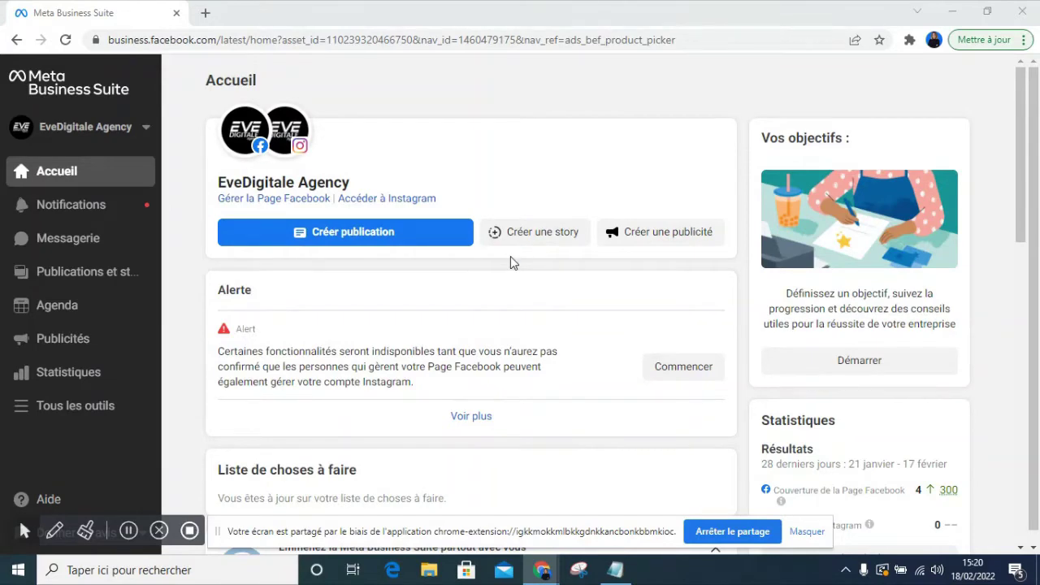
- Look through the page's inbox, its posts and stories section, and the content planner
left_click(40, 238)
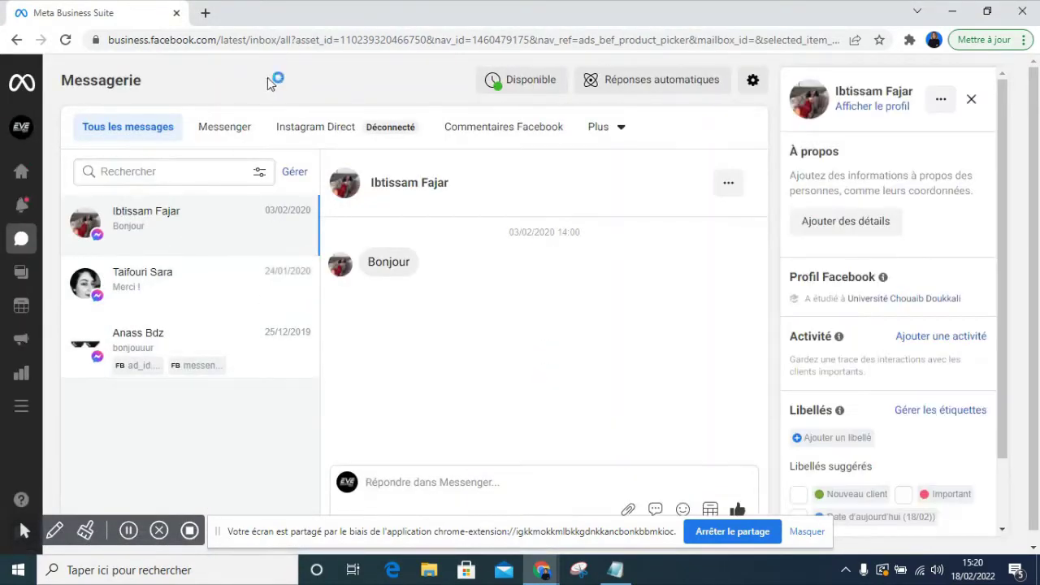
mouse_move(23, 248)
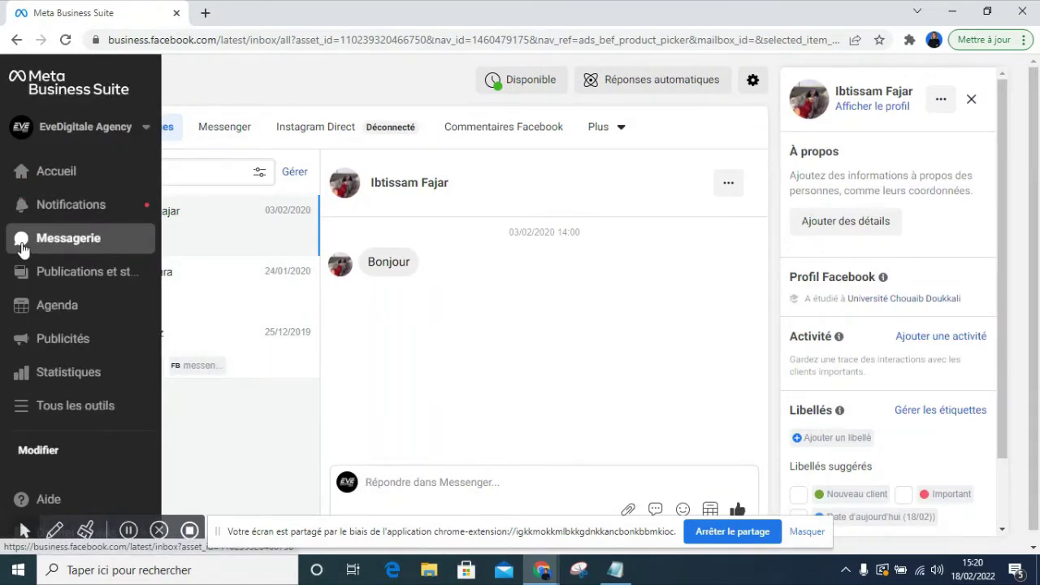
left_click(23, 276)
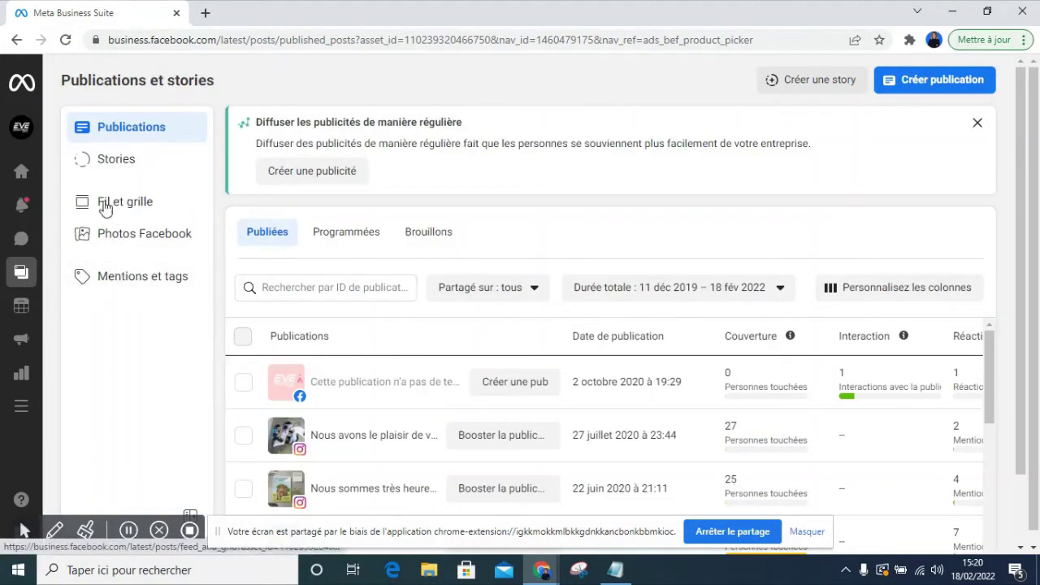
left_click(22, 312)
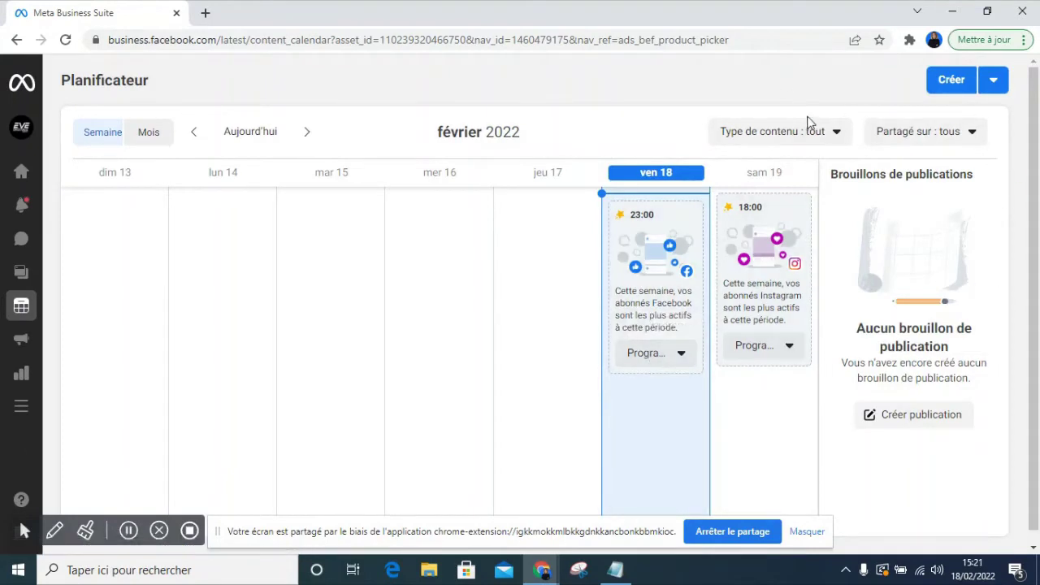
- Open the ads section and review the list of all past ads with their reach, objective and amount spent
left_click(27, 340)
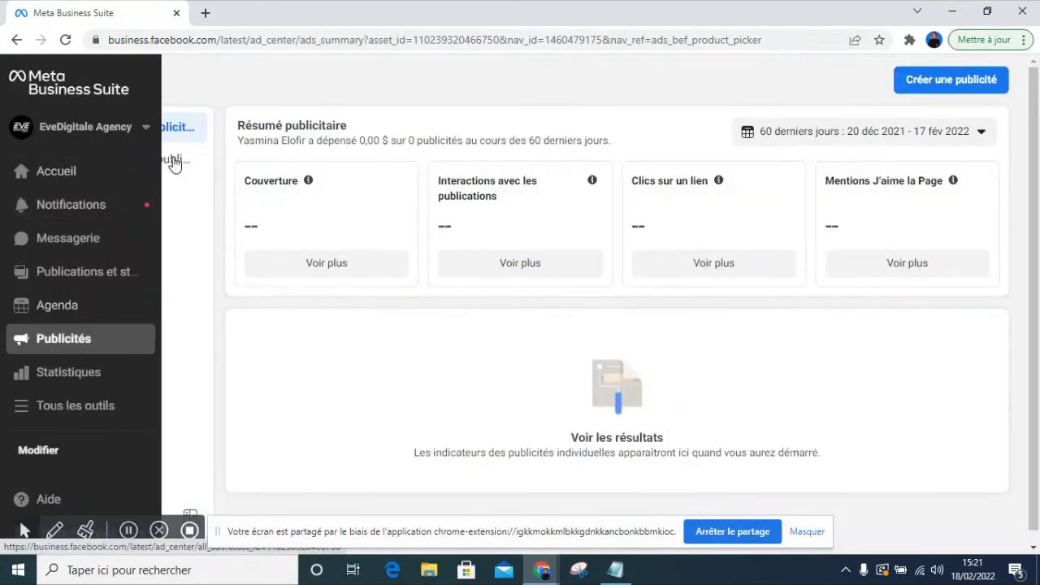
left_click(175, 160)
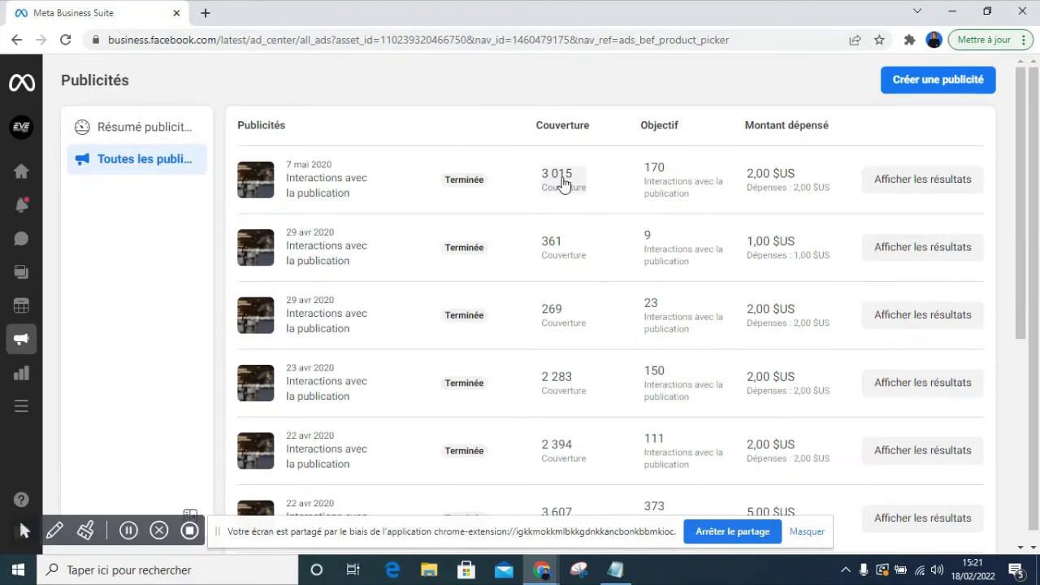
scroll(754, 174, "down", 4)
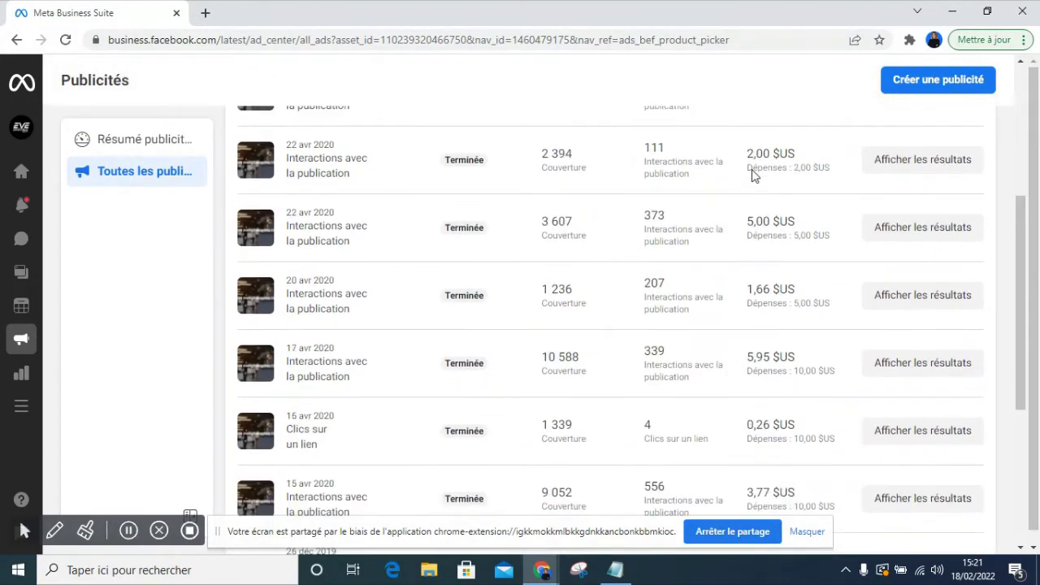
scroll(754, 173, "up", 4)
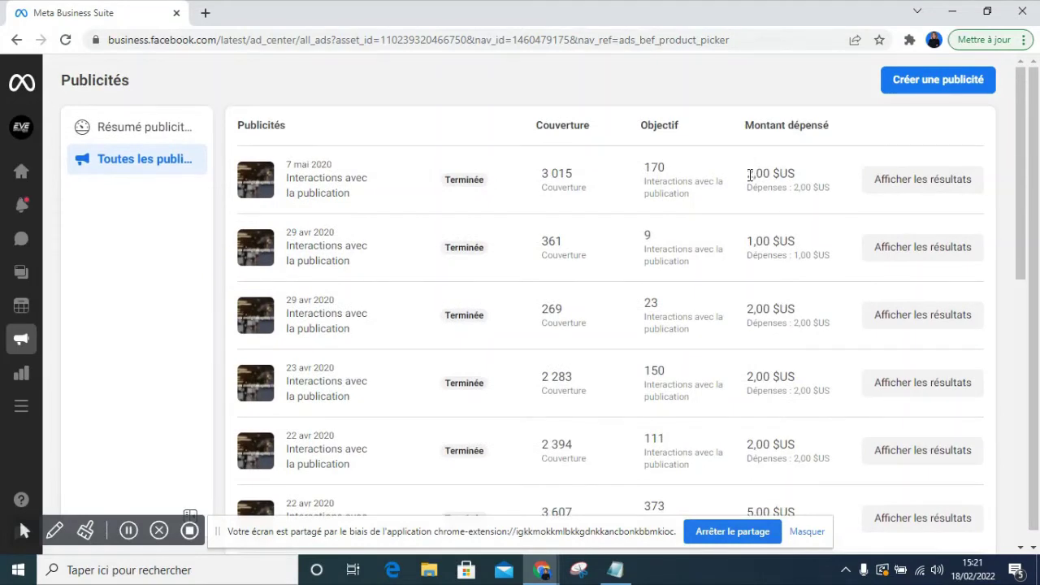
- Return to the ad summary and check which business accounts and pages can be selected
left_click(27, 344)
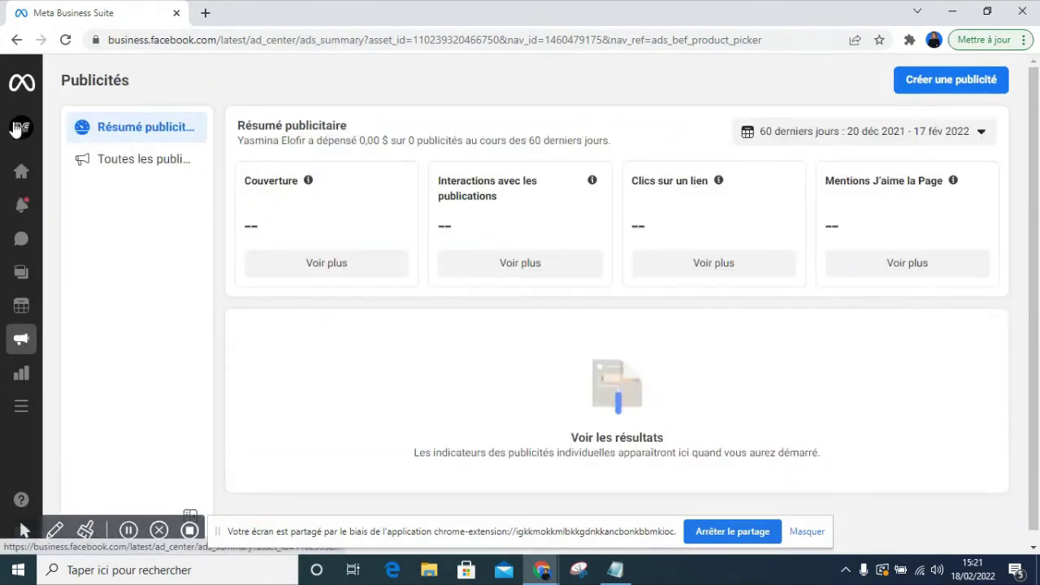
left_click(17, 127)
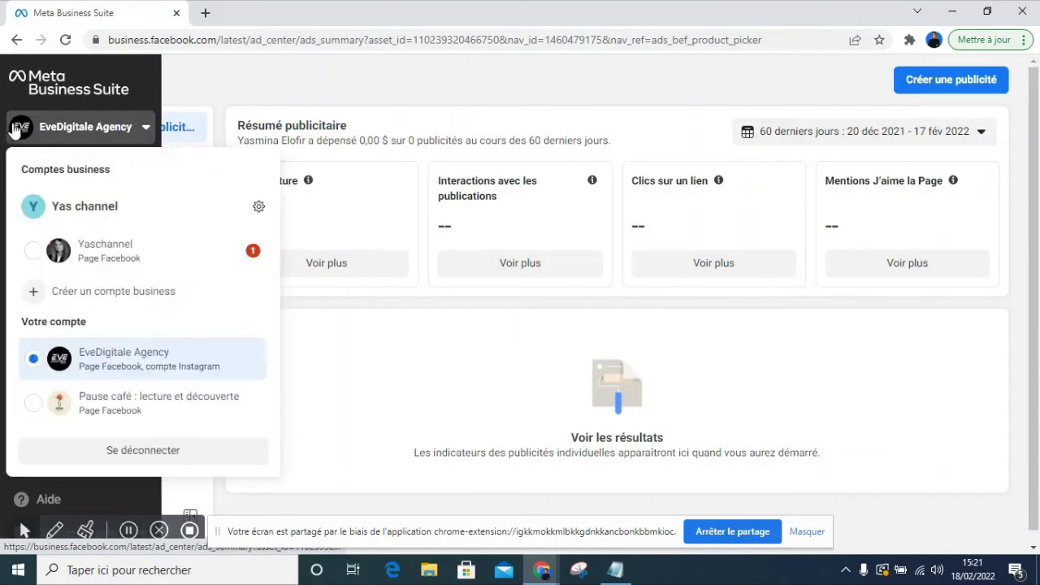
left_click(238, 75)
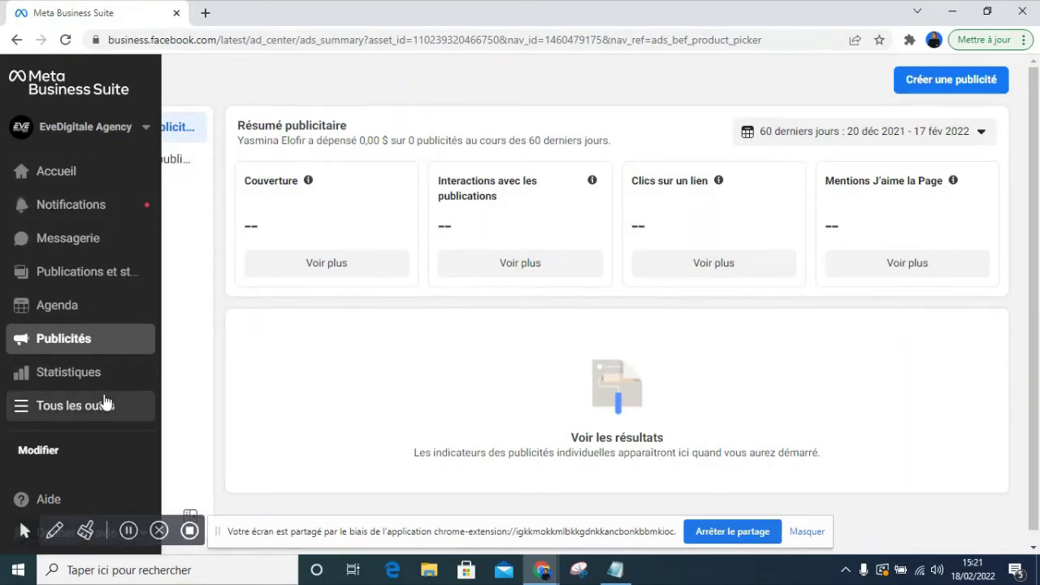
- Open the instant forms tool (Formulaires instantanés) from the advertising section of the full tools list
left_click(104, 404)
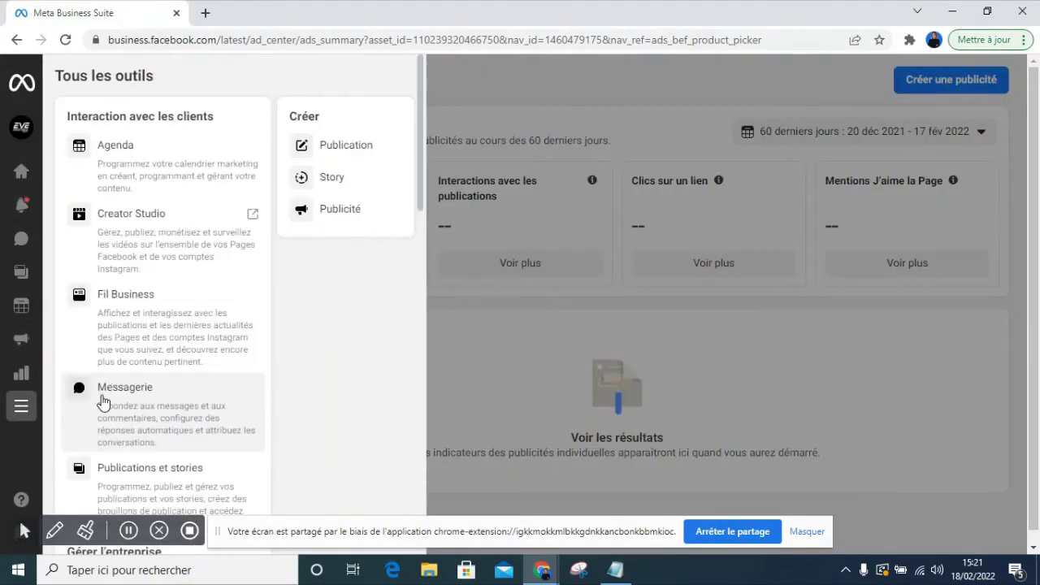
scroll(366, 203, "down", 3)
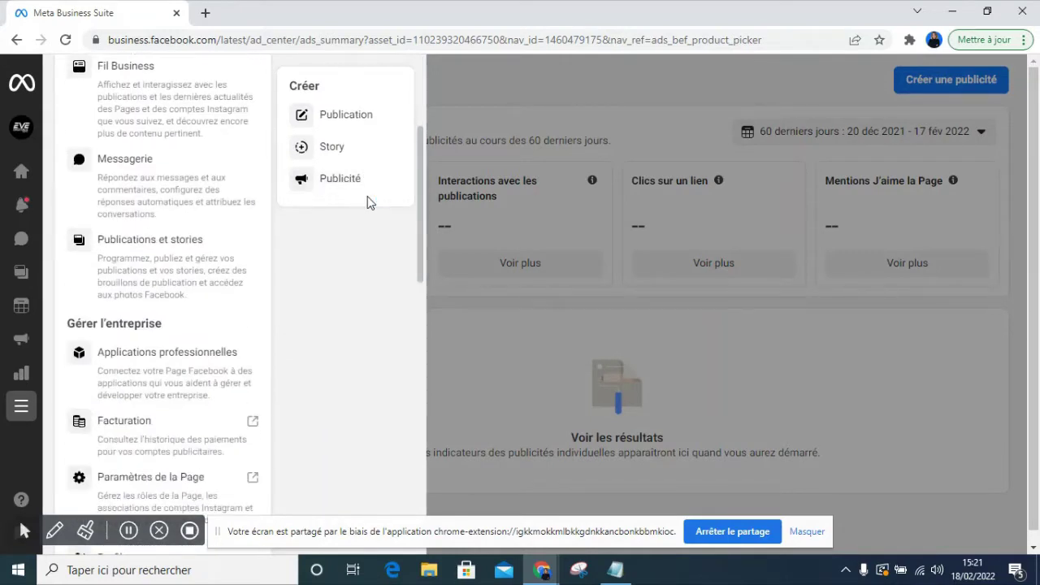
left_click(413, 255)
left_click_drag(422, 253, 417, 269)
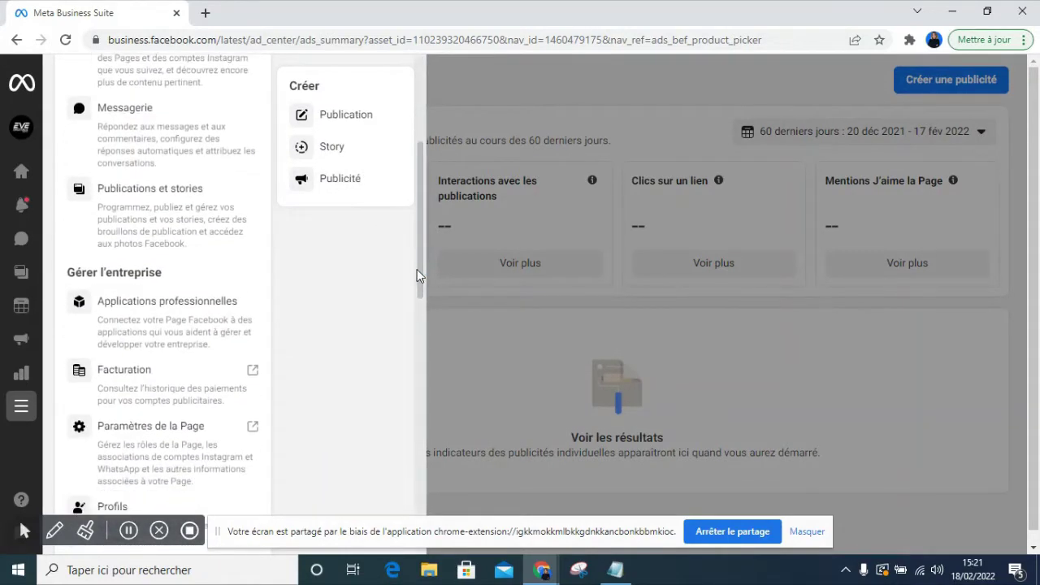
left_click(399, 299)
left_click(364, 326)
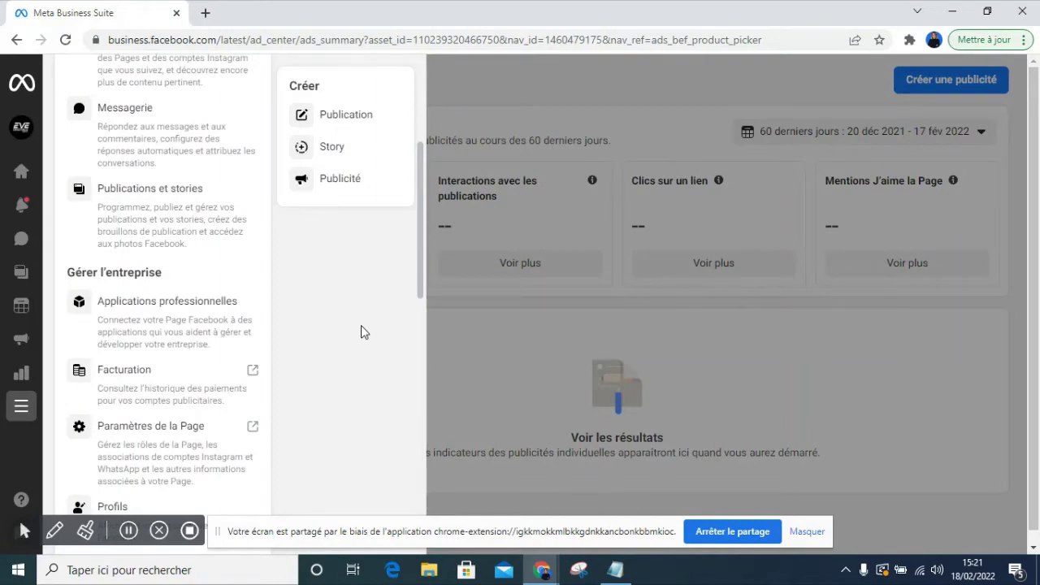
scroll(388, 301, "down", 6)
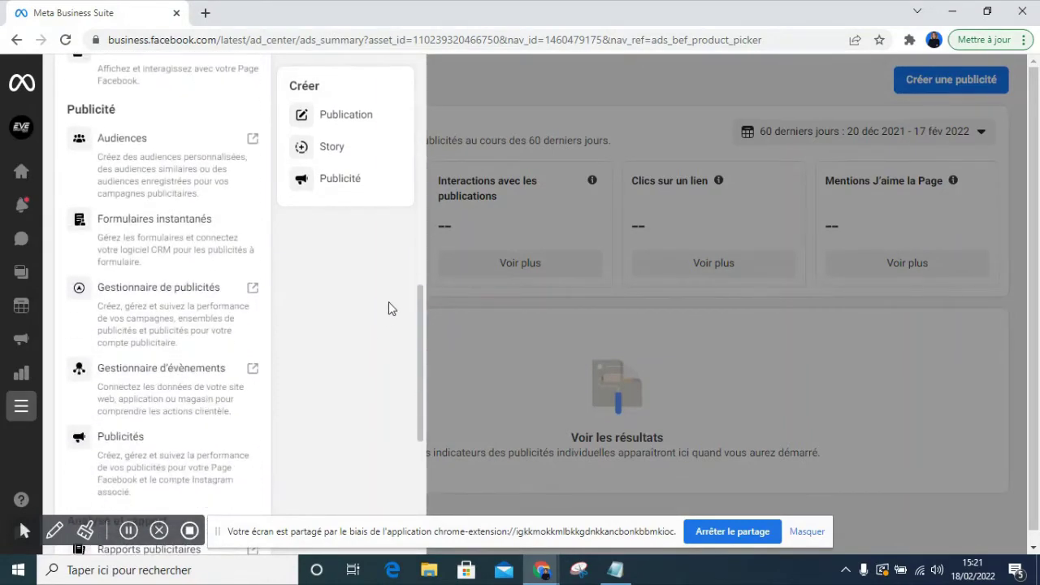
left_click(204, 240)
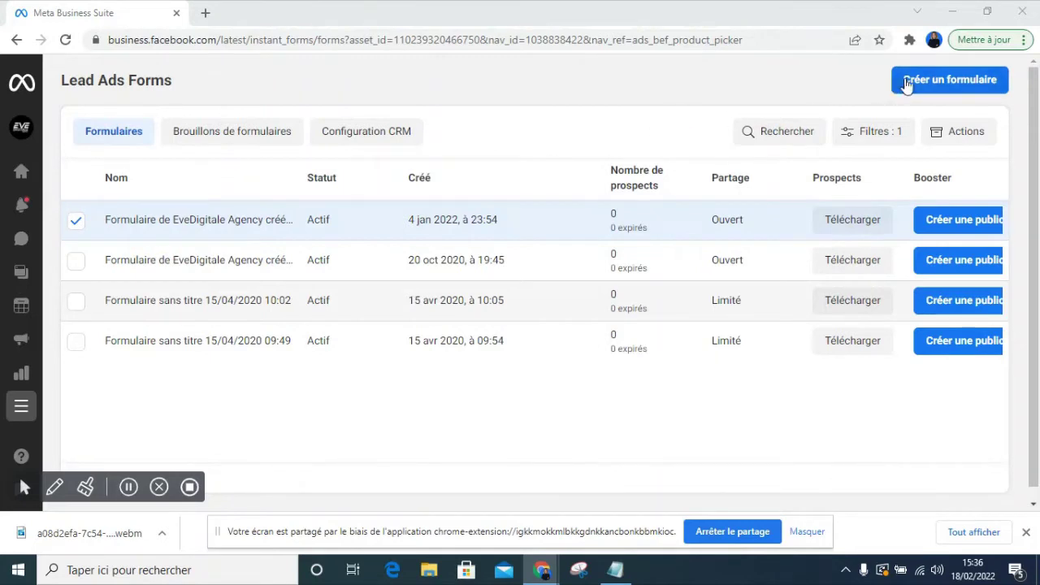
- Start creating a lead form with the option Nouveau formulaire and continue to its content settings
left_click(913, 82)
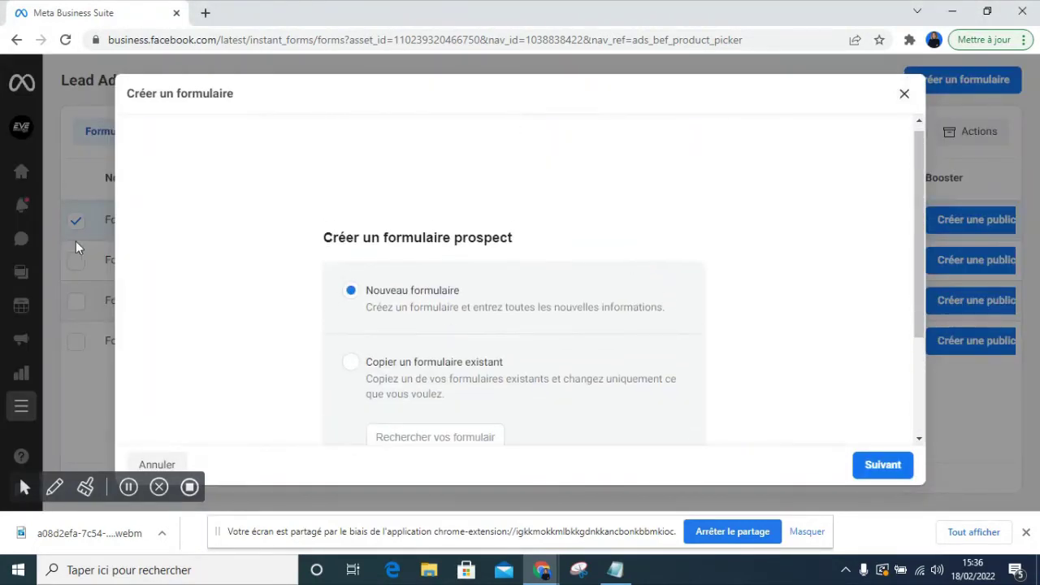
left_click(470, 366)
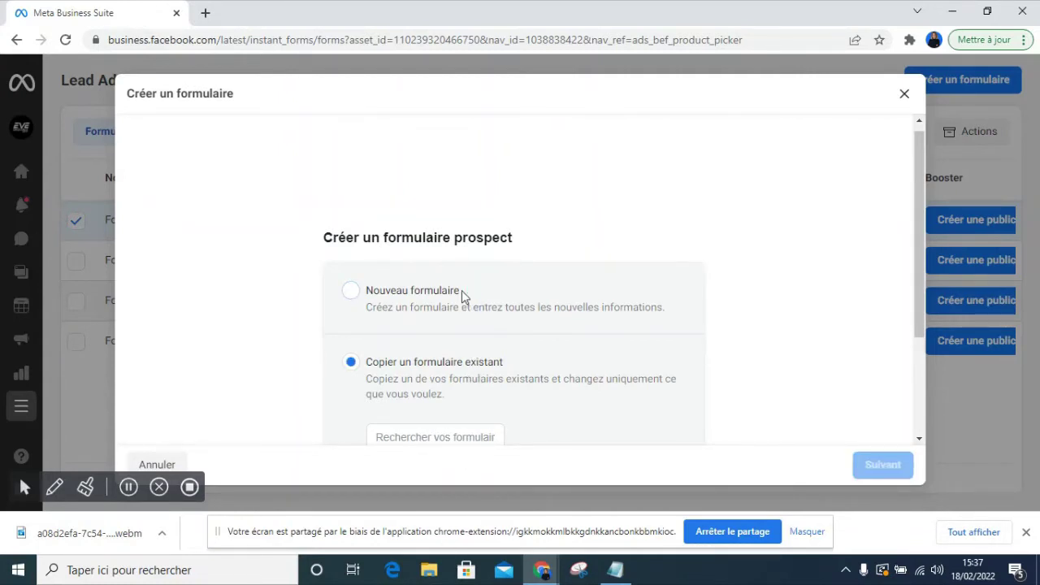
left_click(348, 292)
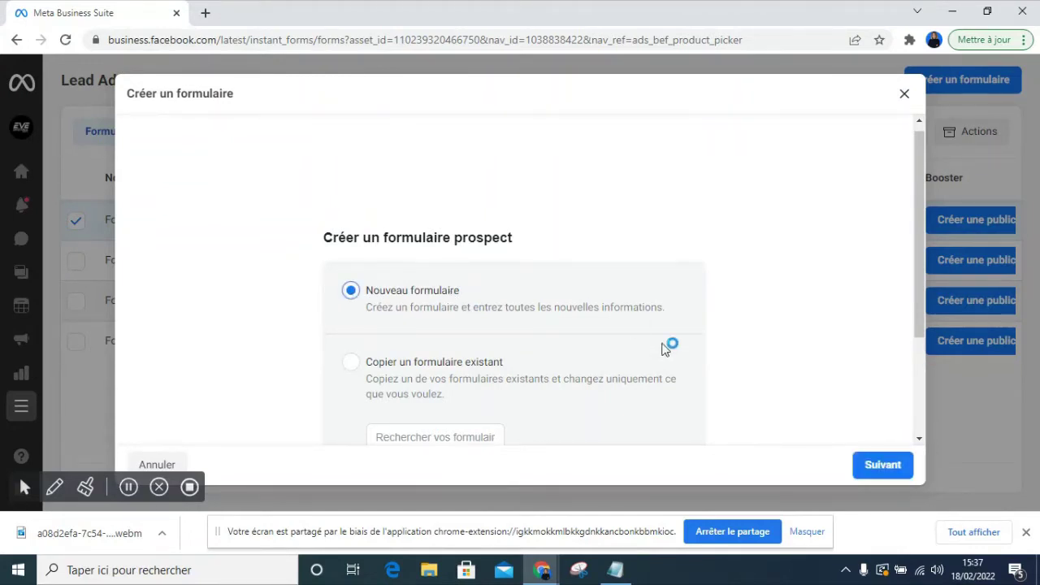
left_click(881, 470)
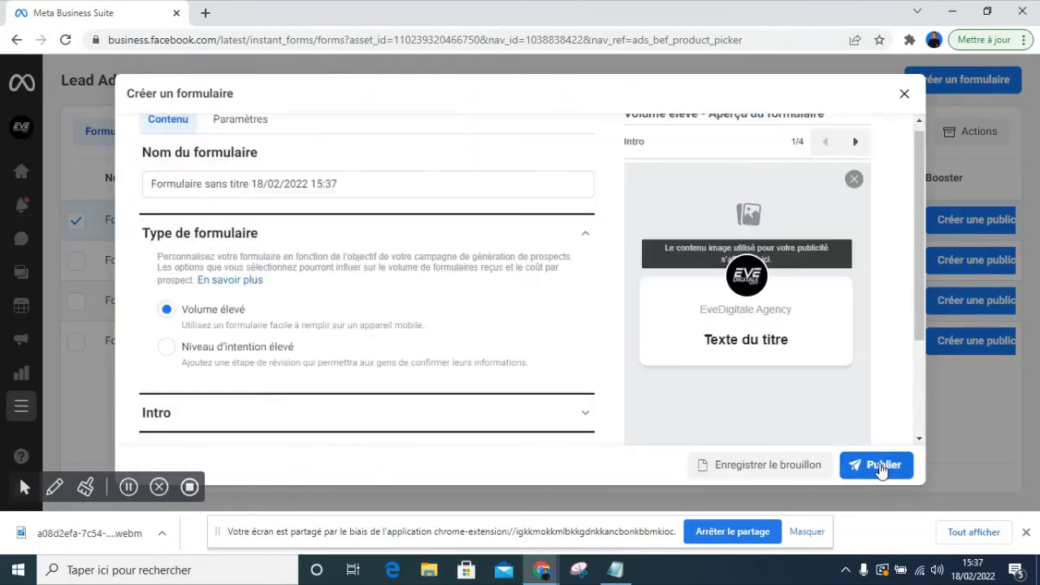
- Name the form "Test formulaire vidéo"
left_click(361, 184)
triple_click(361, 185)
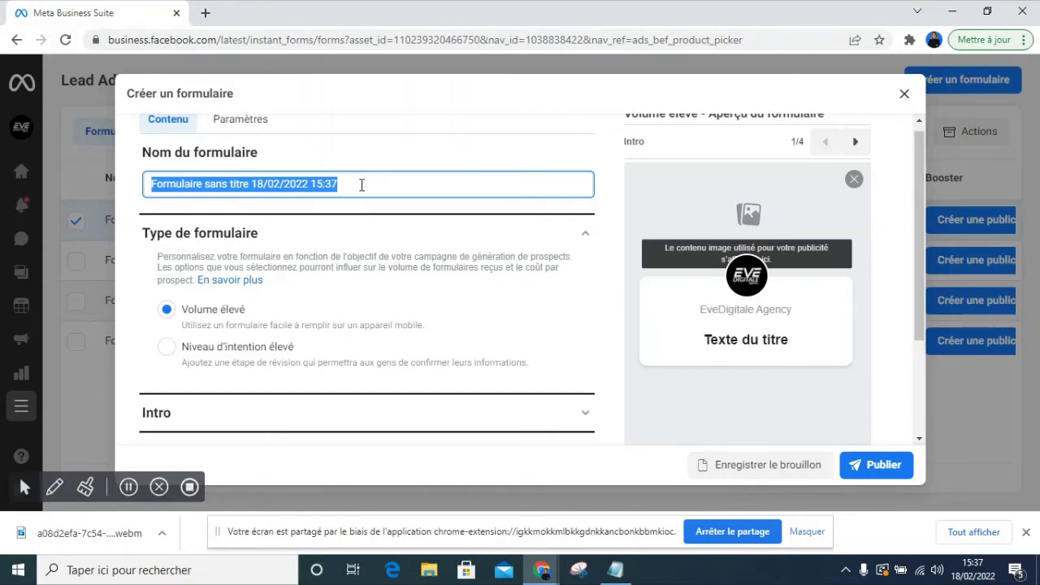
type("Test")
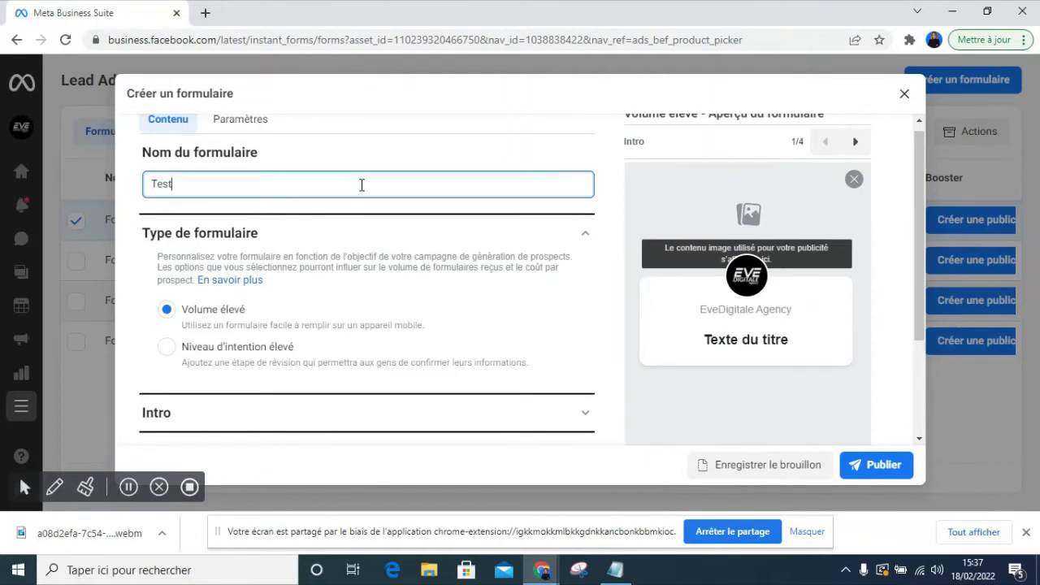
type(" formulaire vidéo")
- Check the prepared title and description in Notepad, then return to the form and expand its Intro section
left_click(615, 570)
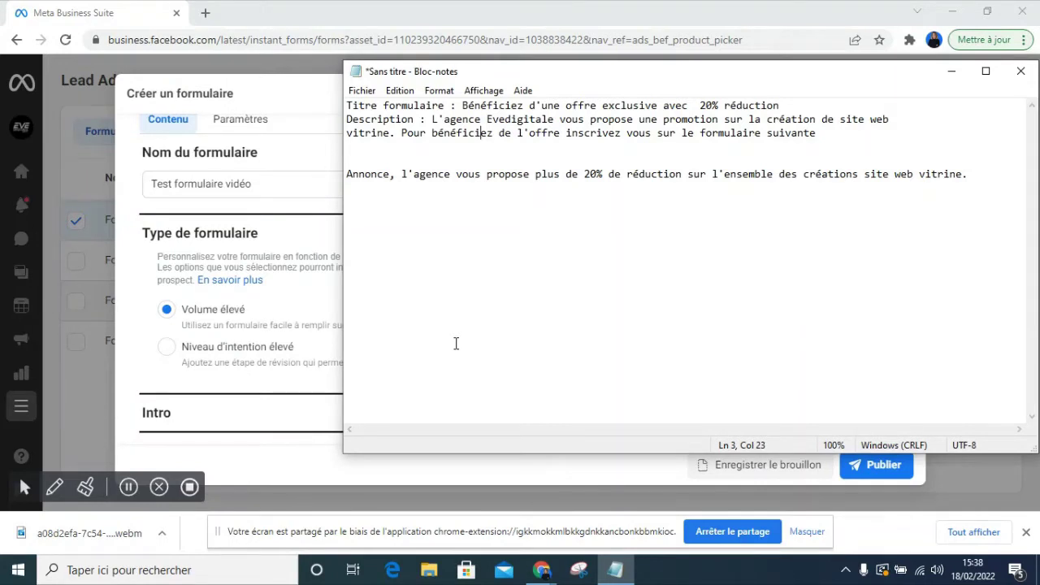
left_click(952, 71)
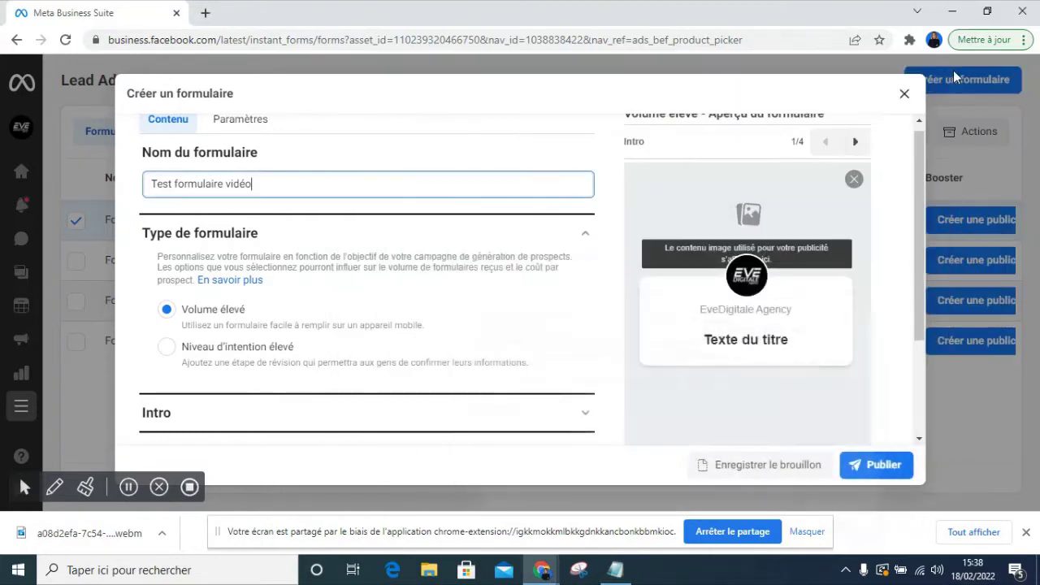
scroll(353, 322, "down", 1)
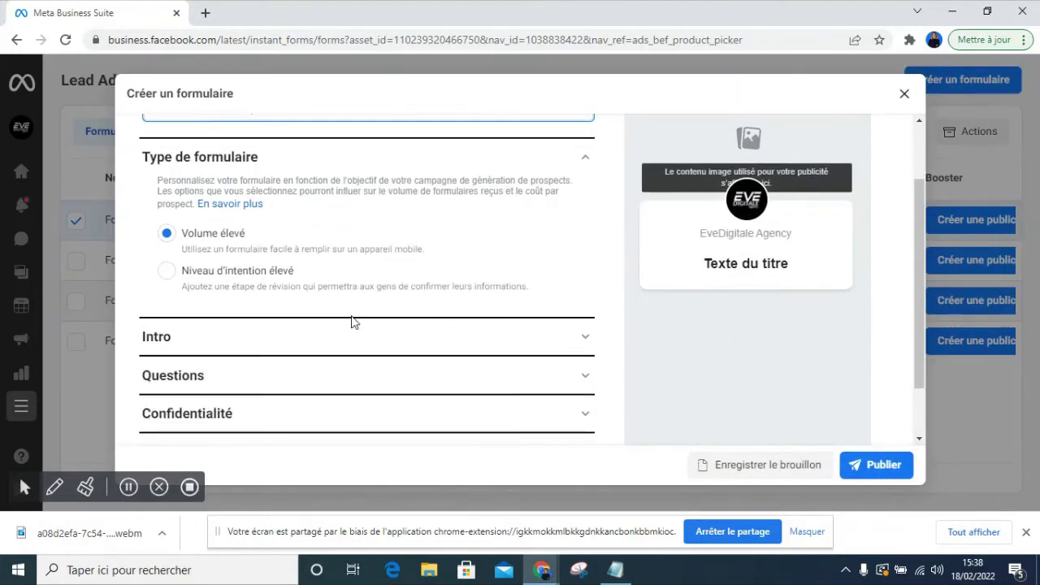
scroll(301, 209, "down", 1)
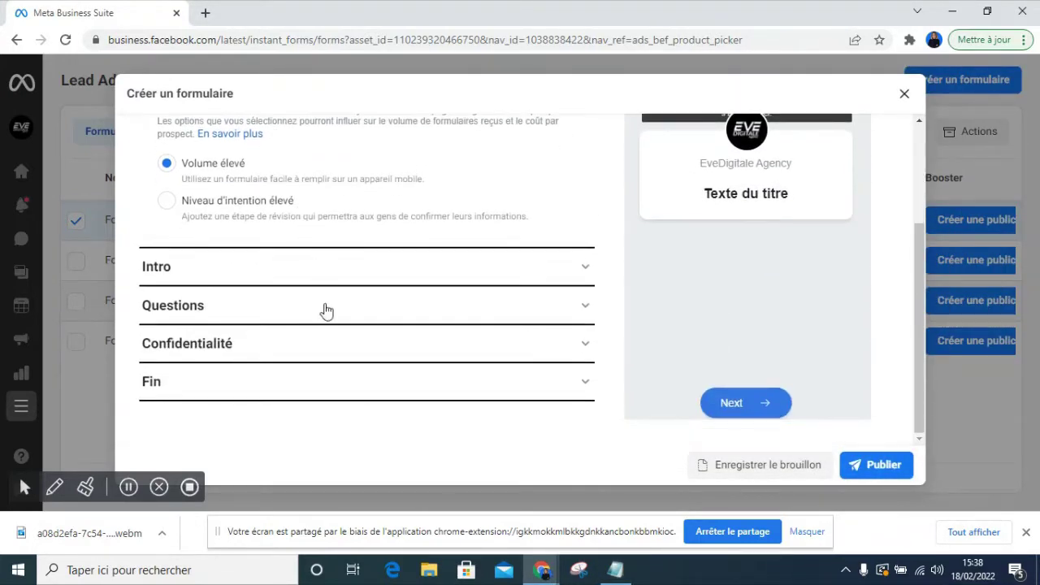
left_click(383, 272)
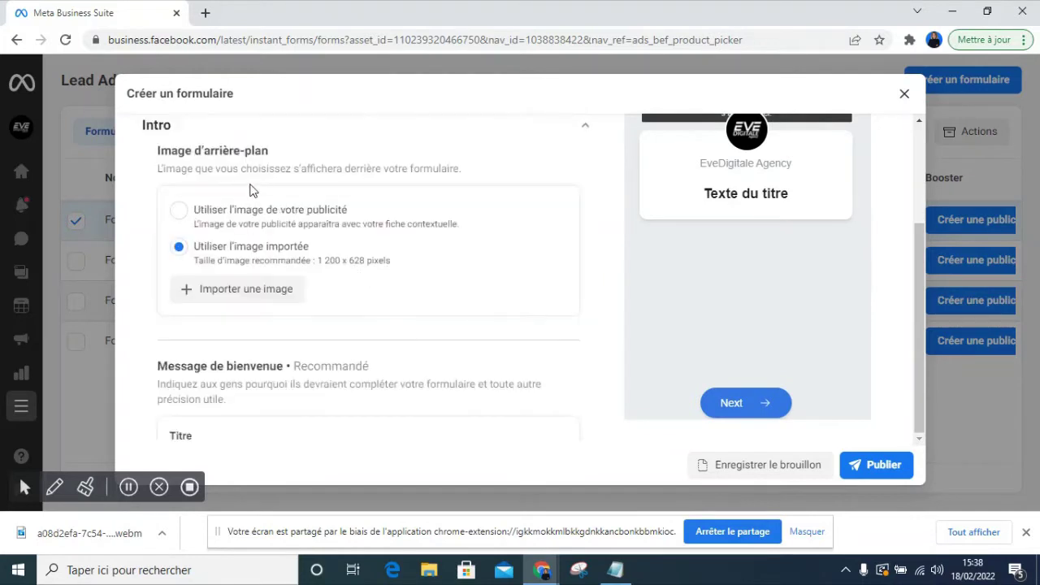
- Compare the intro's background image options against the form preview and choose "Utiliser l'image de votre publicité"
scroll(889, 190, "up", 2)
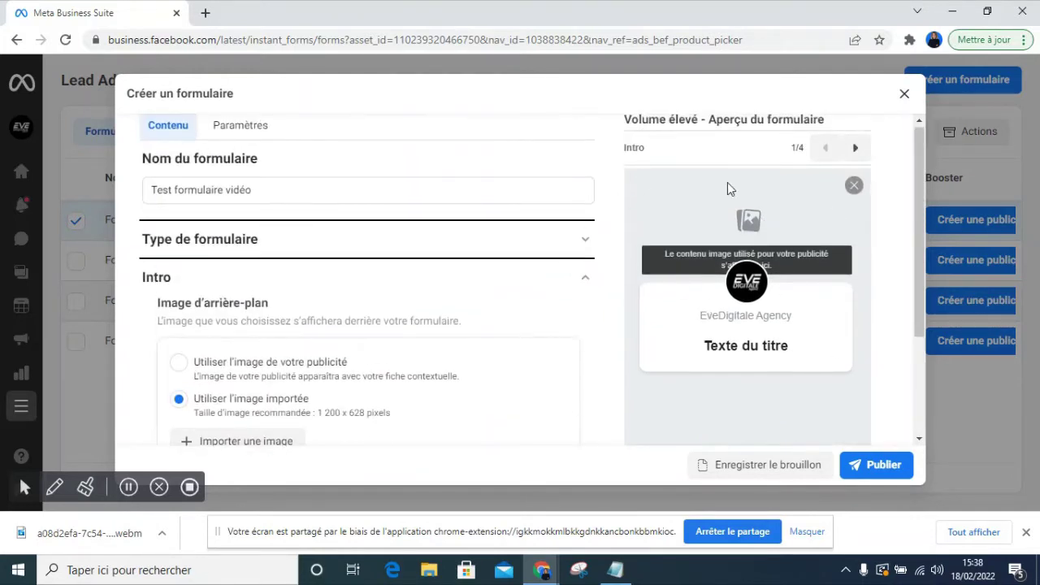
scroll(768, 344, "down", 2)
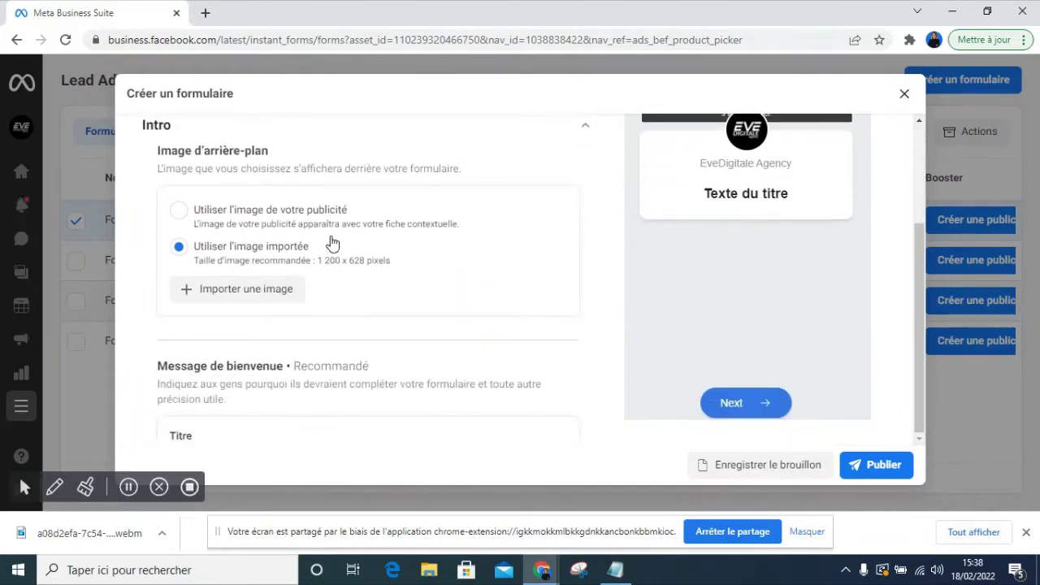
left_click(258, 219)
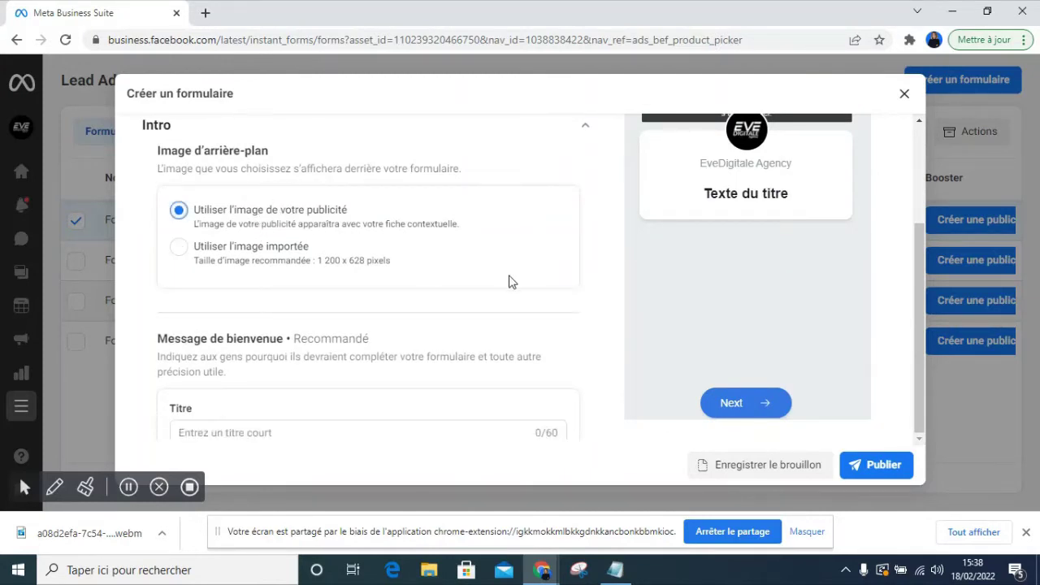
scroll(510, 280, "down", 1)
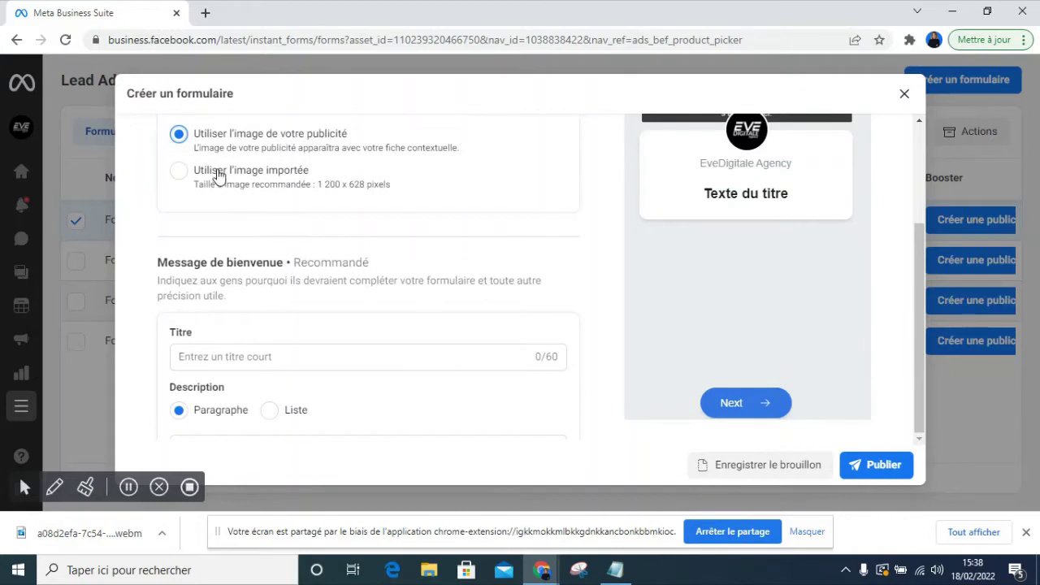
left_click(178, 174)
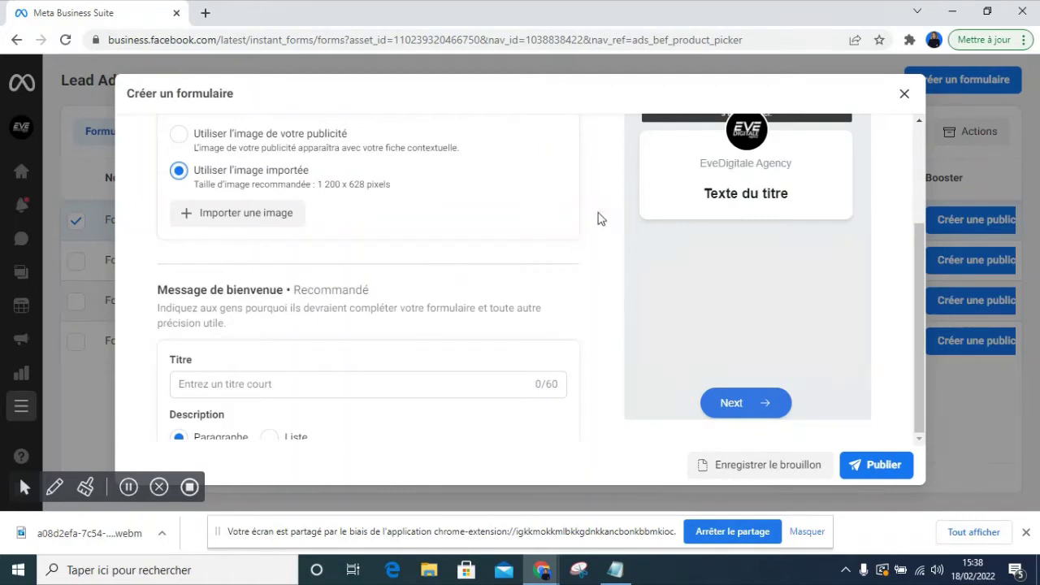
scroll(720, 213, "up", 2)
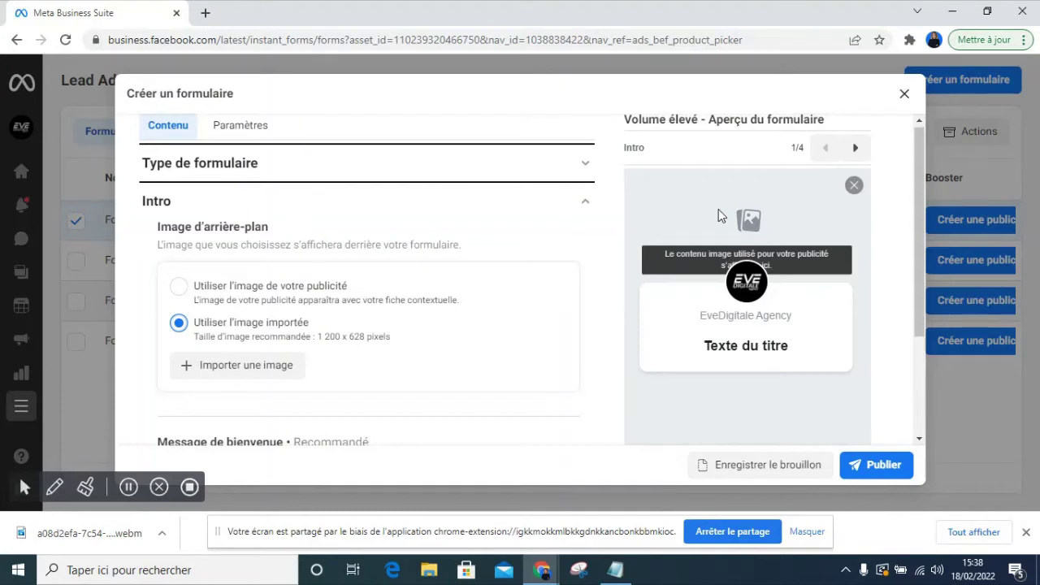
left_click(284, 289)
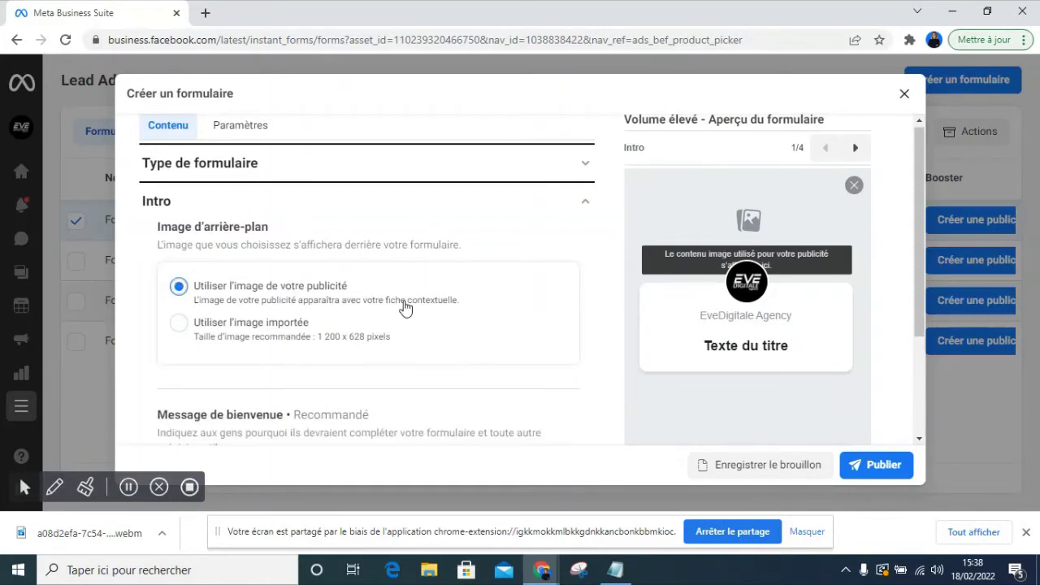
- Set the intro's background image option to "Utiliser l'image importée"
left_click(381, 337)
scroll(386, 335, "down", 4)
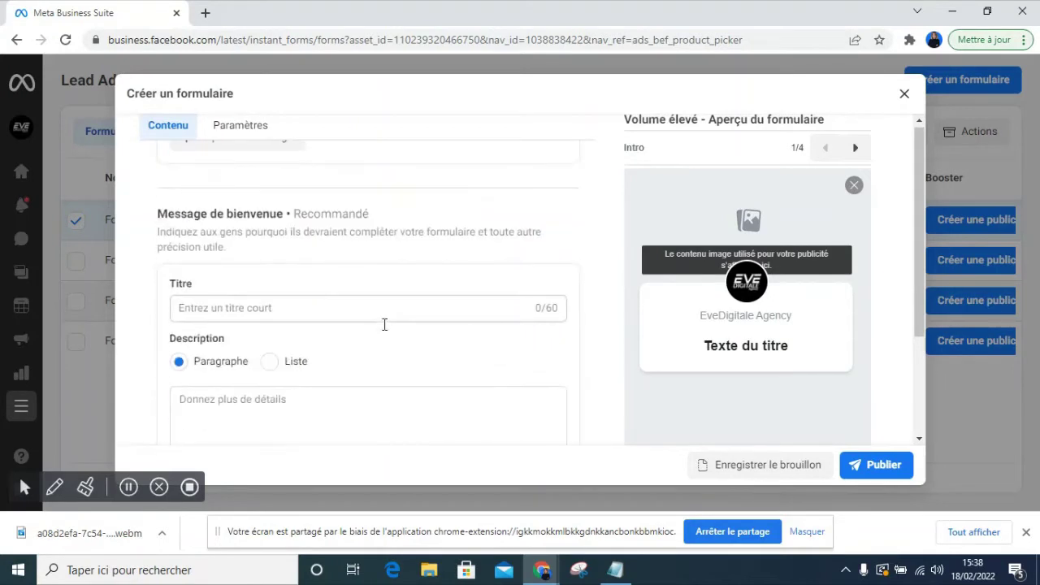
scroll(355, 225, "up", 3)
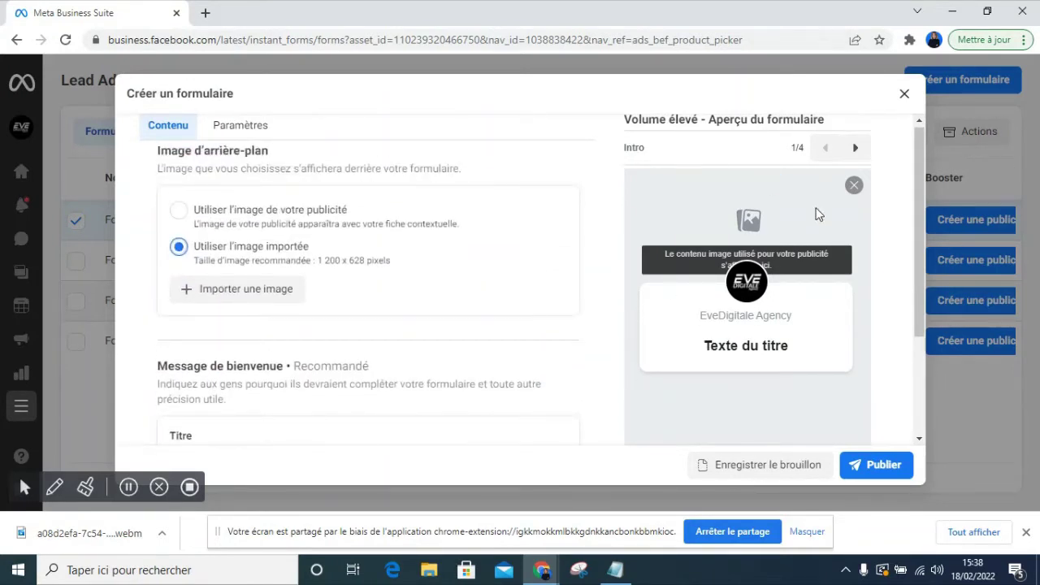
scroll(743, 362, "down", 2)
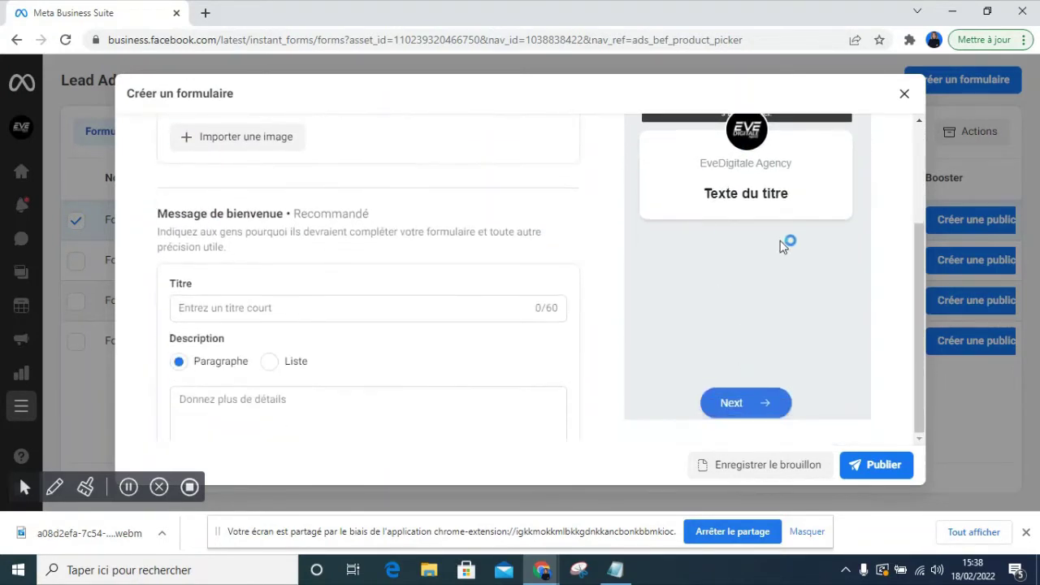
- Copy the title "Bénéficiez d'une offre exclusive avec 20% réduction" from Notepad into the welcome message's Titre field
left_click(261, 306)
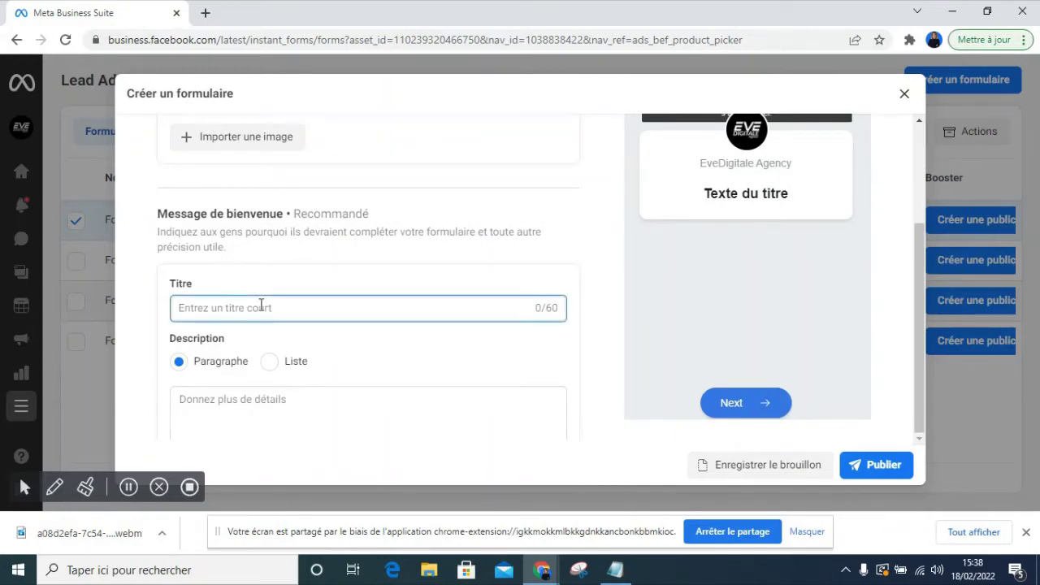
left_click(319, 421)
scroll(333, 298, "down", 1)
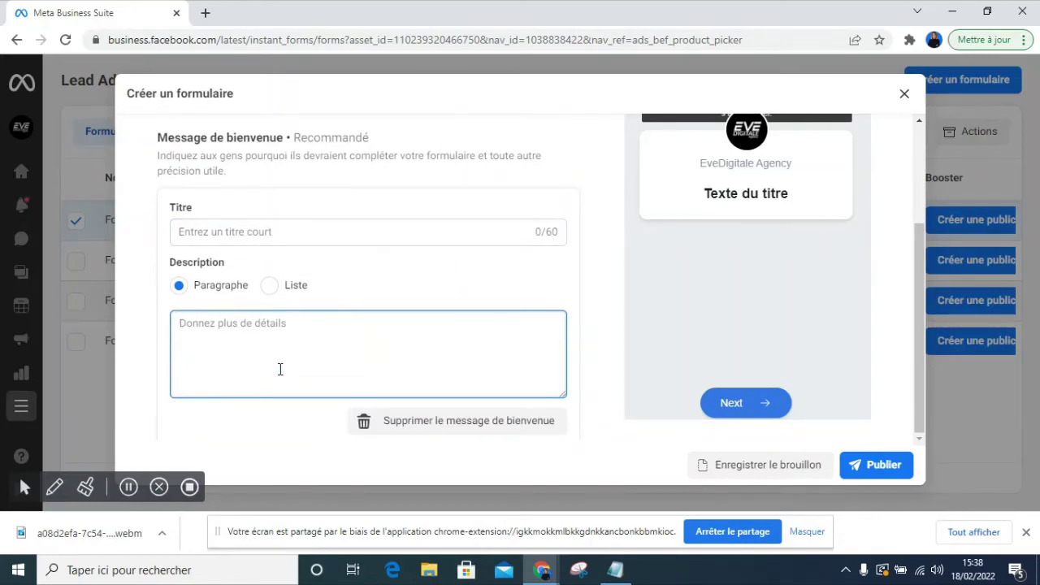
left_click(318, 235)
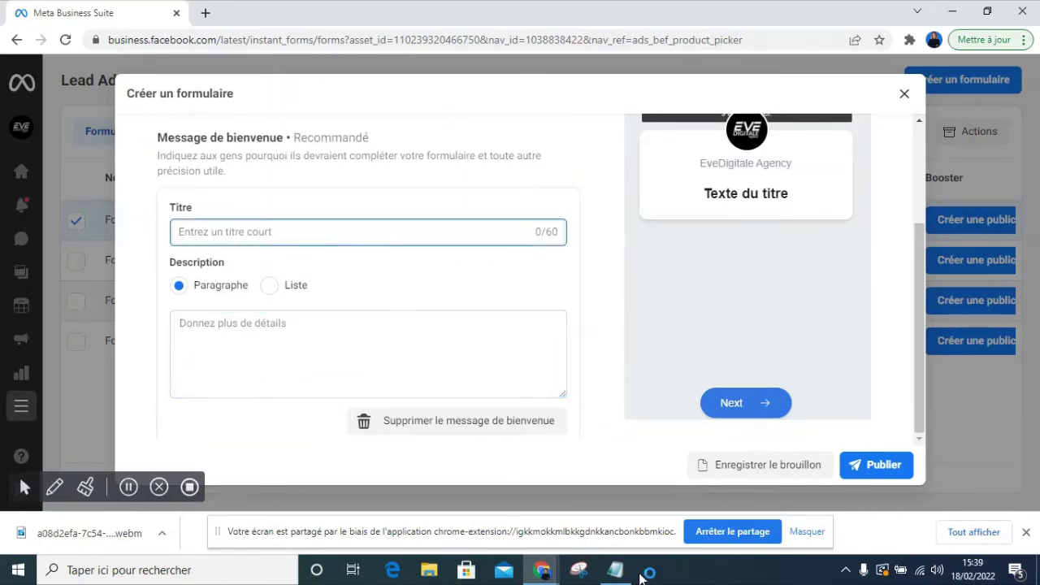
left_click(617, 572)
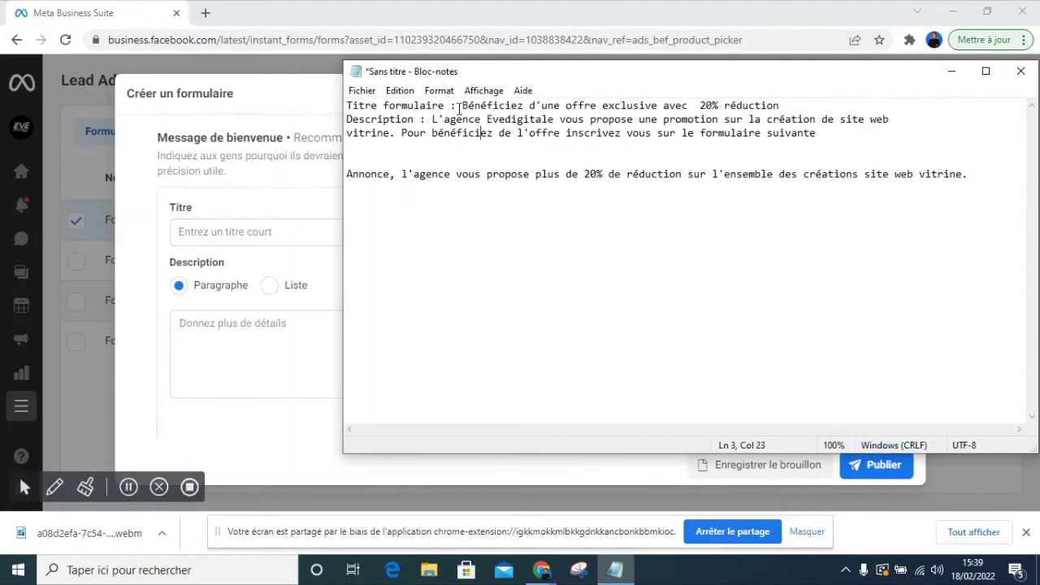
left_click_drag(461, 106, 815, 87)
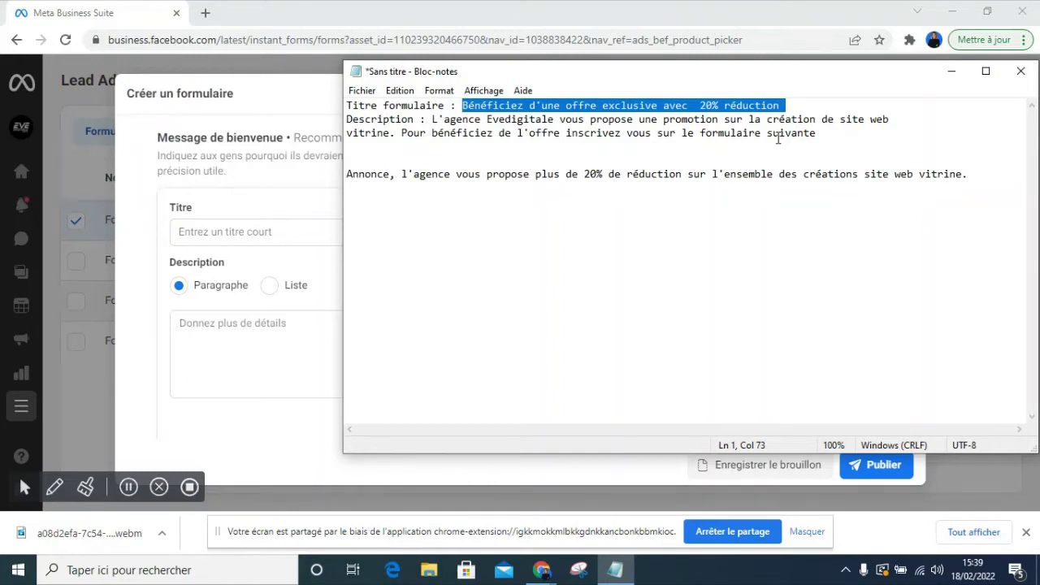
right_click(745, 107)
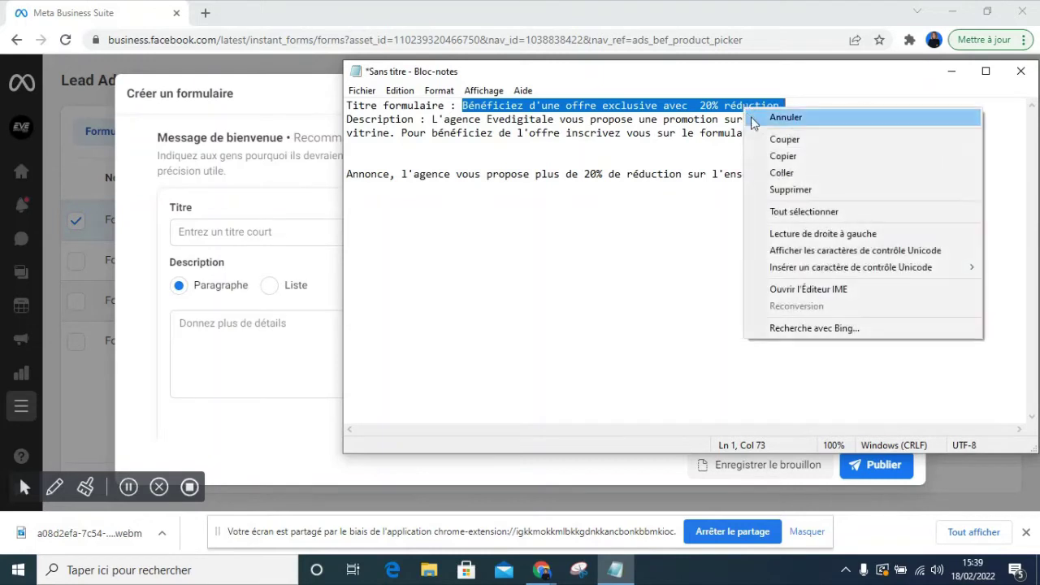
left_click(780, 156)
left_click(239, 227)
right_click(239, 227)
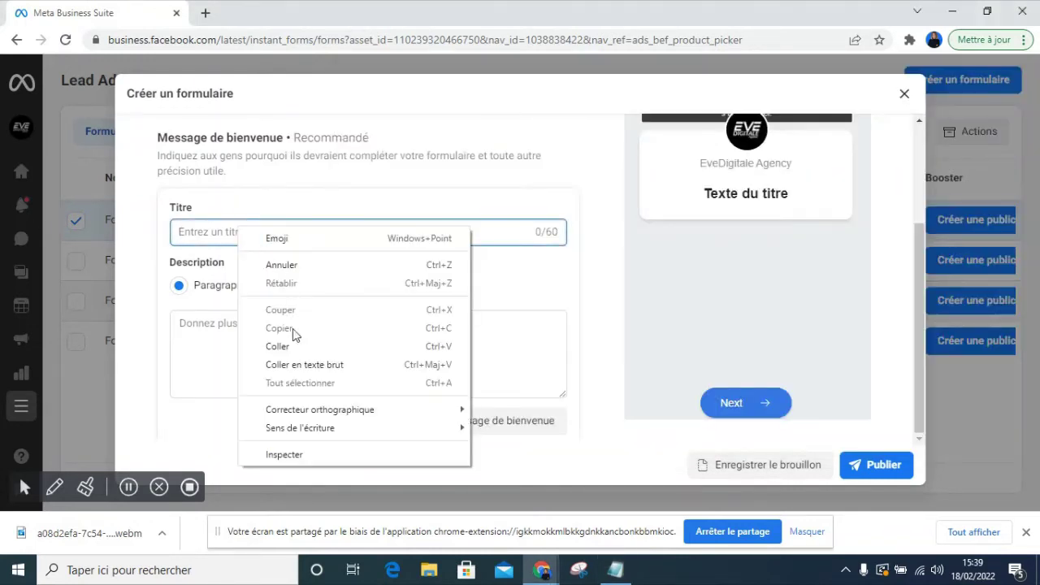
left_click(280, 343)
- Copy the two-line Description text from Notepad into the welcome message's description and remove the line break before "vitrine"
left_click(283, 342)
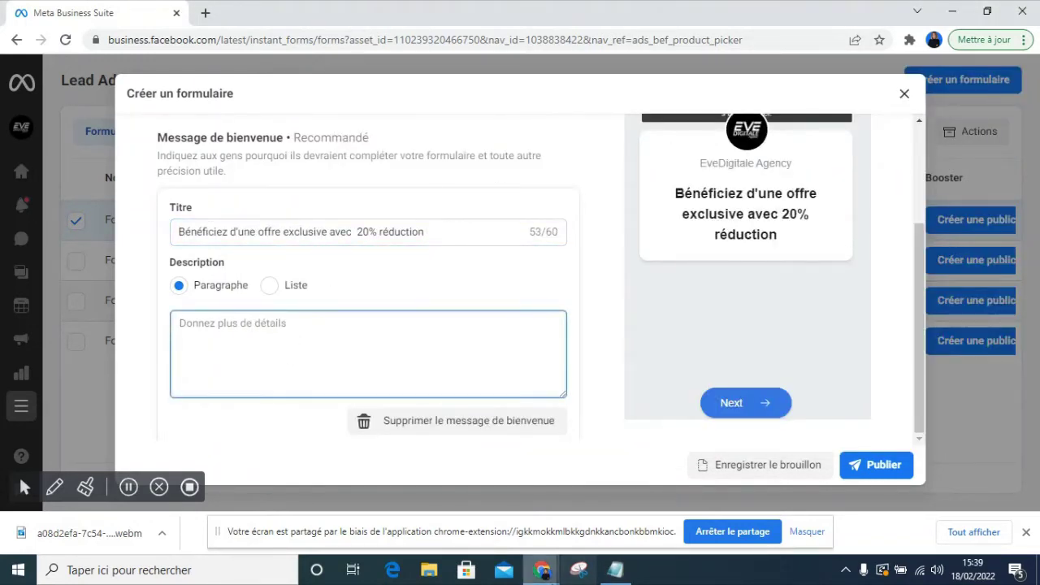
left_click(615, 571)
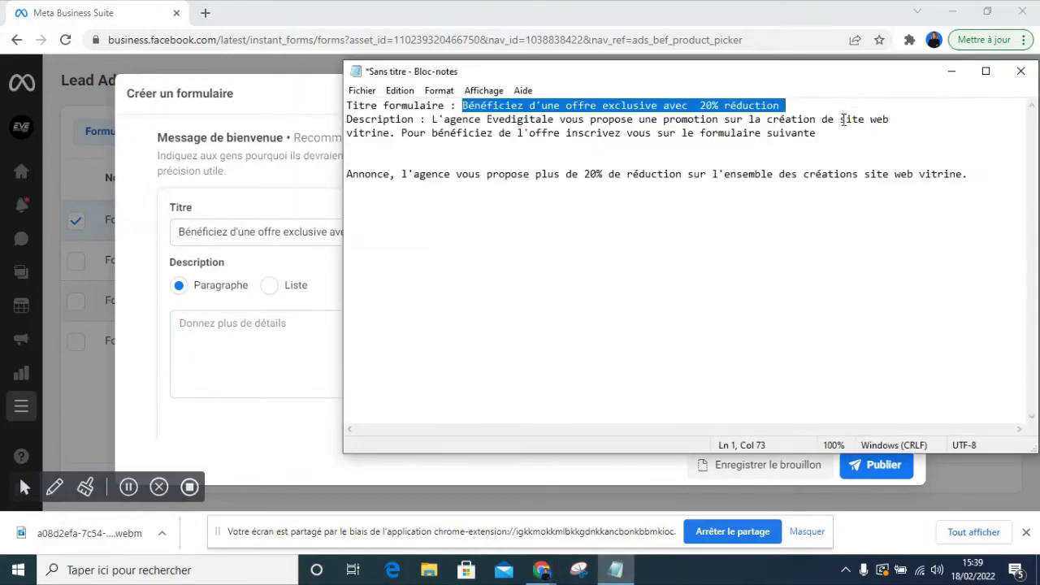
left_click_drag(822, 132, 347, 119)
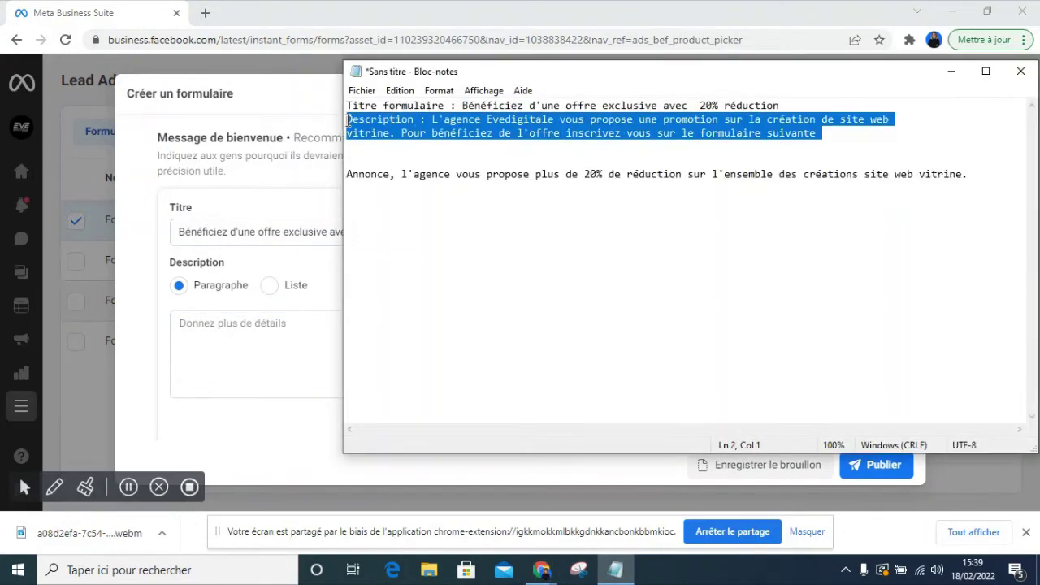
right_click(417, 129)
left_click(450, 175)
left_click(224, 358)
right_click(230, 350)
left_click(321, 230)
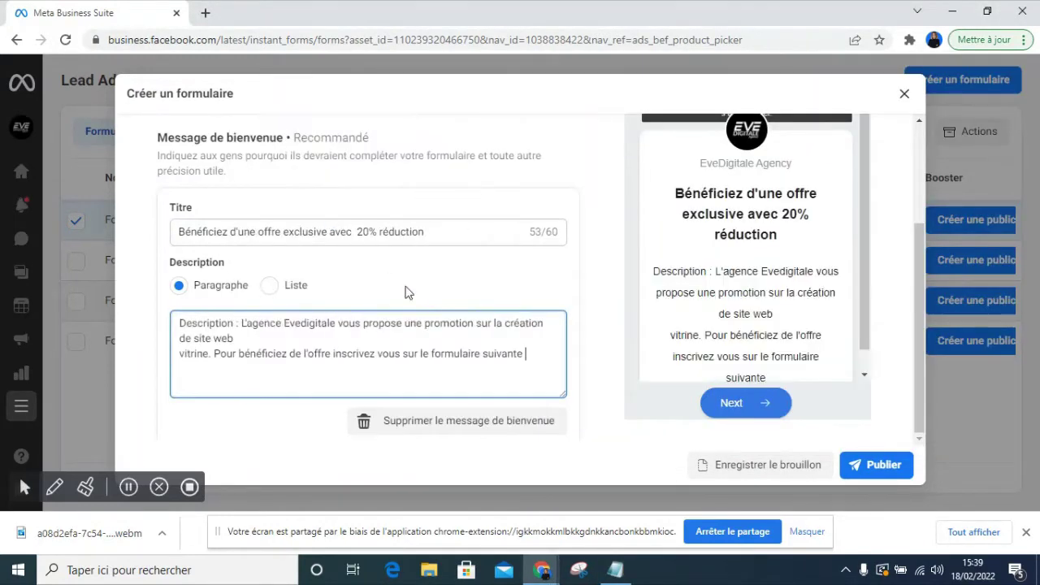
left_click(175, 352)
key("BackSpace")
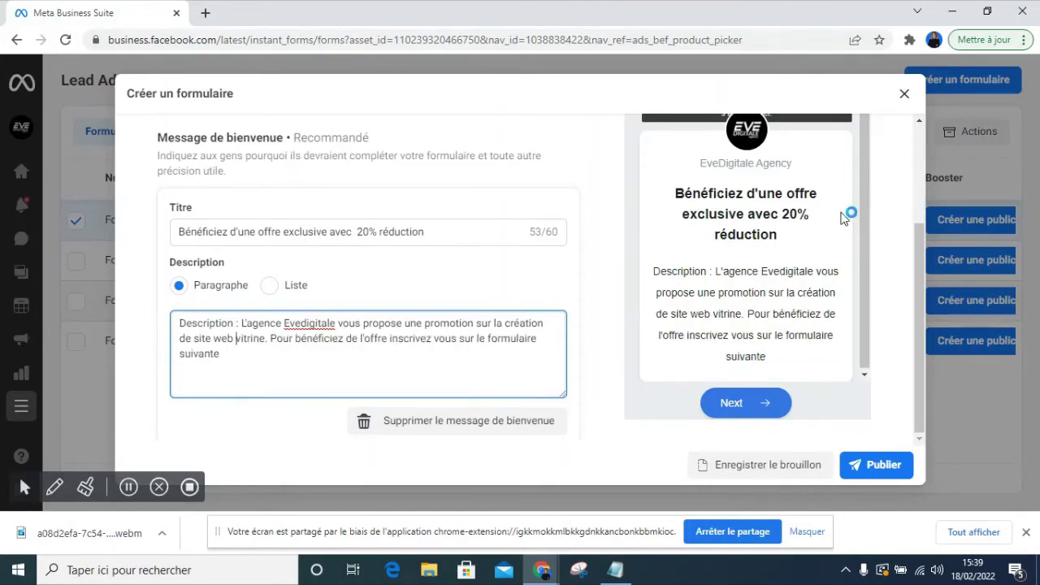
- Expand the form's Questions section below the welcome message
left_click(919, 320)
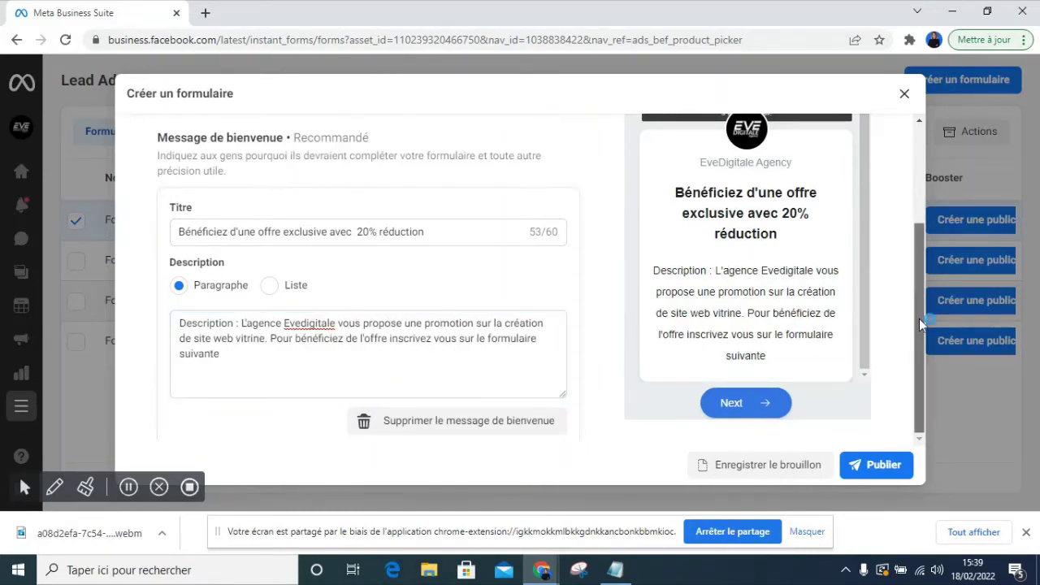
left_click_drag(918, 324, 963, 417)
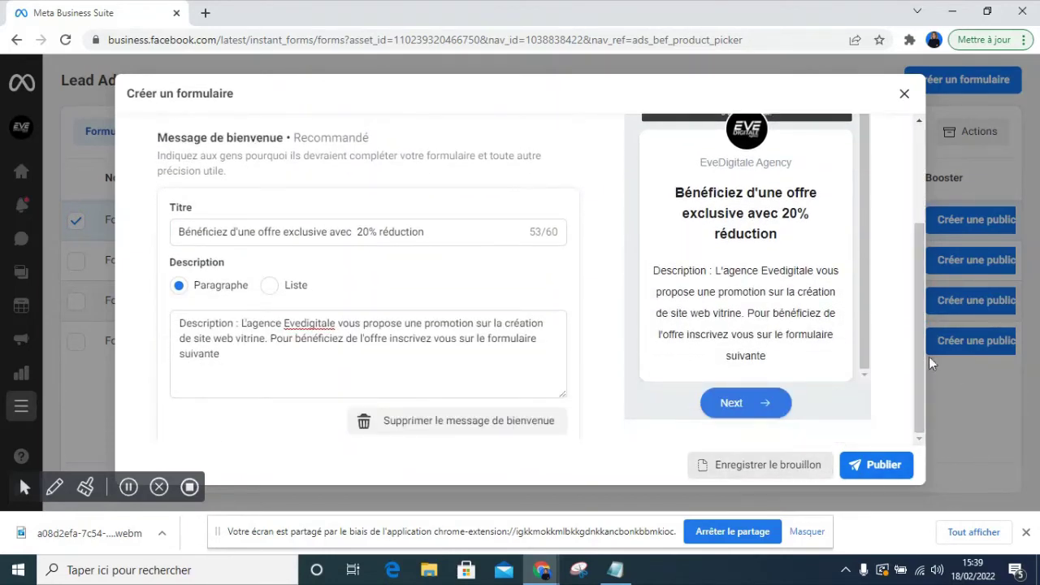
scroll(520, 325, "down", 2)
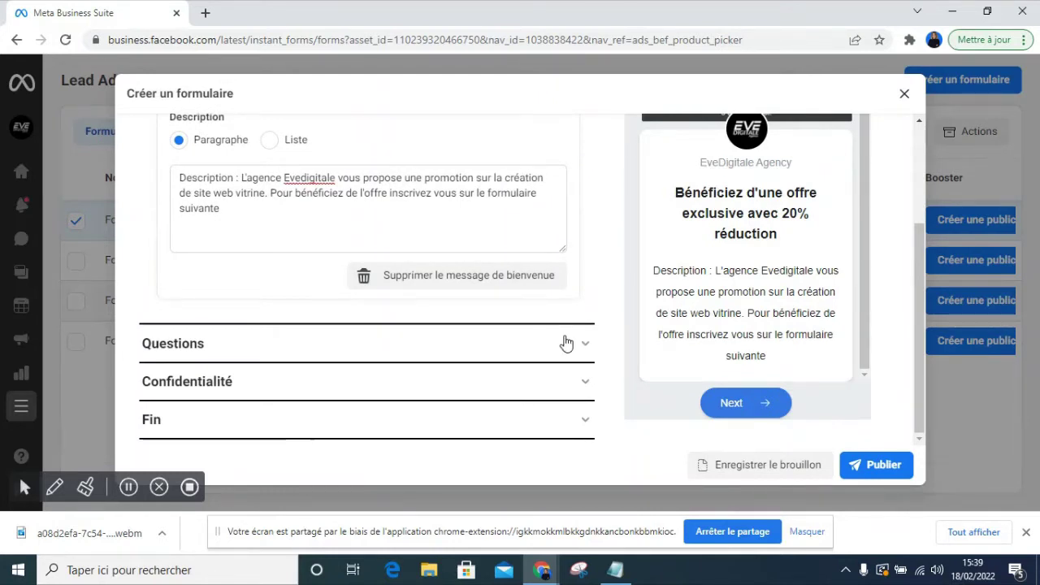
left_click(563, 343)
- Examine the prefilled information fields and the available custom question types in the Questions section
scroll(480, 304, "up", 4)
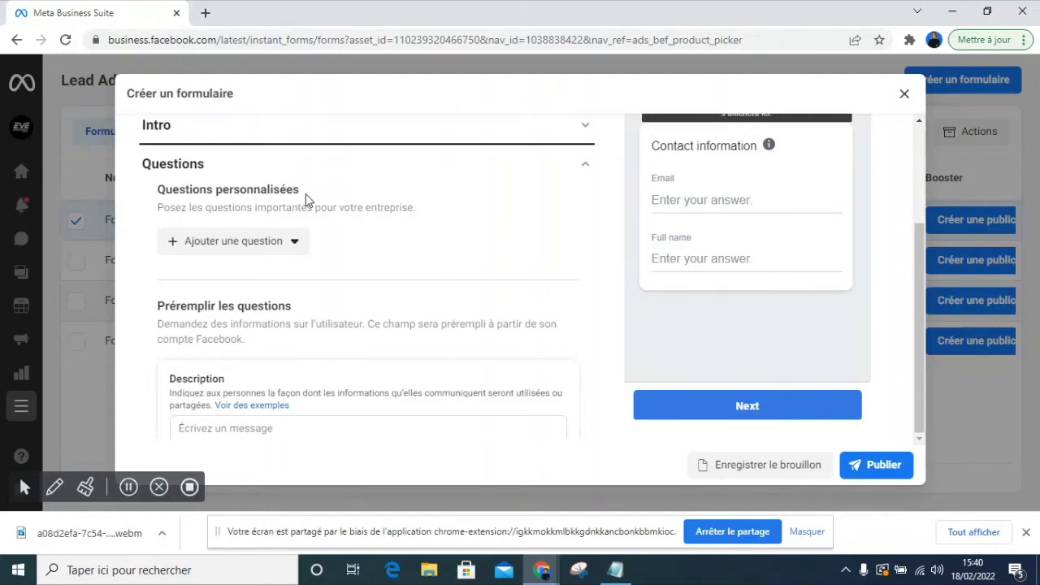
scroll(298, 231, "down", 4)
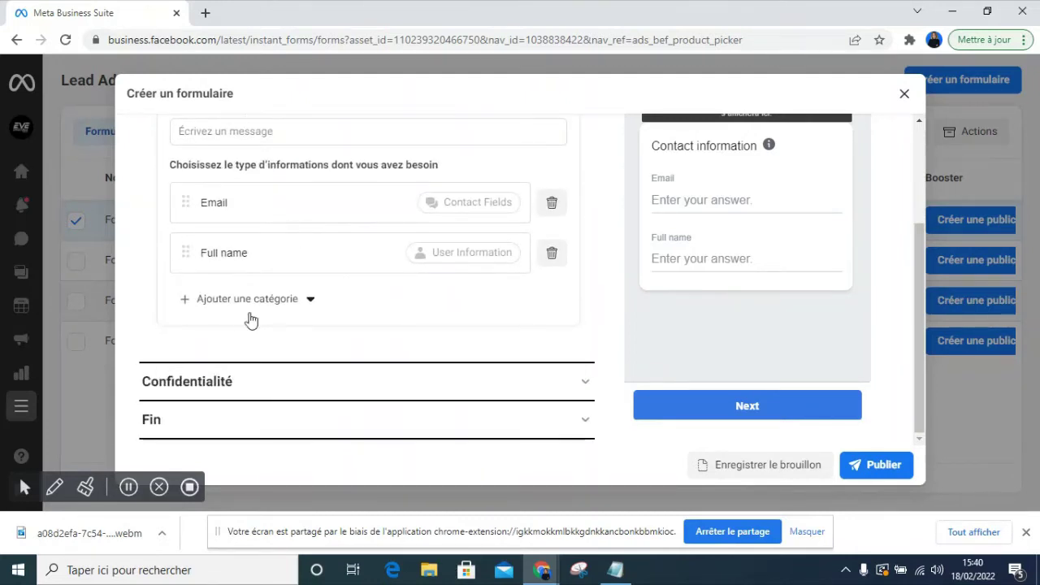
scroll(260, 317, "up", 2)
scroll(267, 309, "down", 2)
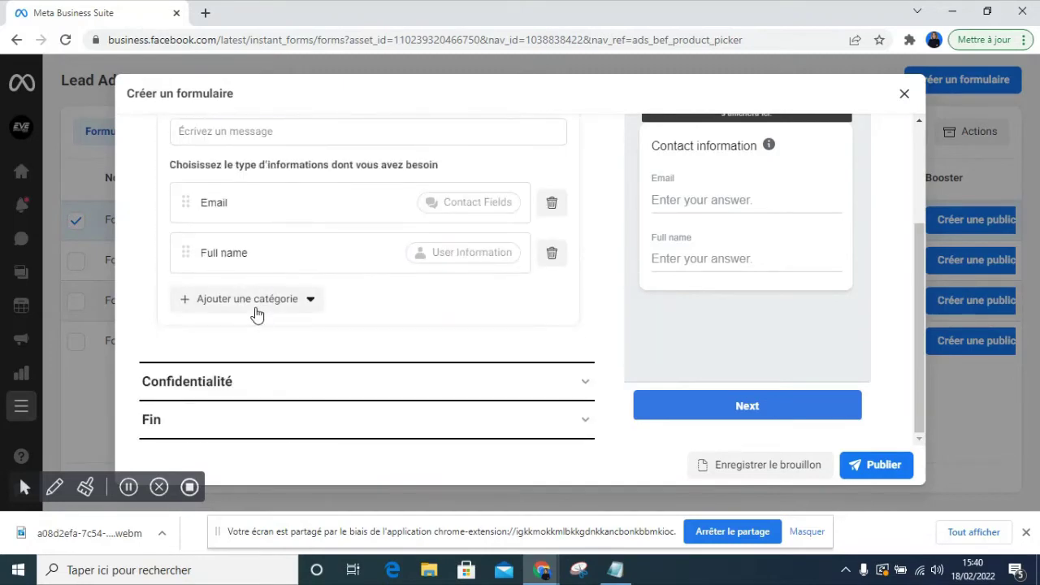
scroll(256, 315, "up", 3)
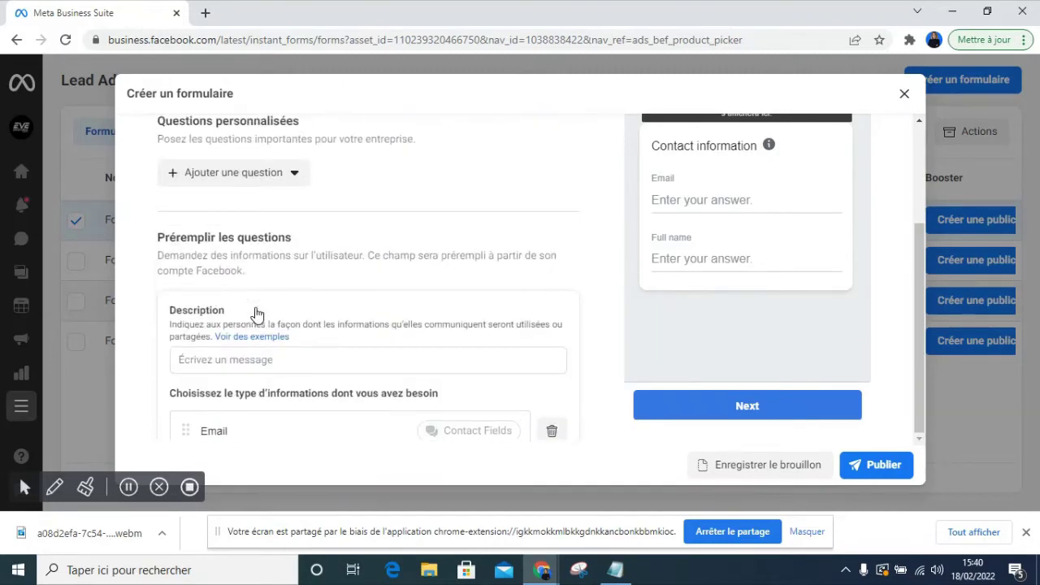
left_click(272, 179)
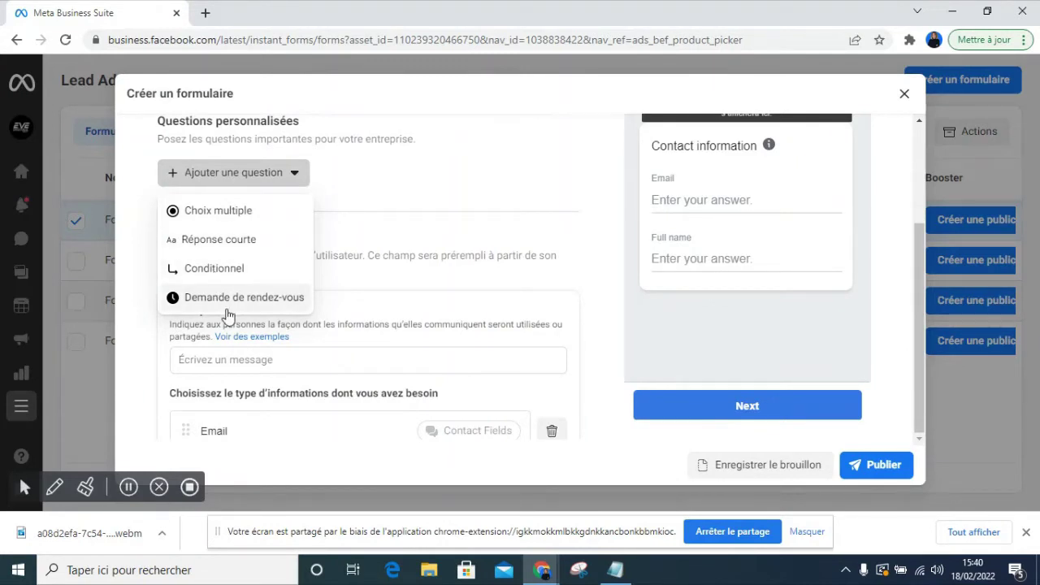
left_click(363, 207)
- Add the City and Phone number contact fields to the prefilled questions
scroll(420, 208, "down", 3)
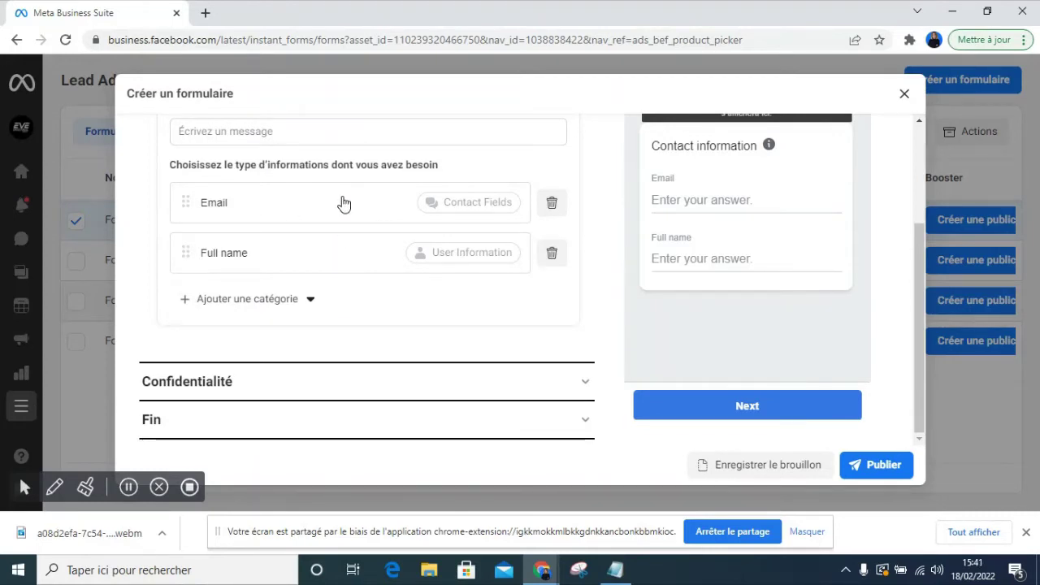
left_click(308, 301)
mouse_move(294, 365)
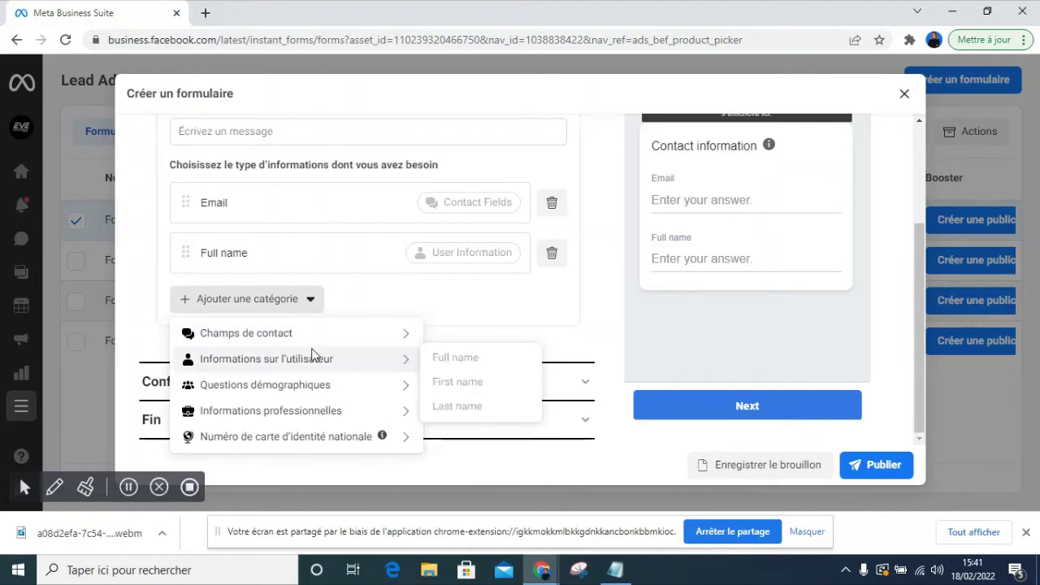
mouse_move(298, 390)
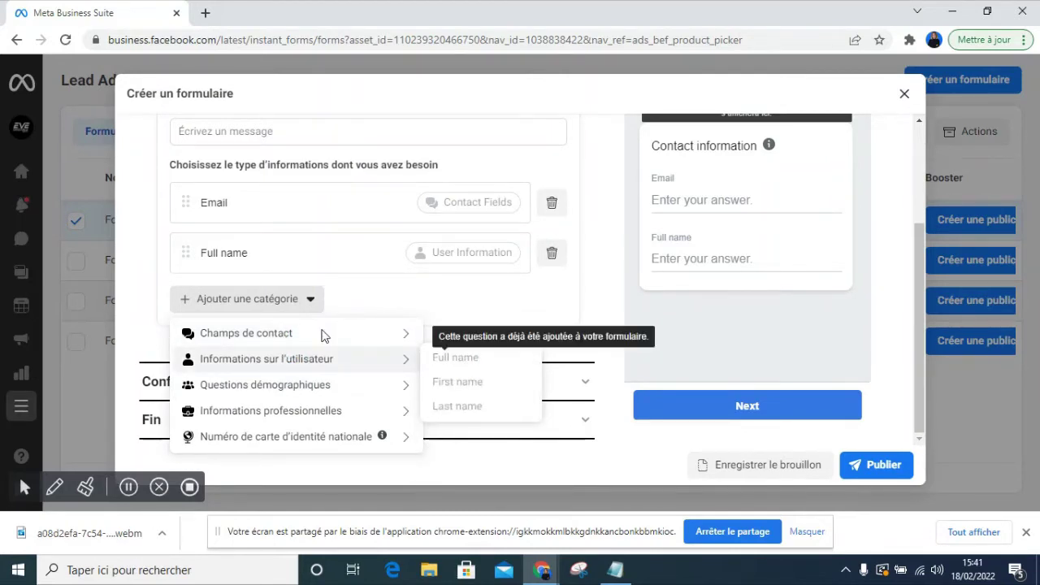
mouse_move(398, 360)
mouse_move(399, 336)
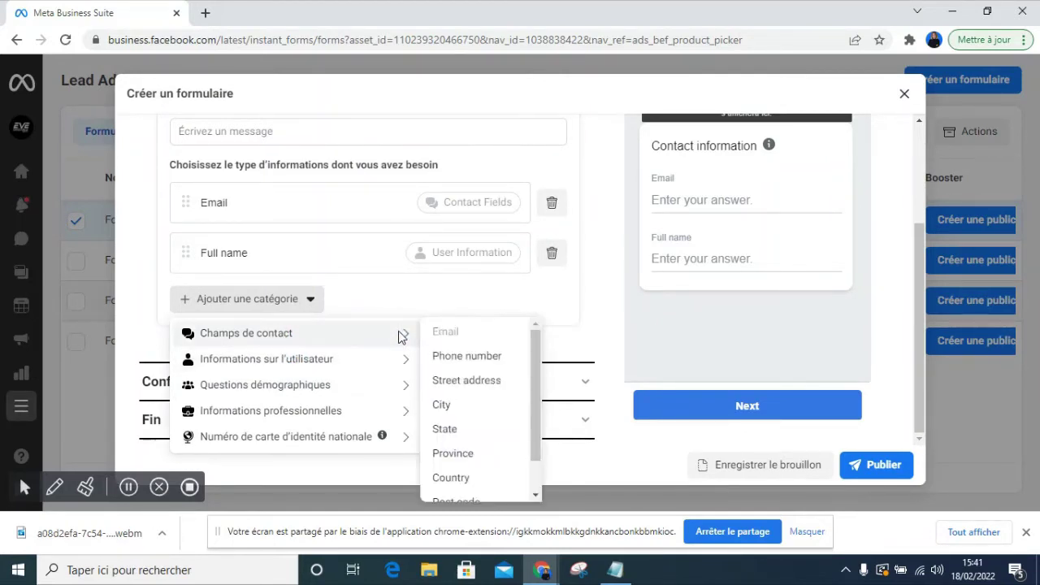
left_click(453, 407)
left_click(310, 348)
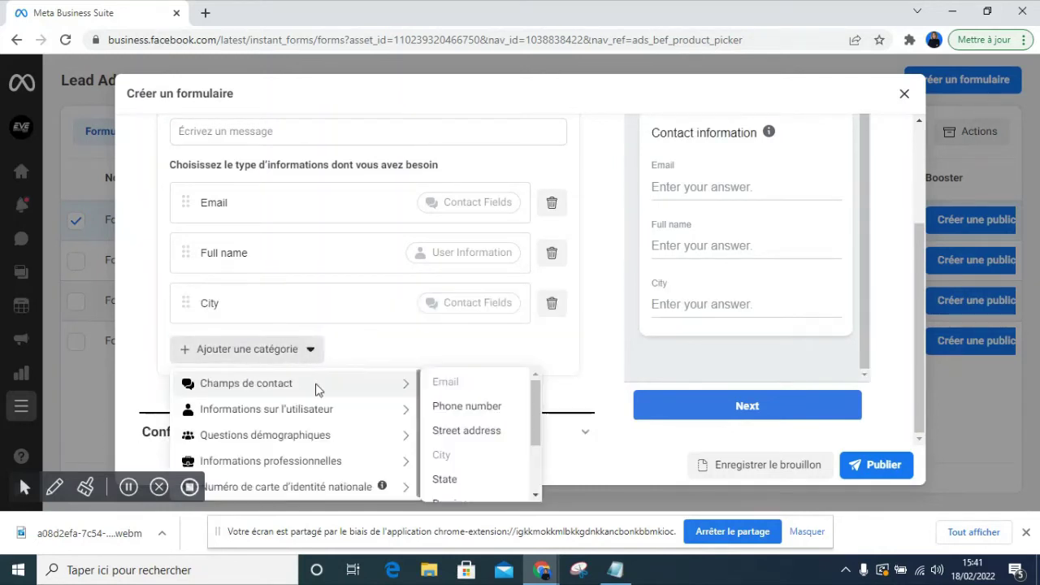
left_click(444, 408)
- Add the Job title field from the professional information category to the prefilled questions
left_click(304, 403)
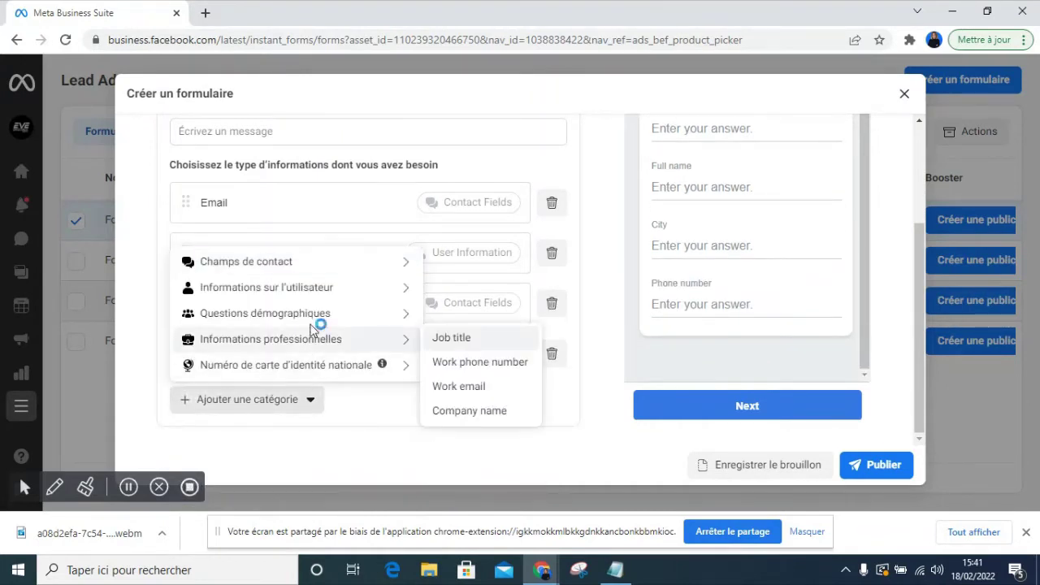
mouse_move(317, 311)
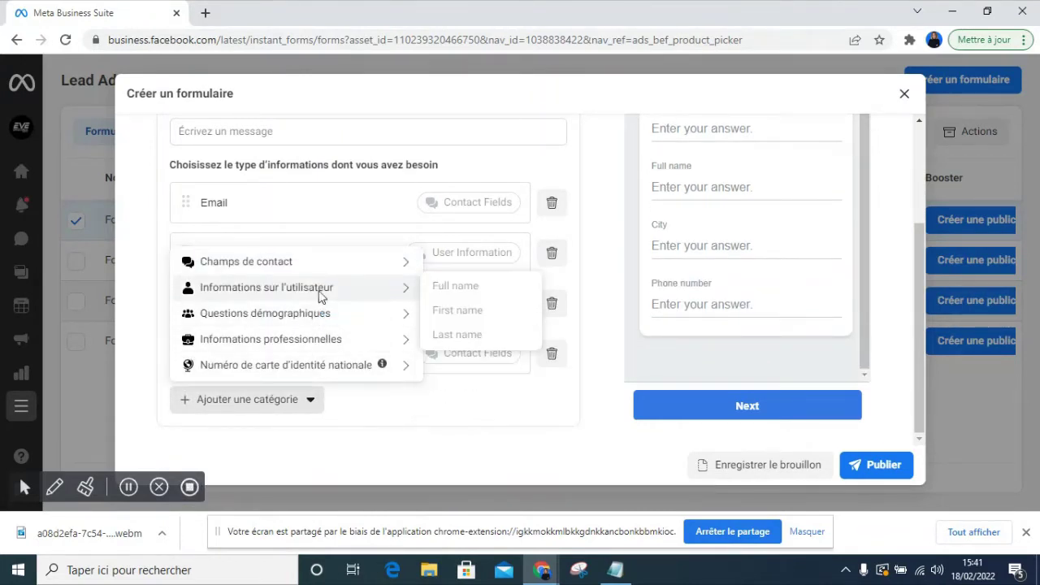
mouse_move(322, 345)
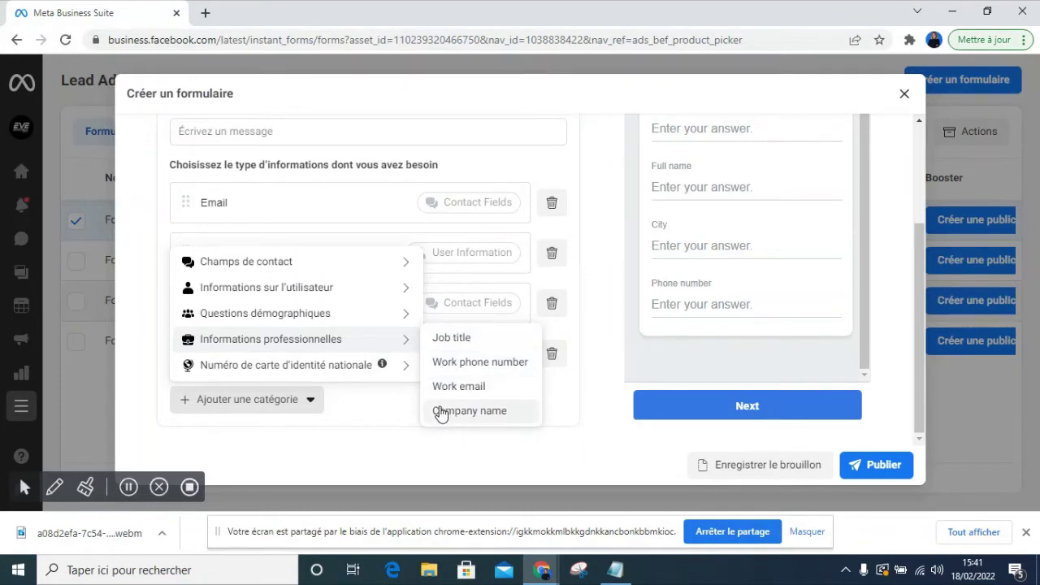
left_click(457, 350)
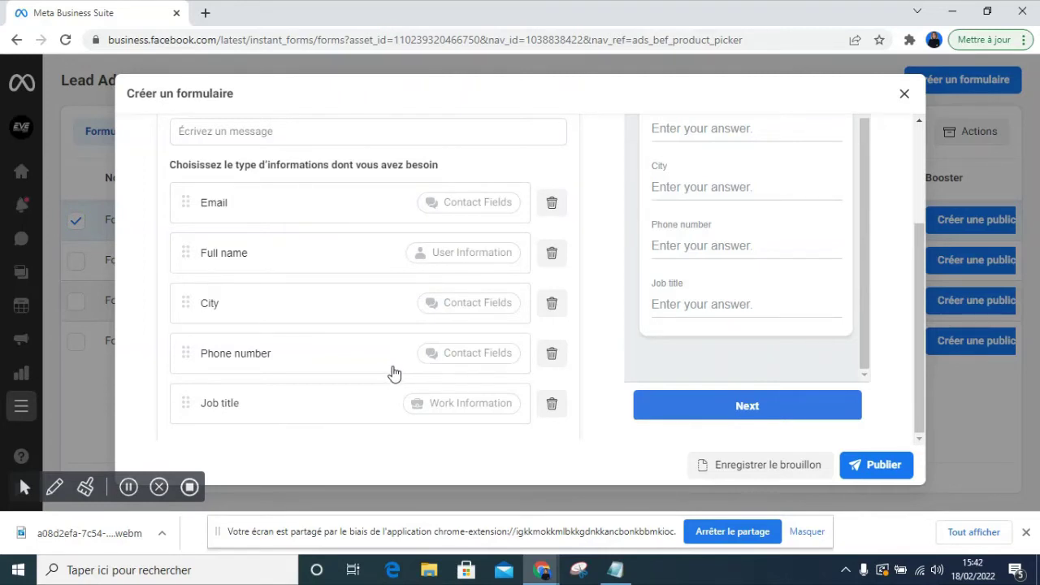
- Try out an appointment-request question in the form's custom questions and delete it again
scroll(391, 374, "up", 3)
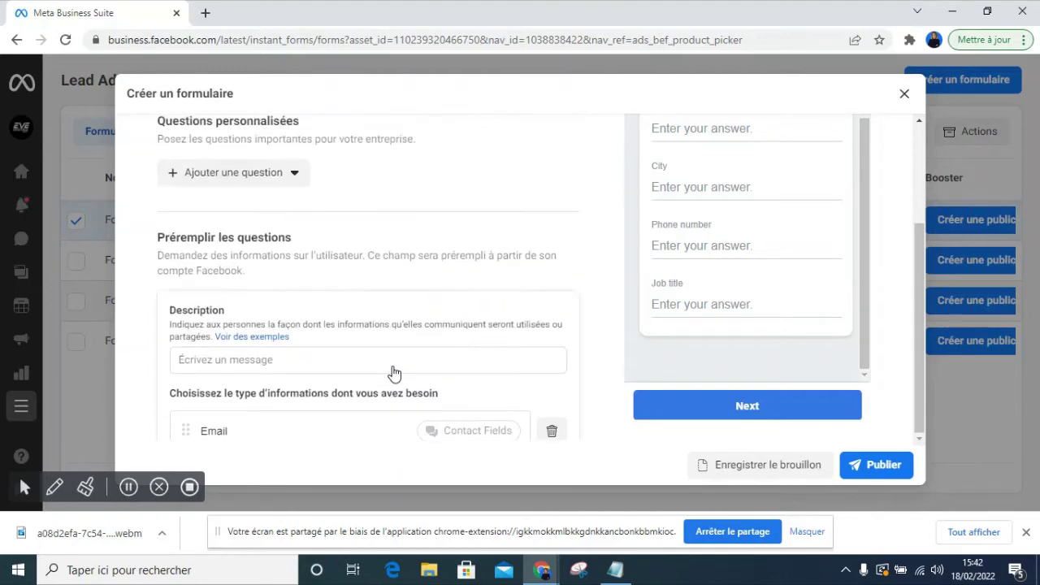
left_click(260, 182)
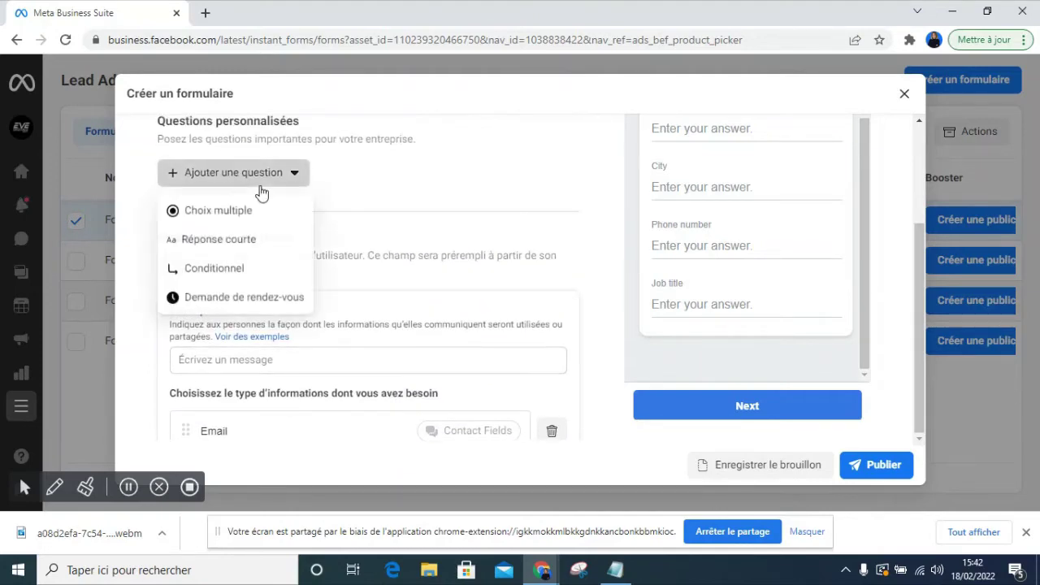
left_click(219, 301)
left_click(357, 242)
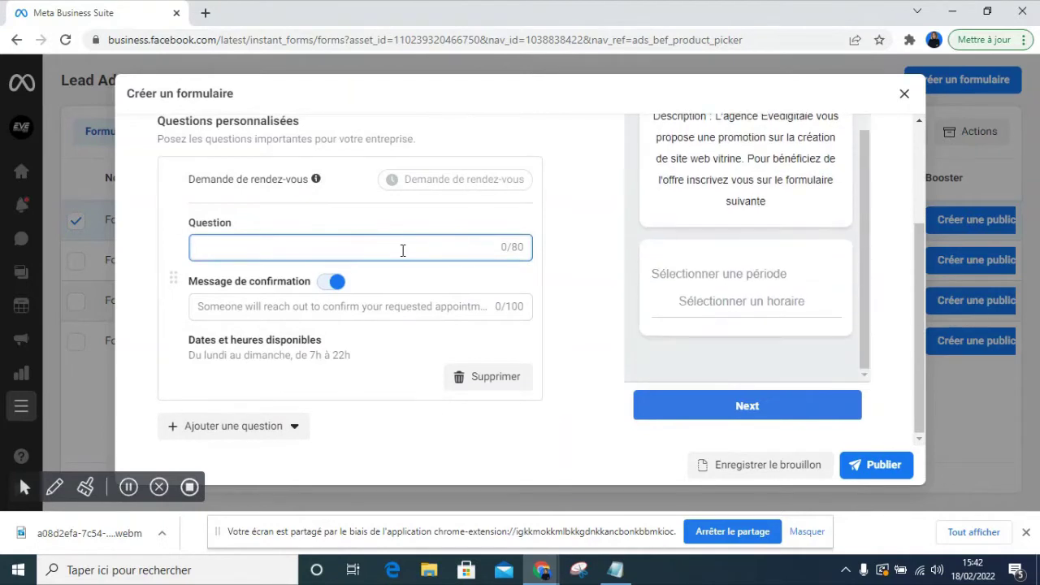
left_click(330, 305)
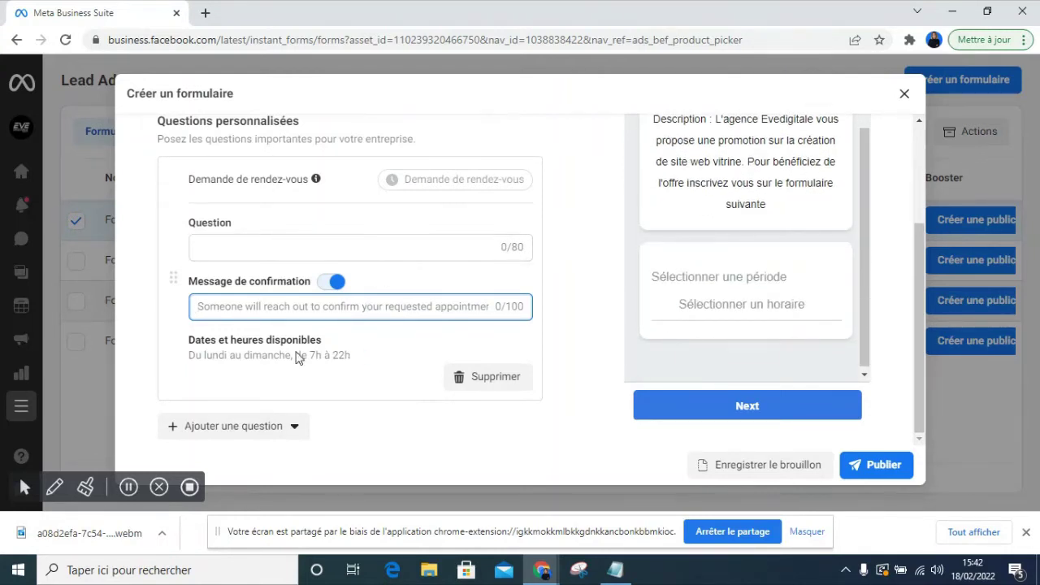
left_click(478, 378)
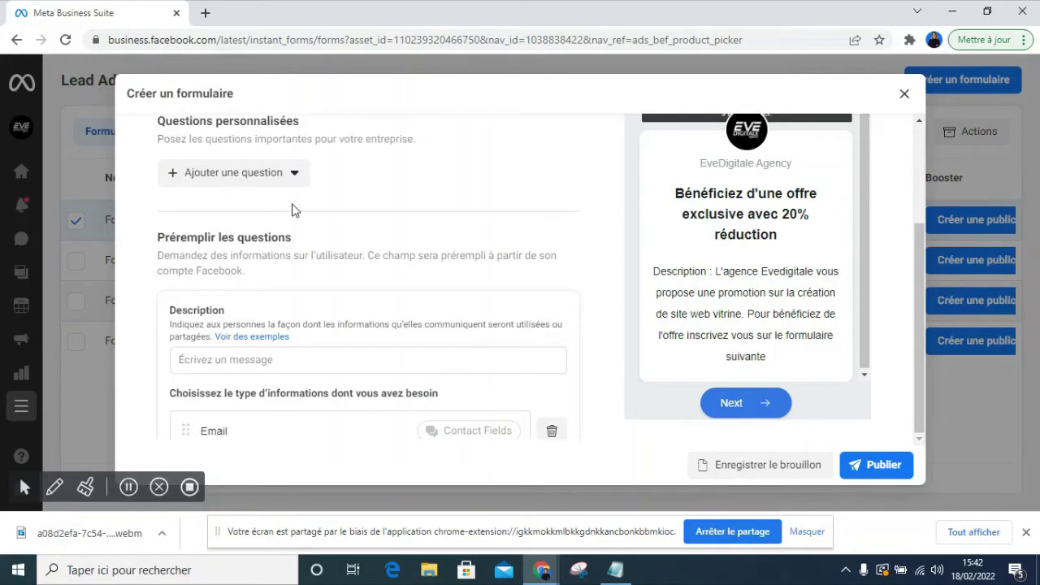
- Review the prefilled information fields, collapse the Questions section and expand the Confidentialité section
scroll(370, 241, "down", 5)
scroll(372, 241, "up", 1)
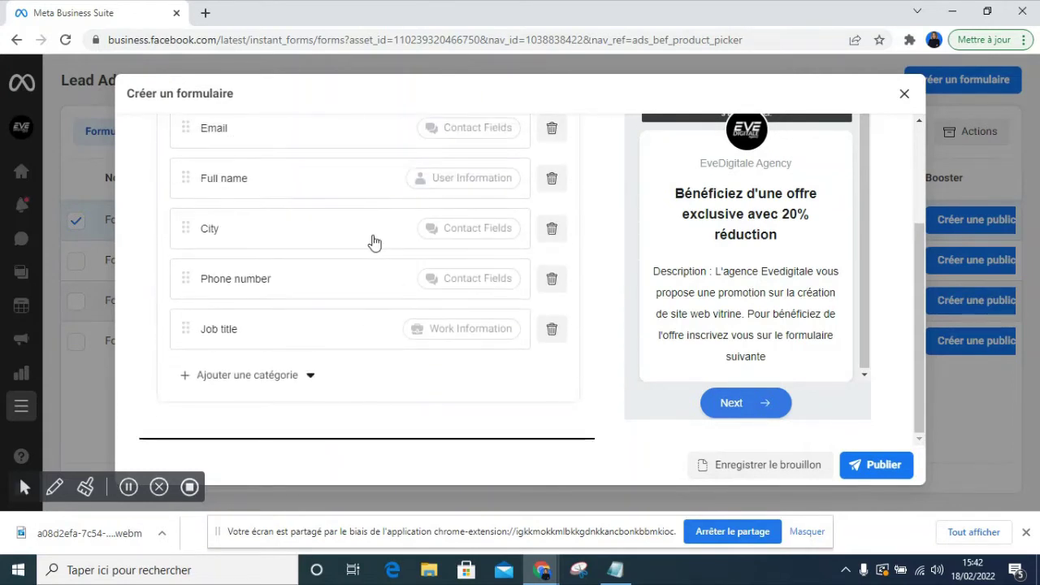
scroll(374, 241, "up", 1)
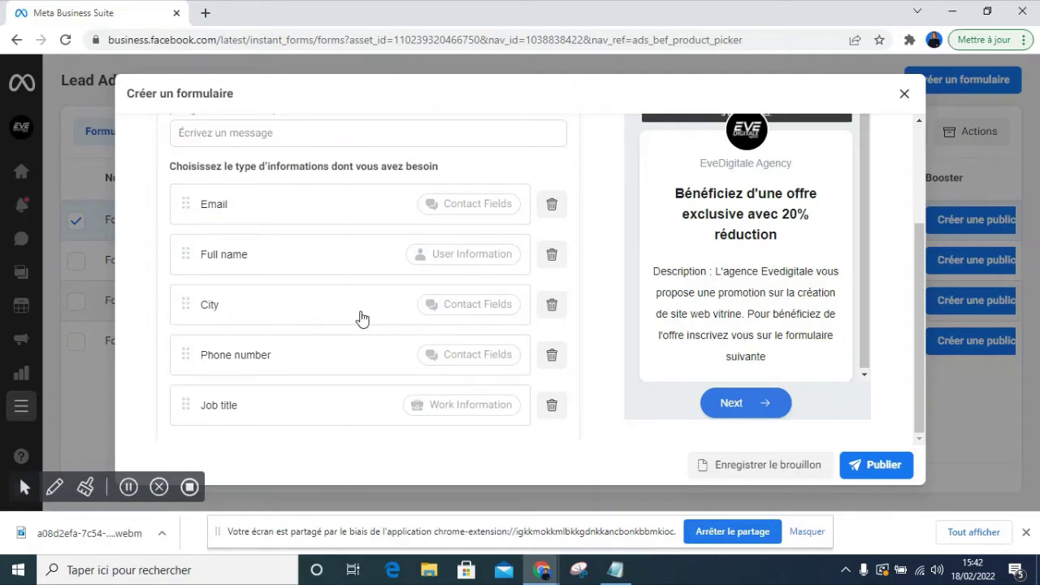
scroll(306, 251, "down", 3)
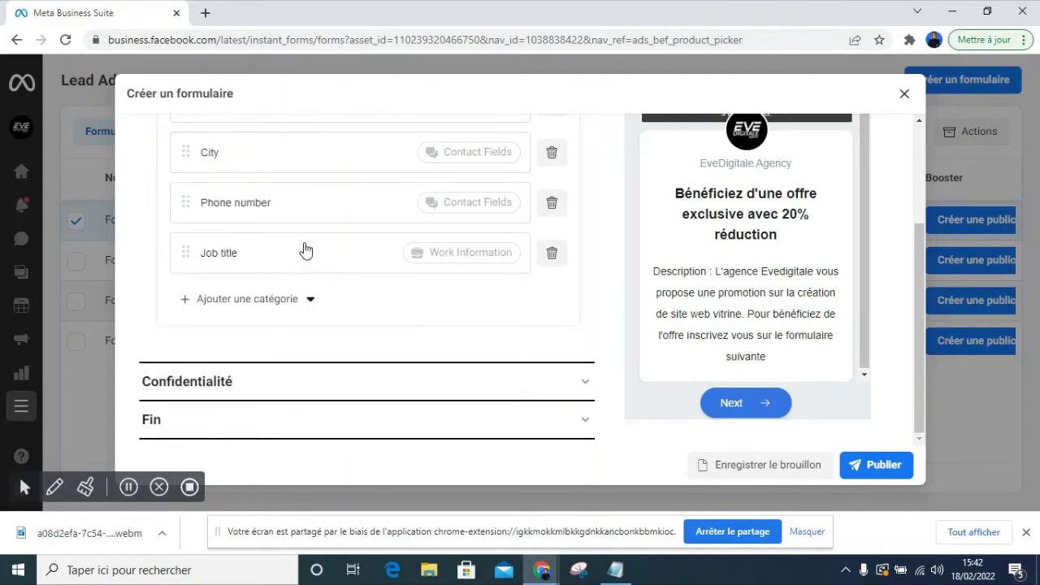
scroll(503, 260, "up", 5)
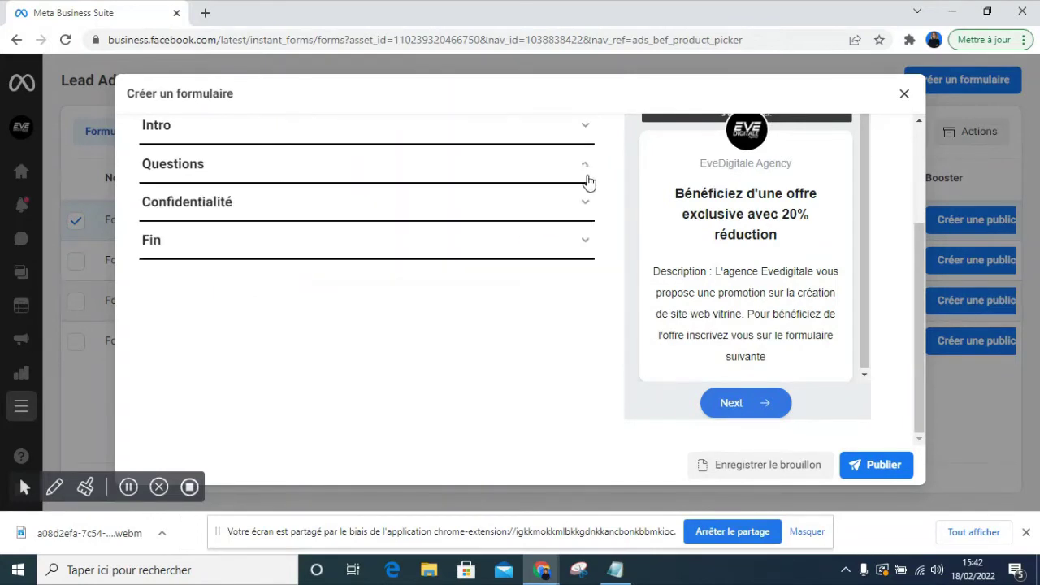
left_click(585, 167)
scroll(743, 290, "down", 1)
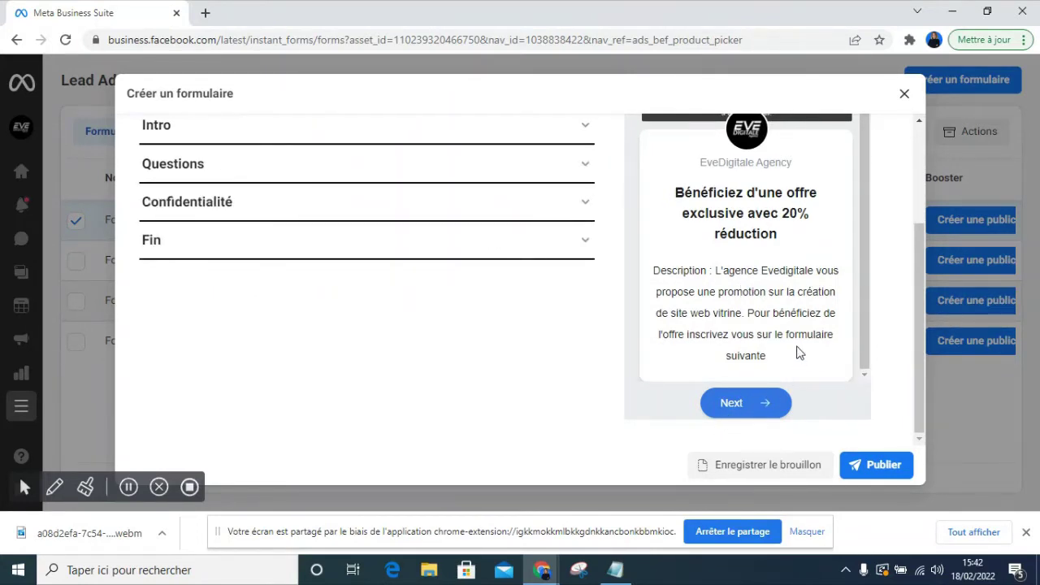
left_click(410, 208)
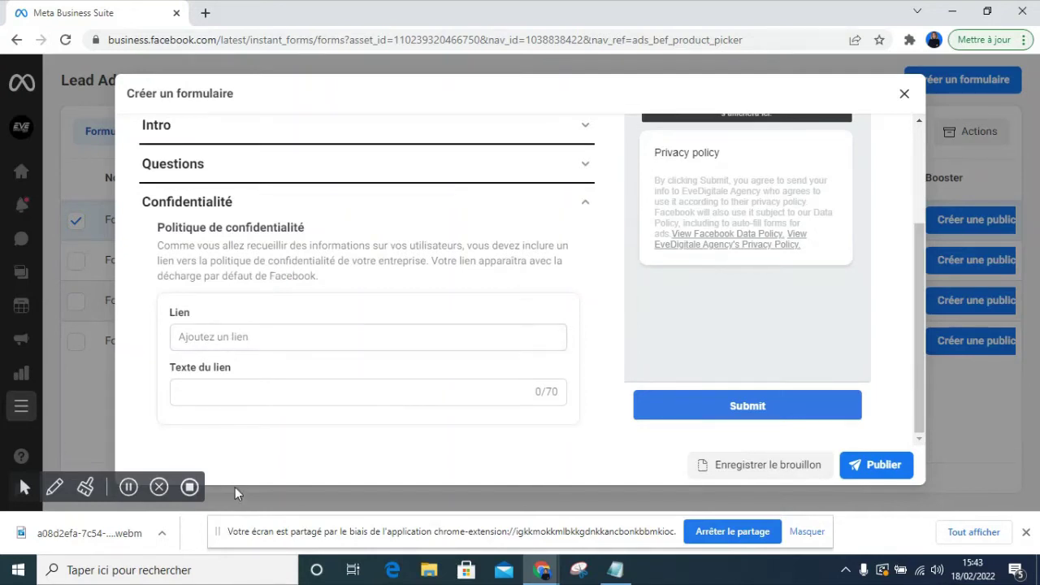
left_click(273, 333)
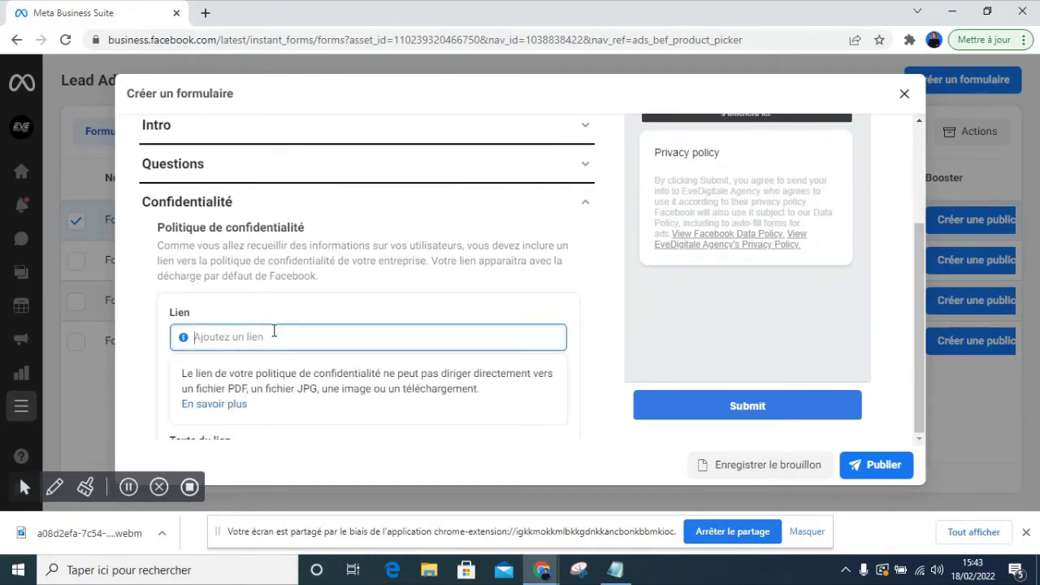
type("zd")
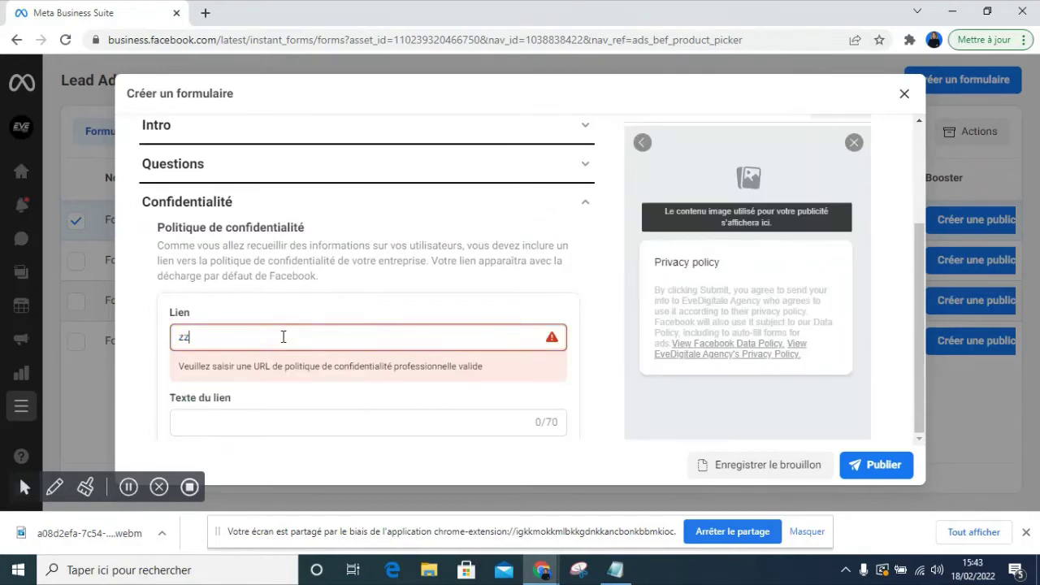
key("BackSpace")
key("BackSpace")
type("www.pursend.com")
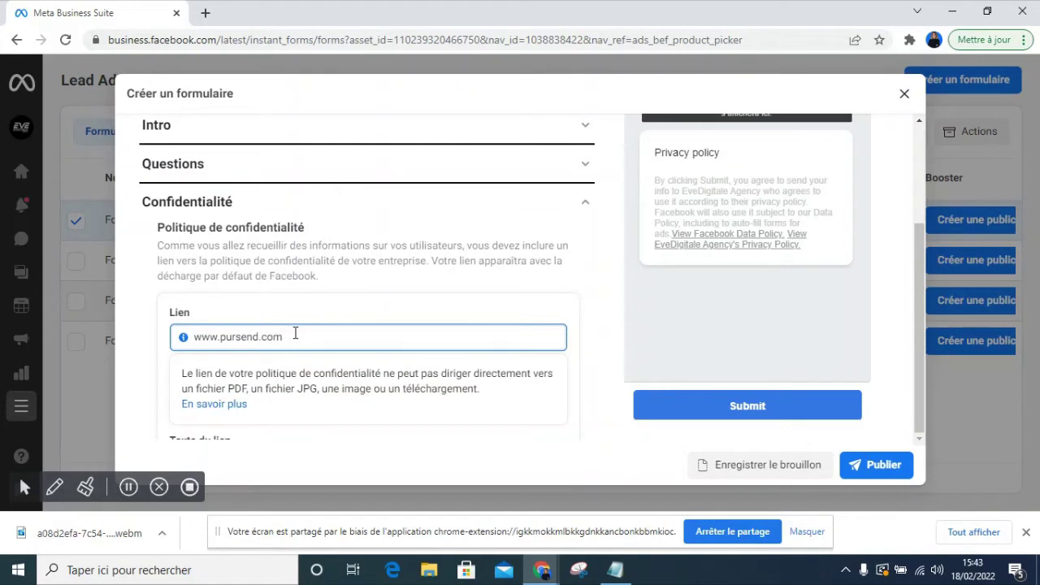
left_click(373, 276)
- Set the privacy policy's link text to "mention légale"
scroll(369, 276, "down", 2)
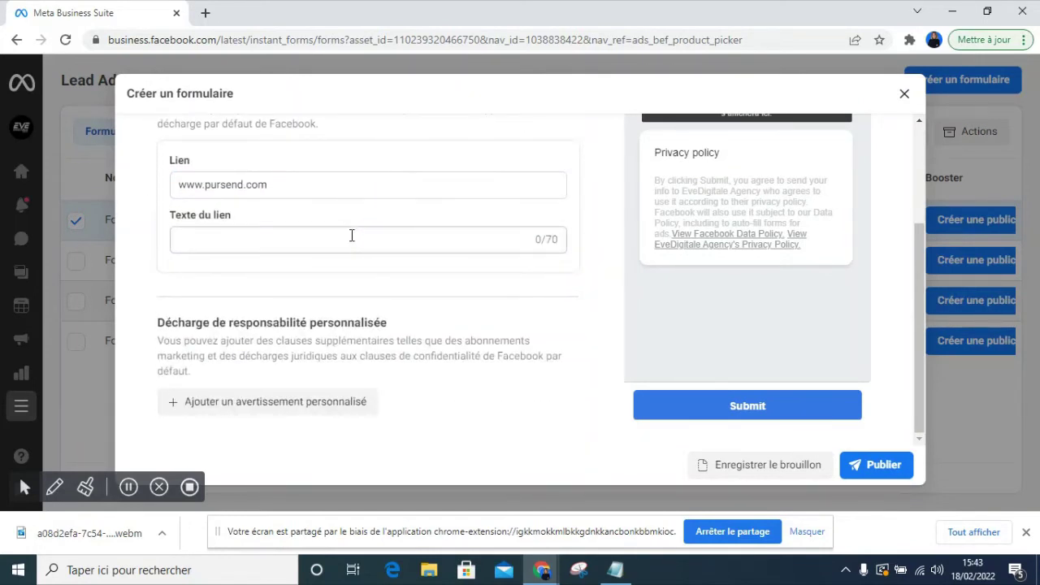
left_click(350, 236)
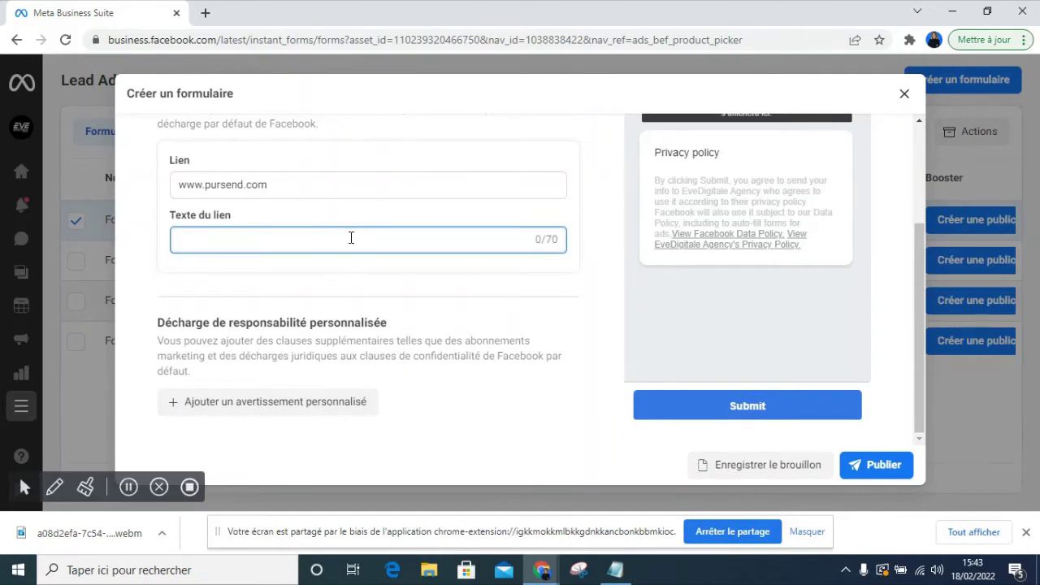
type("me")
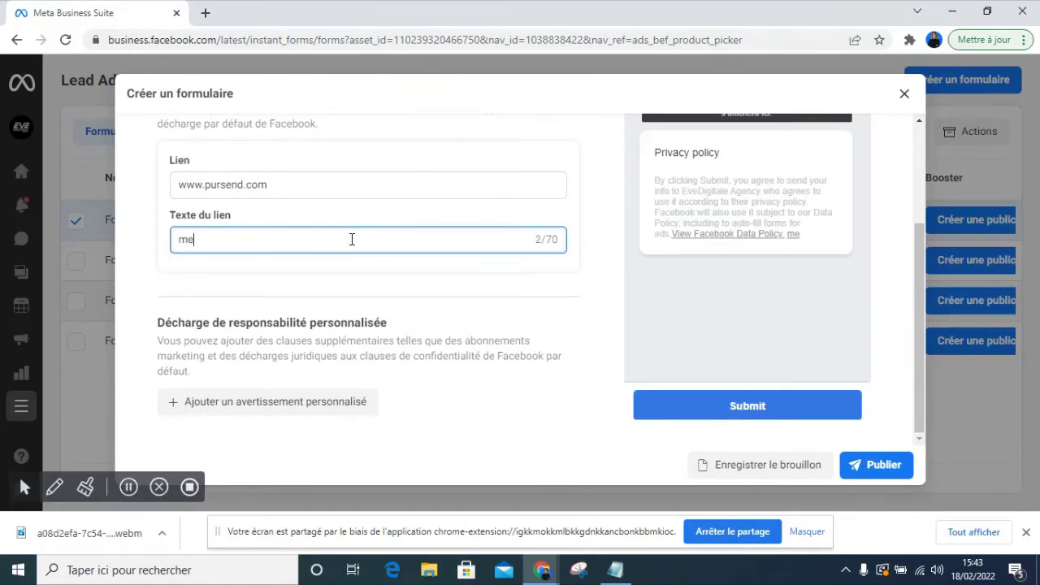
type("ntion légale")
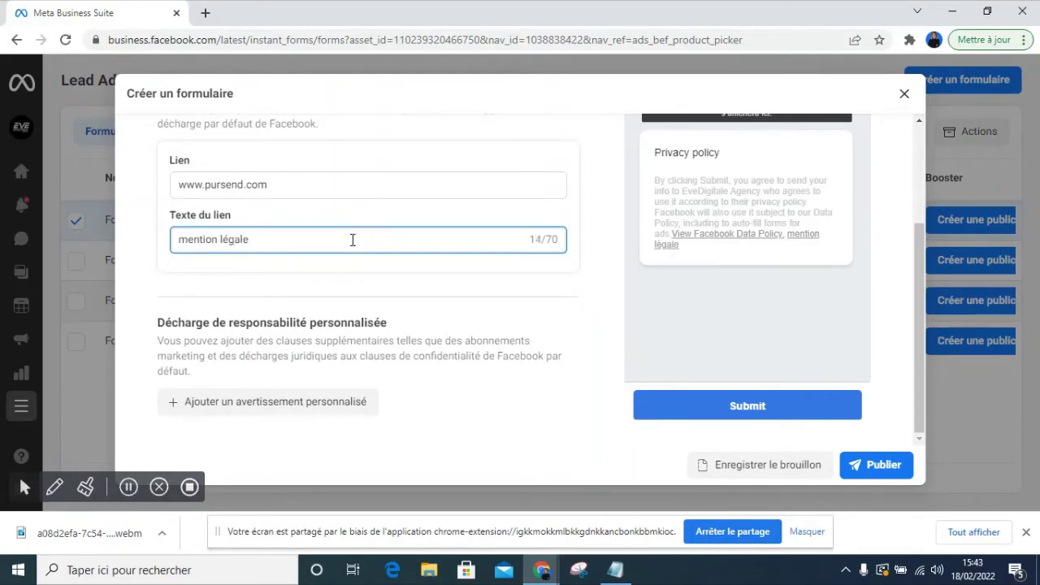
scroll(468, 273, "down", 1)
left_click(415, 372)
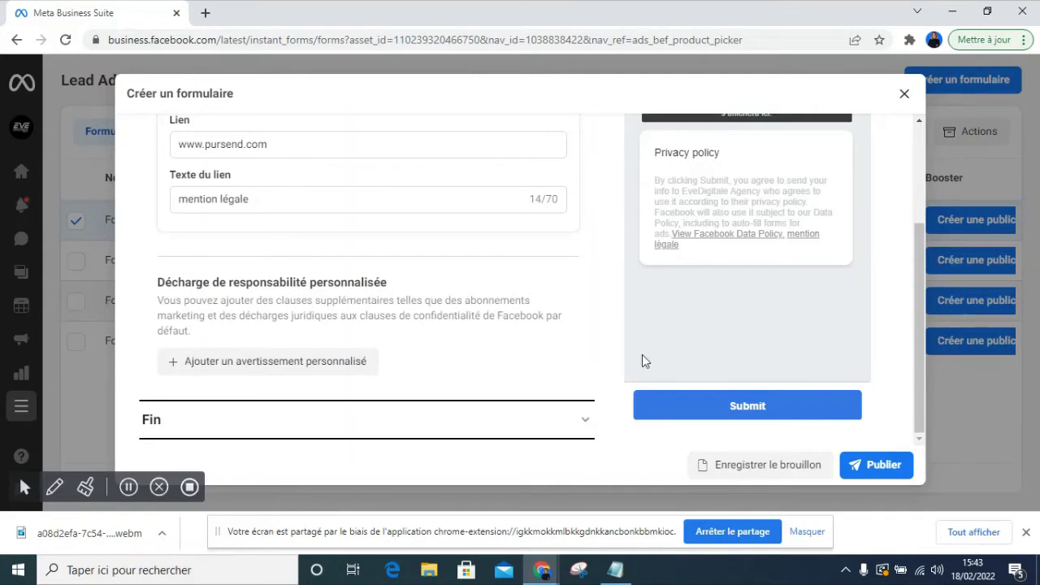
- Expand the Fin section and choose "Afficher le site web" as the closing message's call-to-action button
left_click(548, 428)
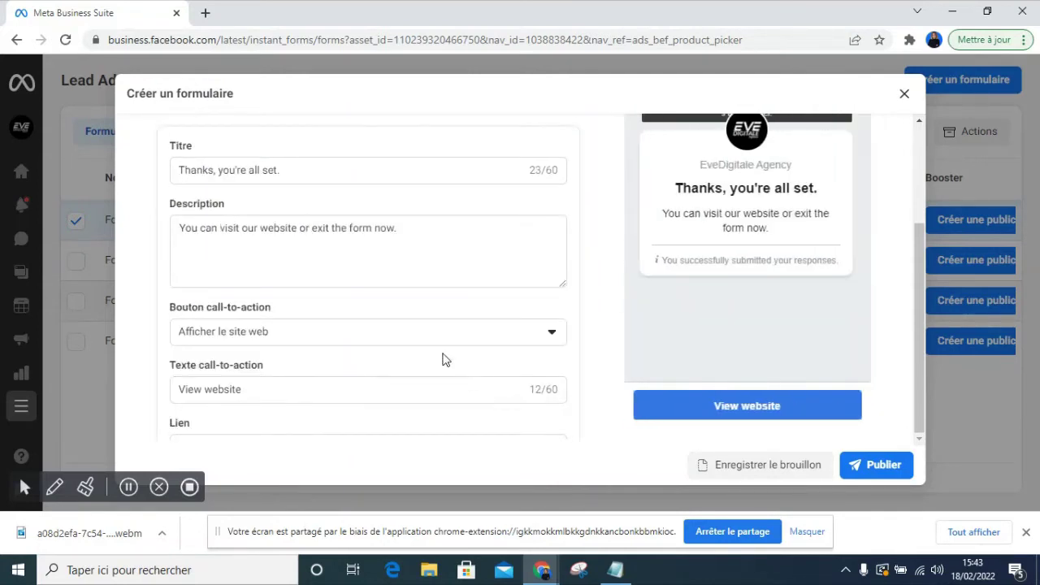
left_click(371, 231)
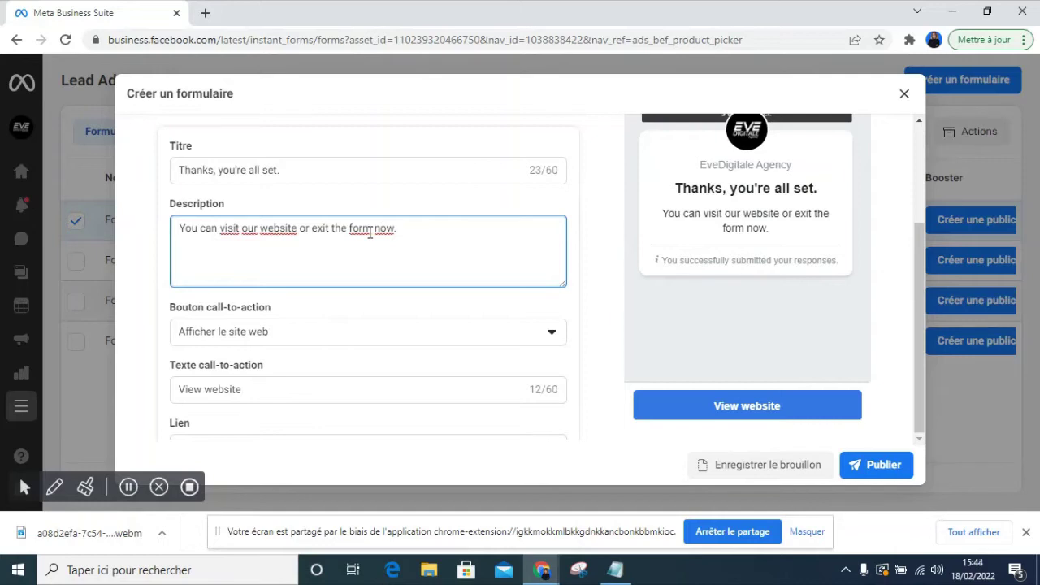
triple_click(350, 171)
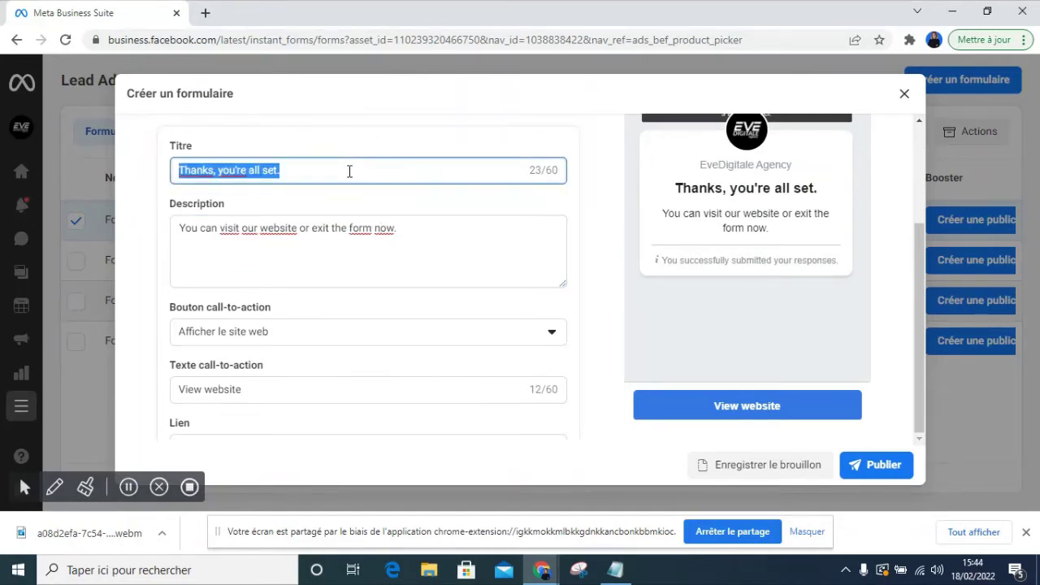
left_click_drag(369, 237, 154, 225)
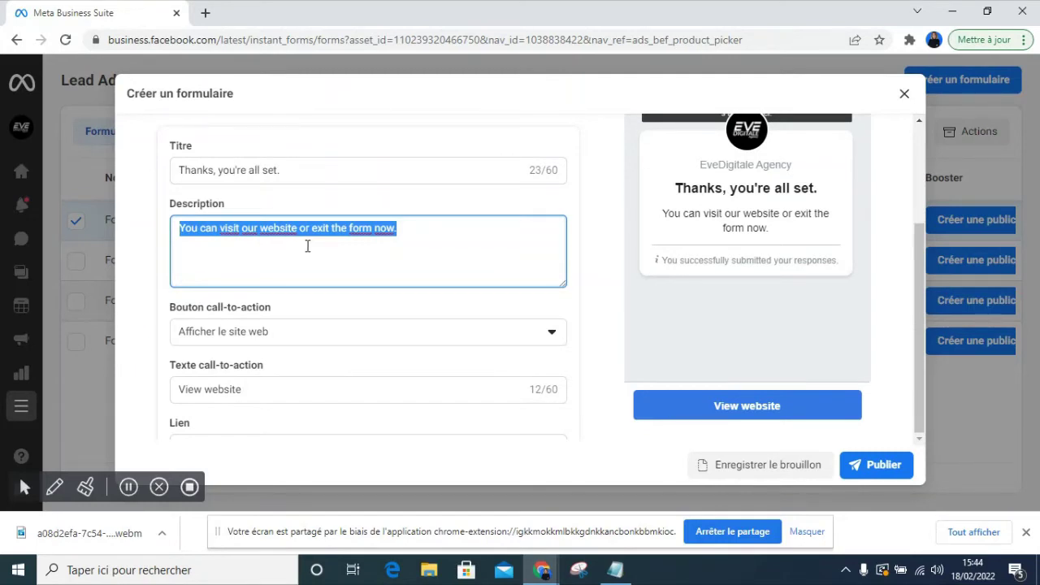
left_click(416, 343)
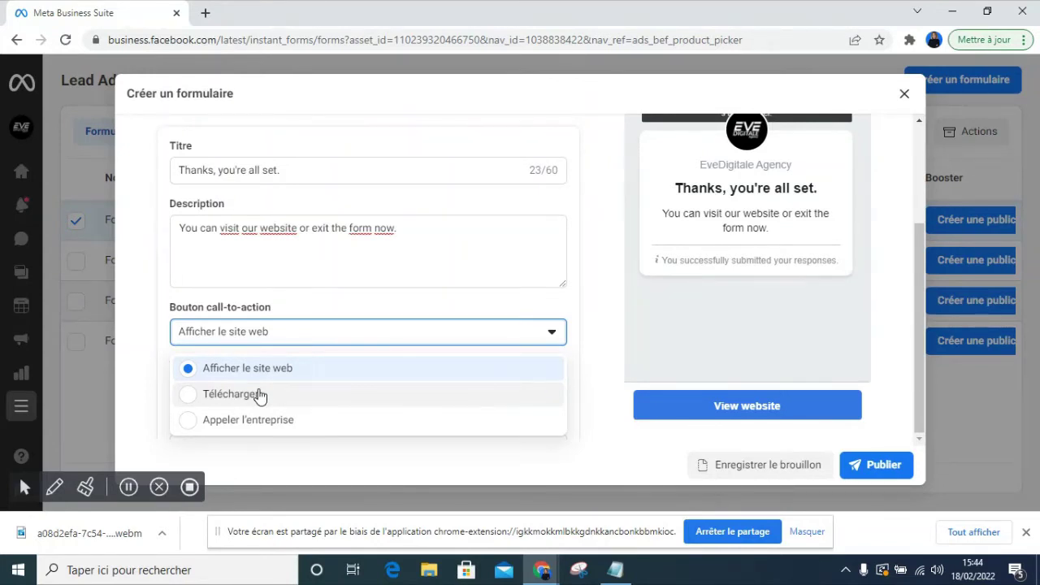
left_click(332, 371)
- Replace the closing message's title with "vos information ont été enregistrées"
left_click(337, 173)
key("ctrl+a")
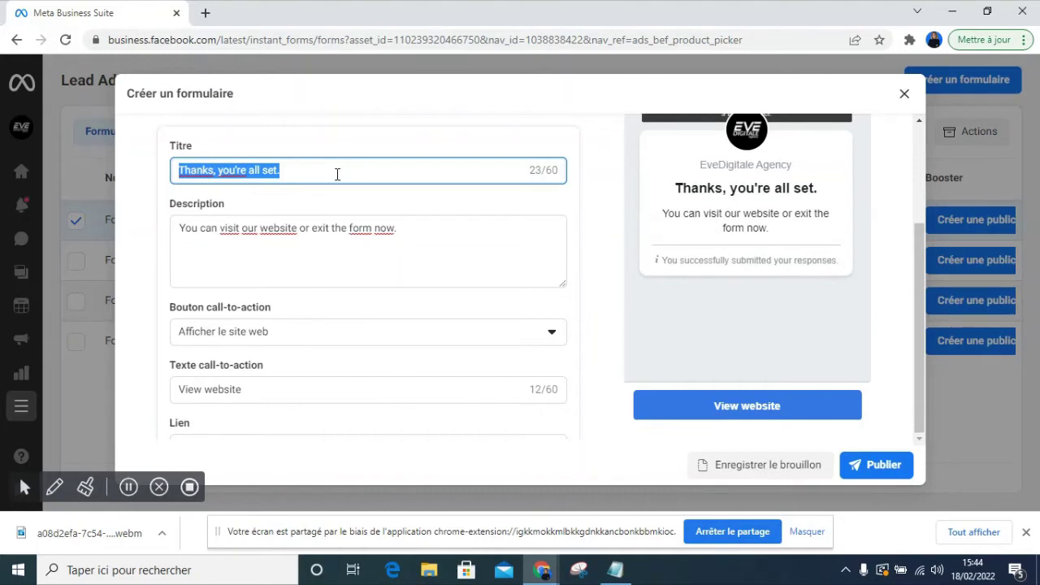
type("vos onf")
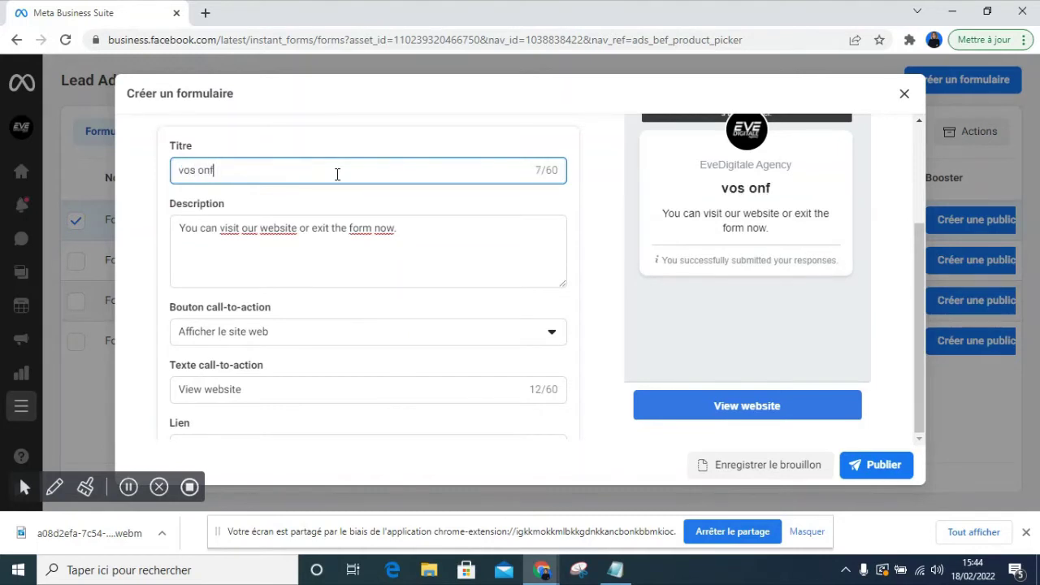
key("BackSpace")
key("BackSpace")
key("BackSpace")
type("infor")
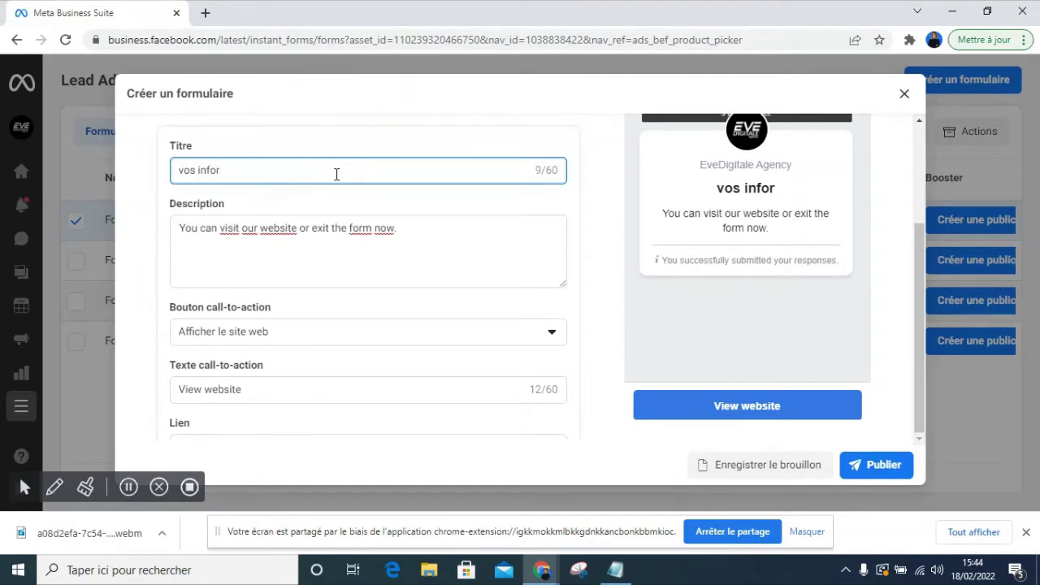
type("mation ont")
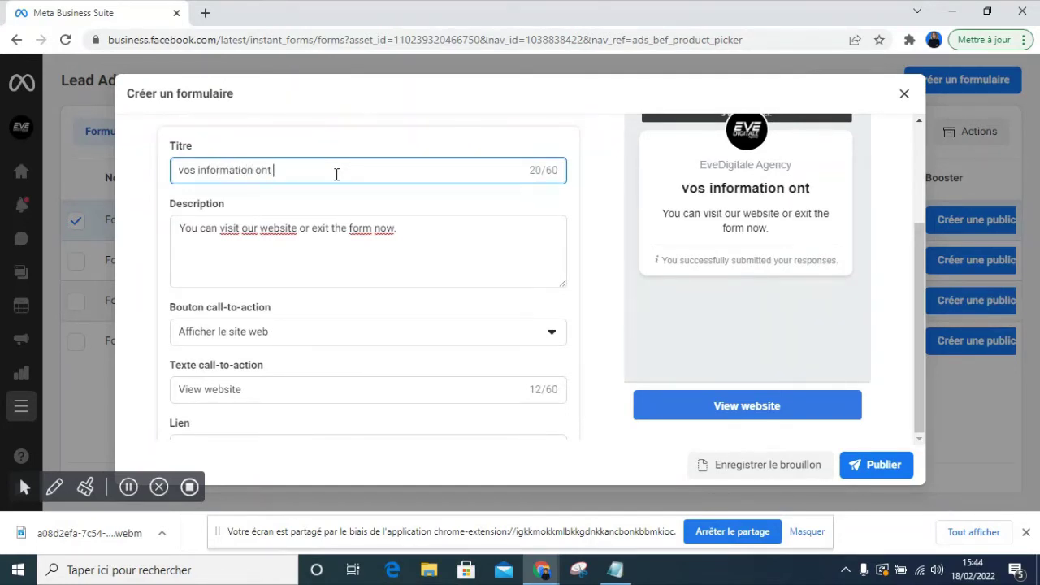
type(" '")
key("BackSpace")
type("'")
key("BackSpace")
type("'")
key("BackSpace")
type("'")
key("BackSpace")
type("éy")
key("BackSpace")
type("te")
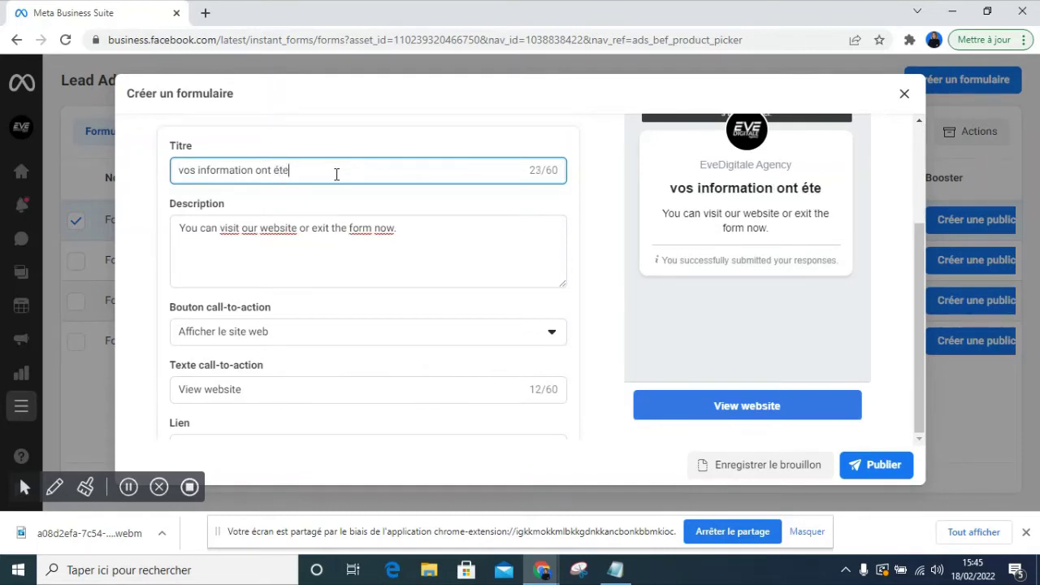
key("BackSpace")
type("é enre")
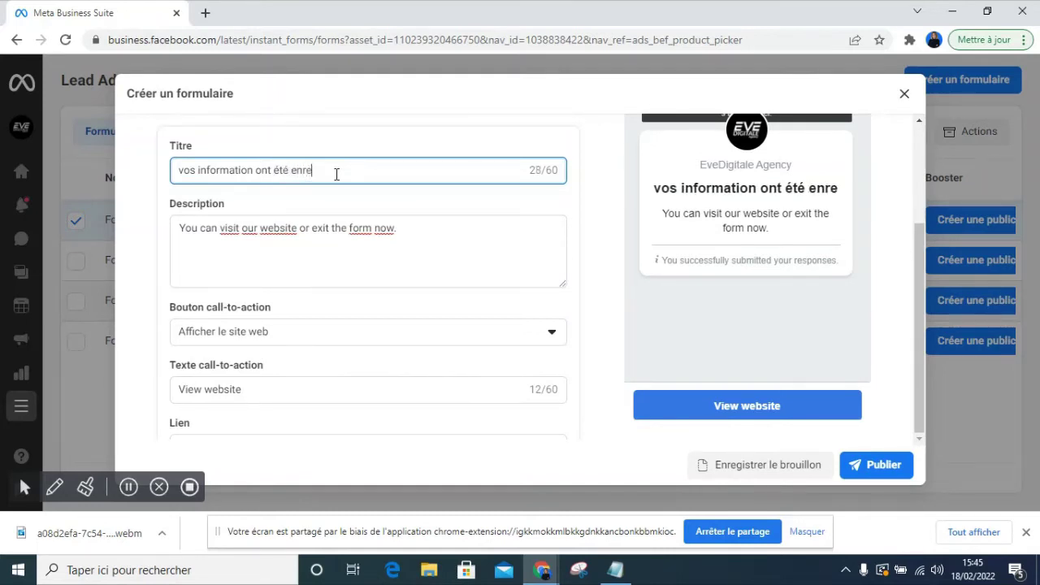
type("gistr")
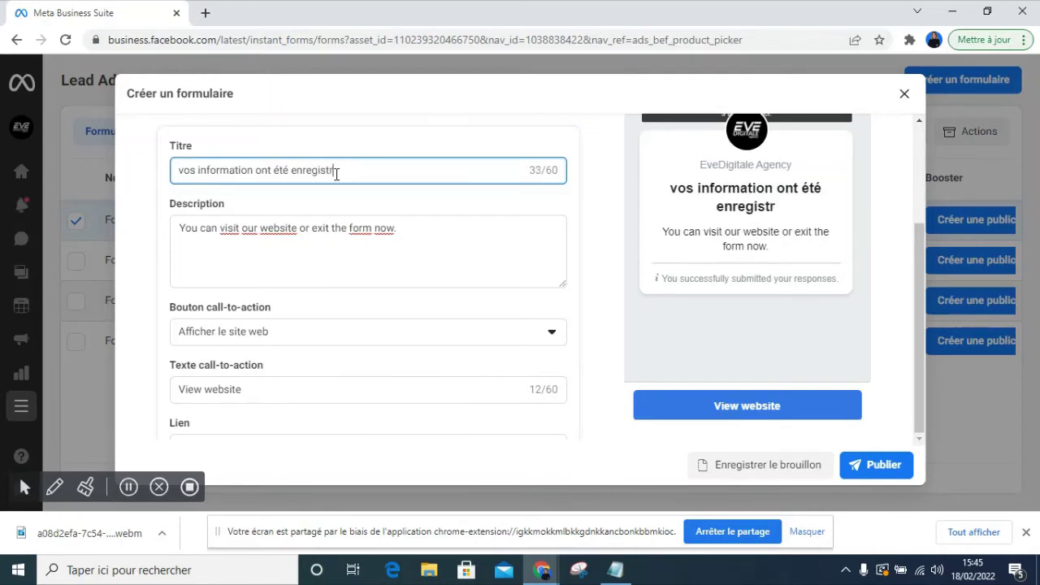
type("ées")
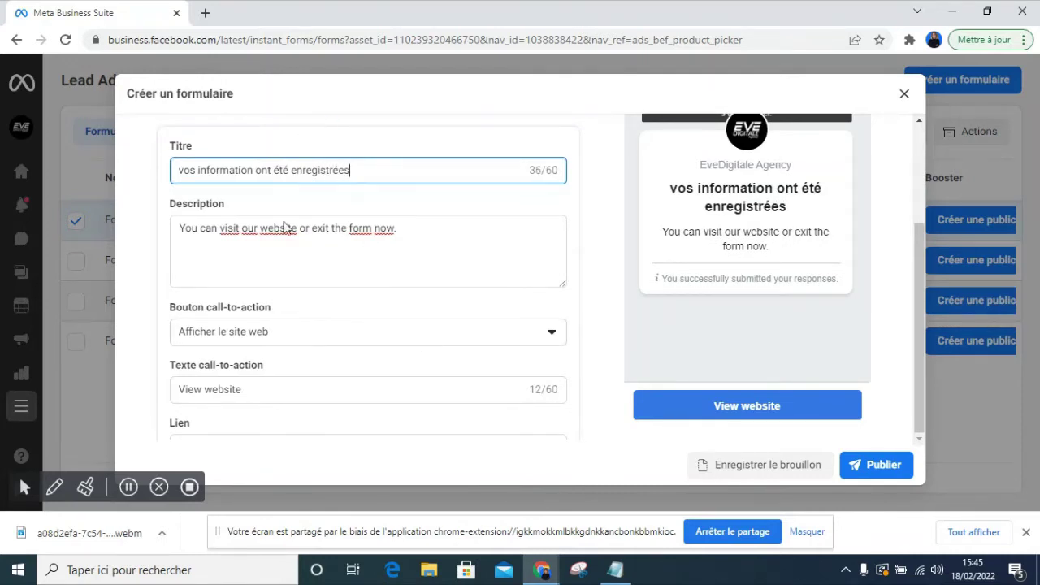
scroll(260, 191, "down", 1)
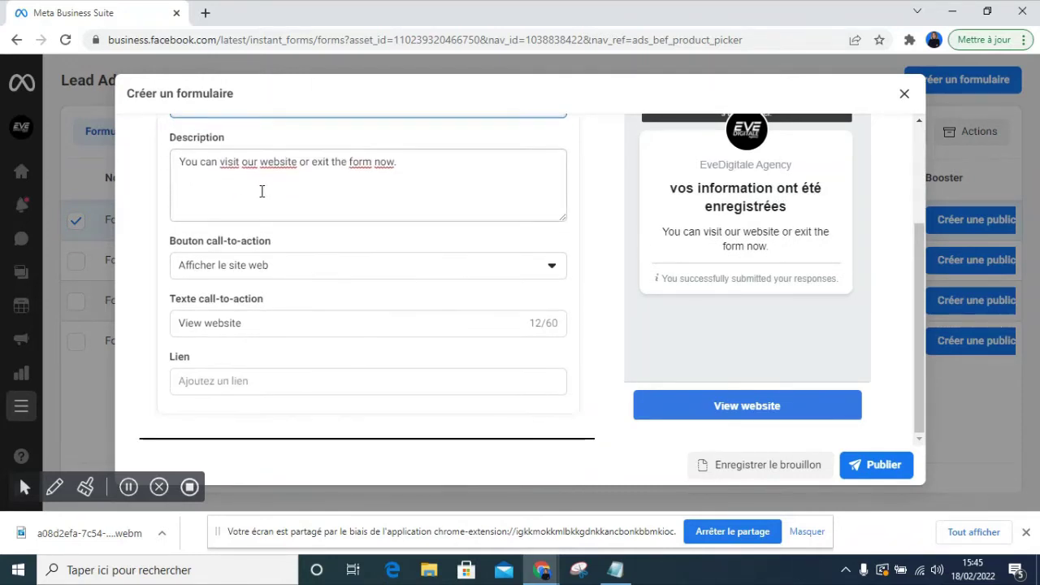
left_click(302, 383)
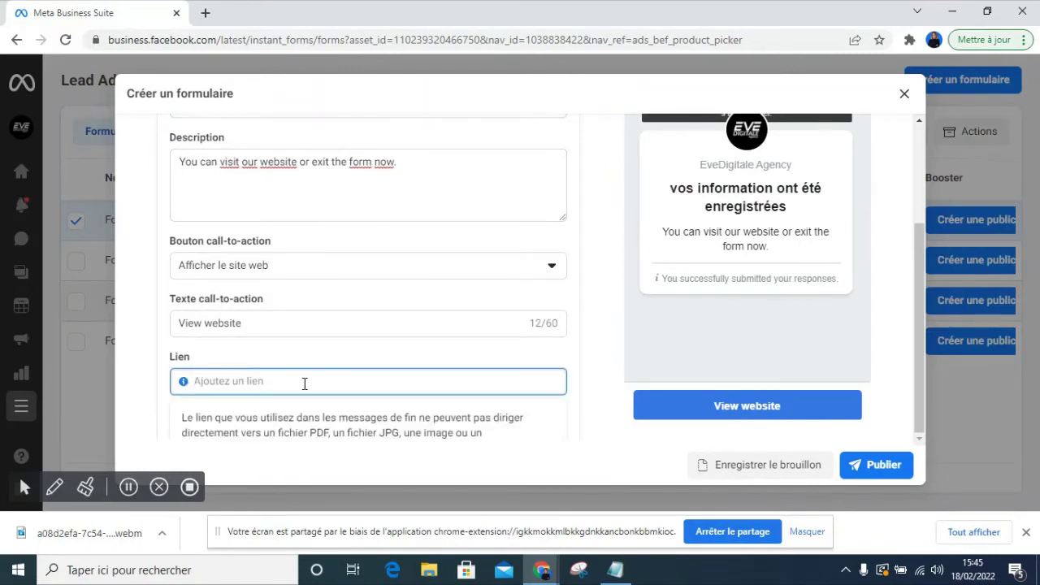
type("www")
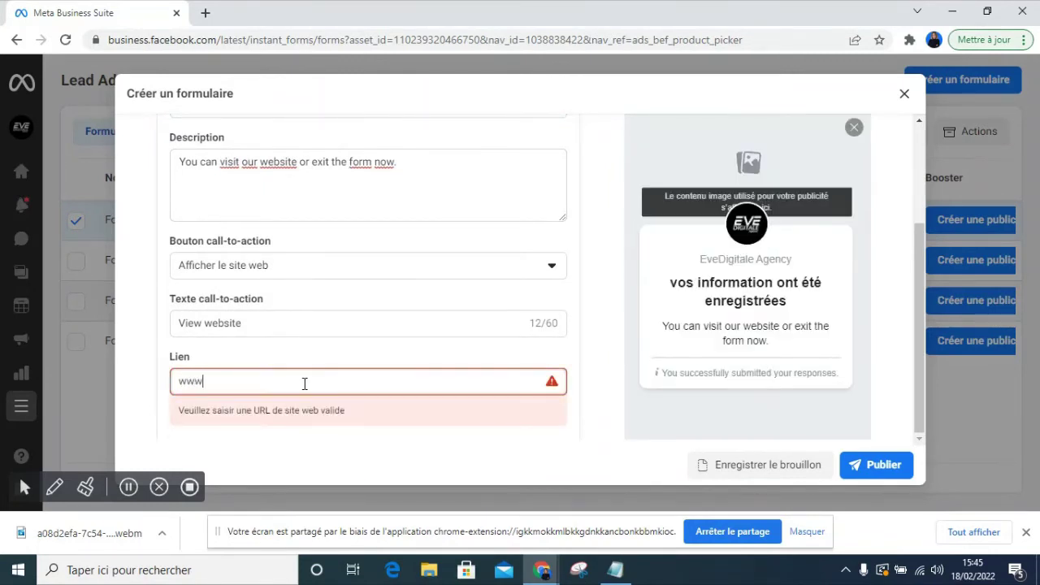
type(".pu")
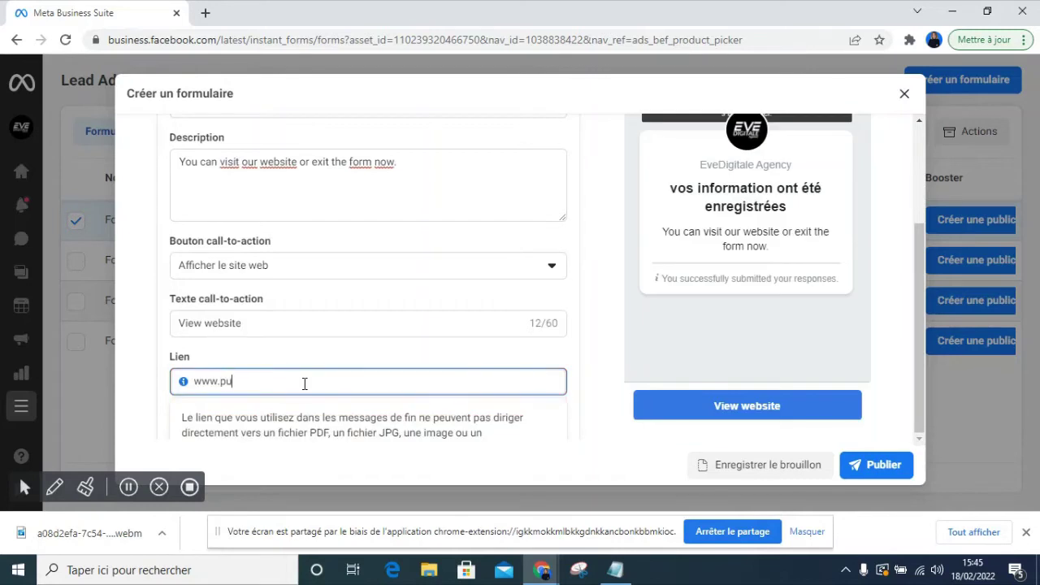
type("rsend.co.")
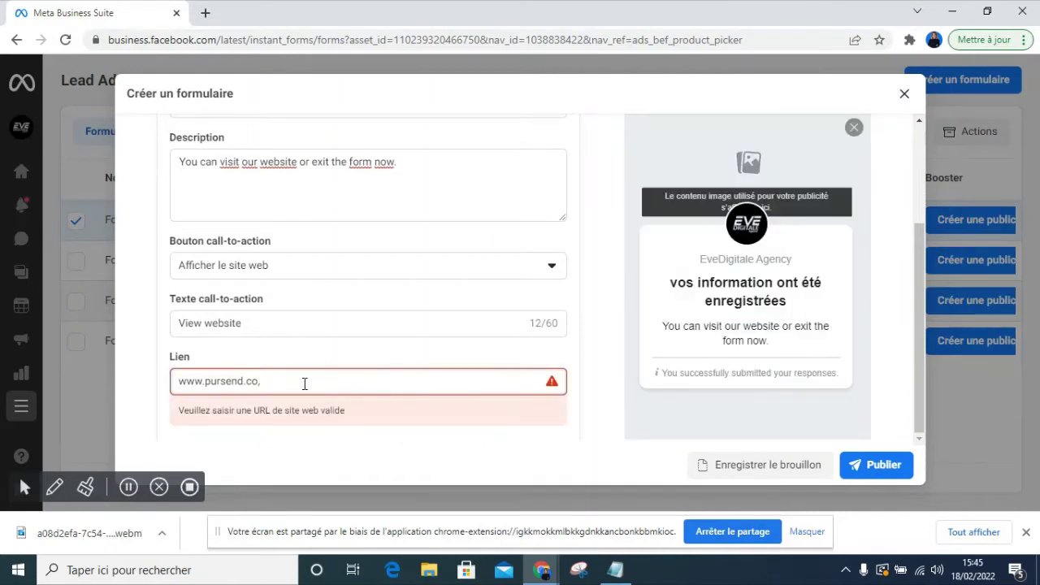
key("BackSpace")
type("m")
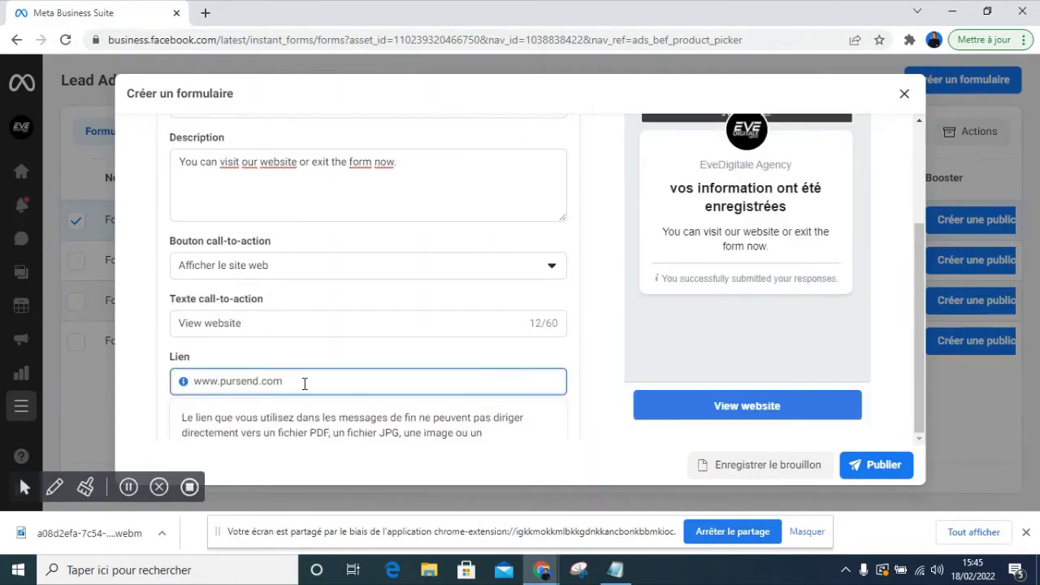
- Review the form preview's earlier pages, including the privacy policy and the contact information fields
scroll(558, 355, "down", 1)
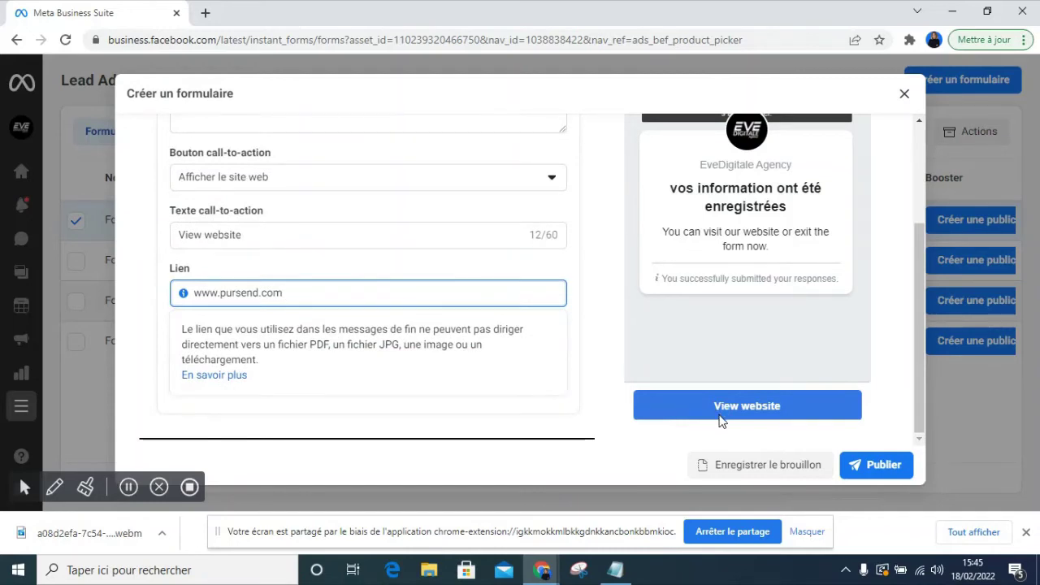
scroll(720, 419, "up", 2)
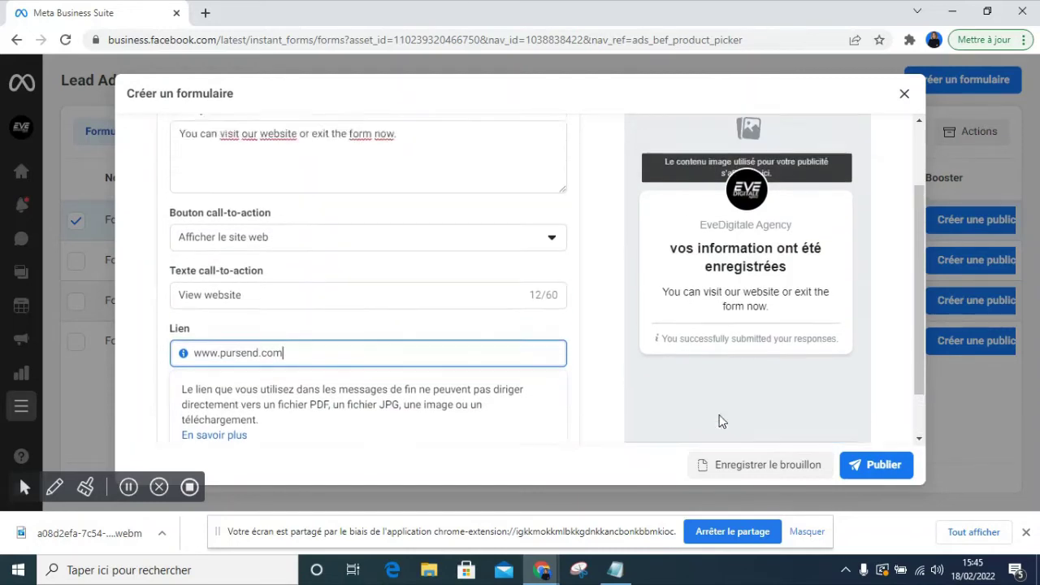
left_click(825, 151)
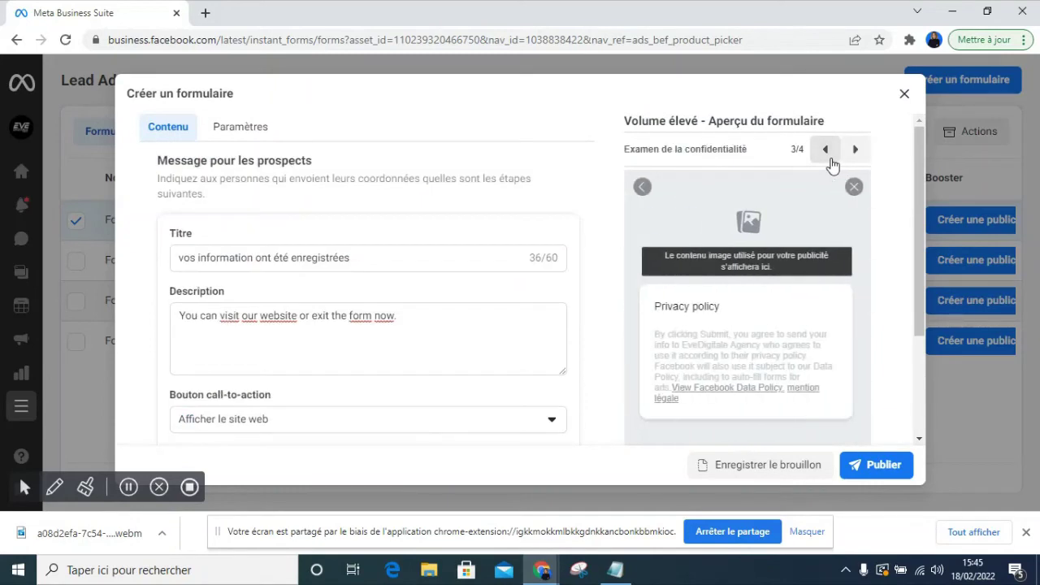
left_click(825, 150)
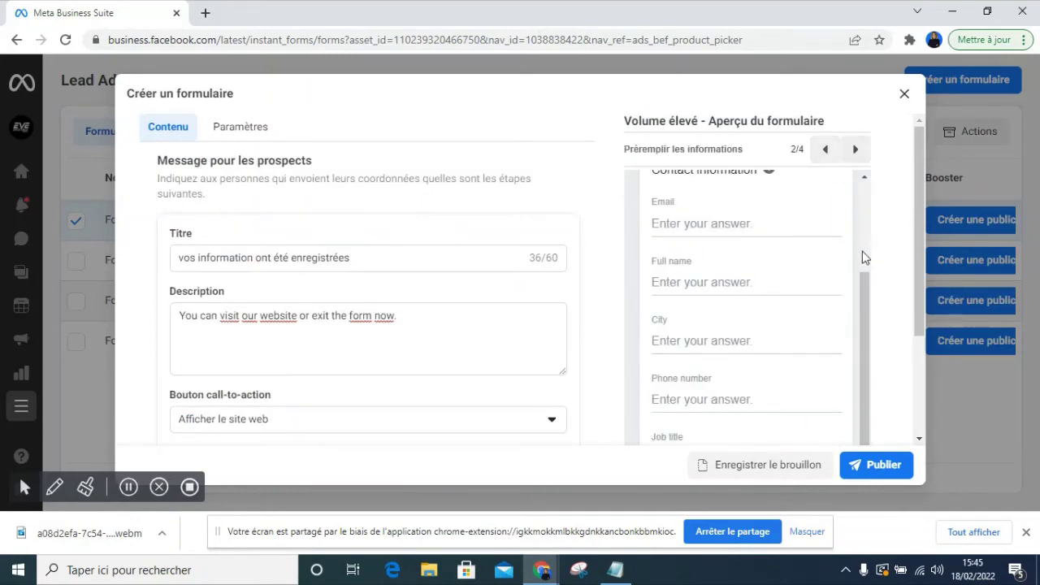
left_click_drag(863, 276, 857, 189)
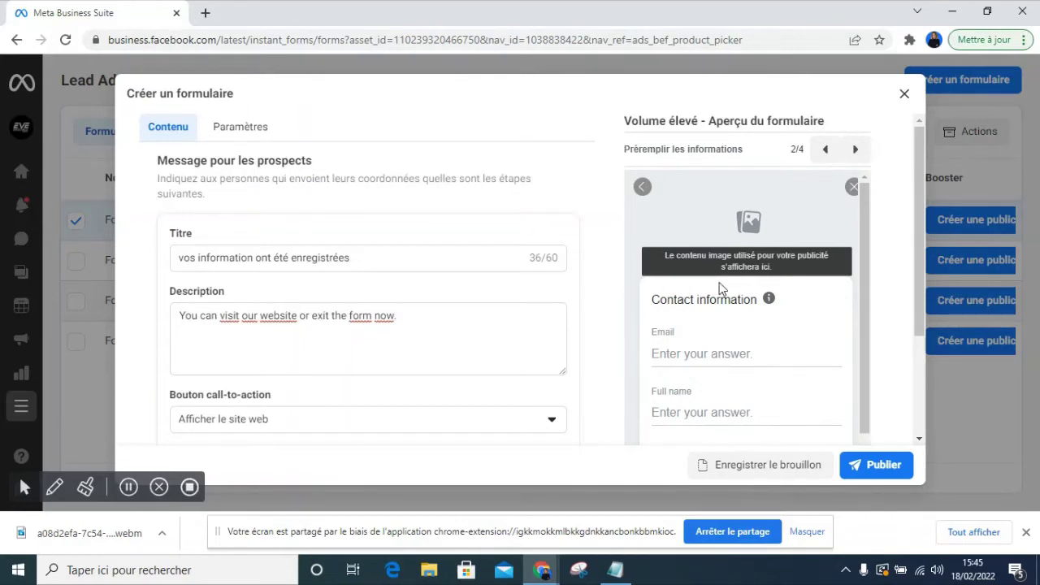
scroll(727, 279, "down", 3)
scroll(731, 268, "up", 3)
left_click(824, 154)
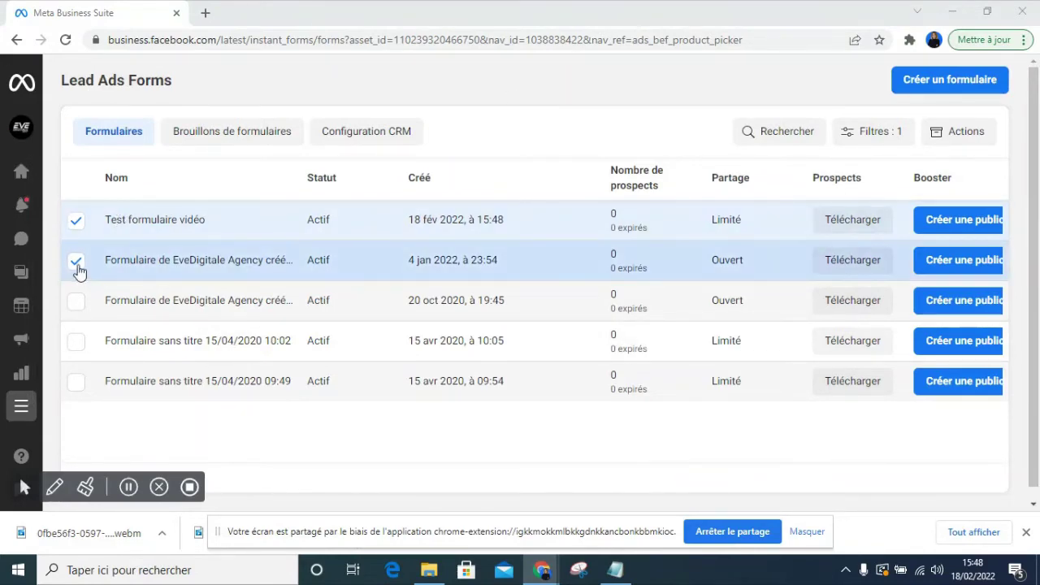
- Keep only "Test formulaire vidéo" selected in the forms list and review its details and preview before closing them
left_click(77, 264)
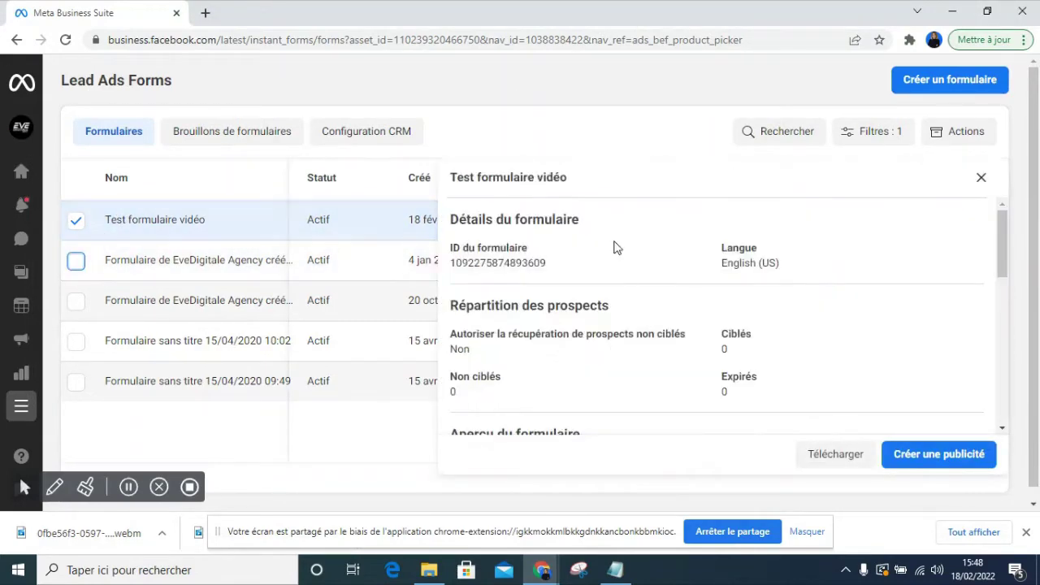
scroll(833, 280, "down", 6)
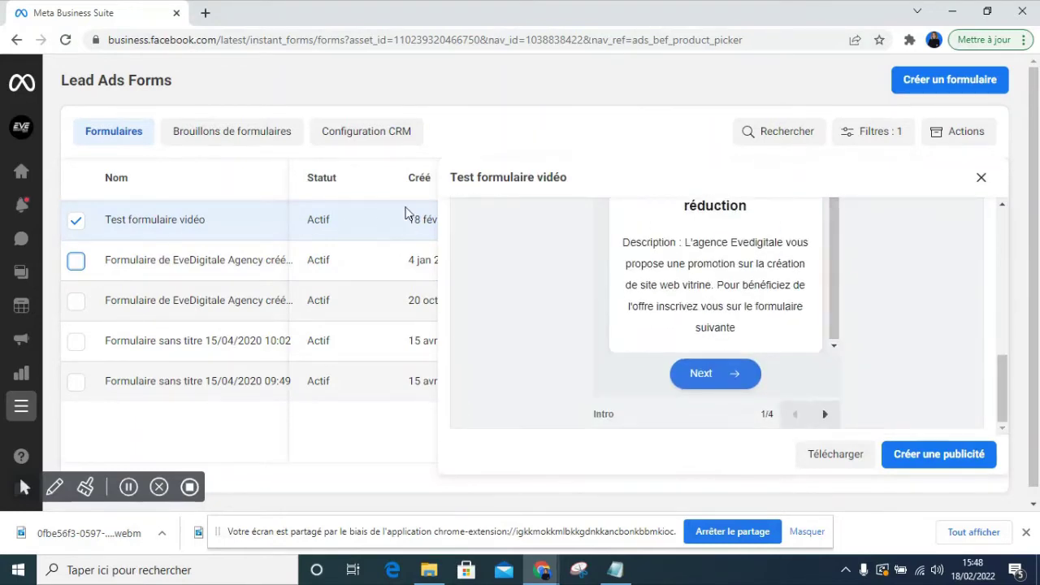
left_click(981, 177)
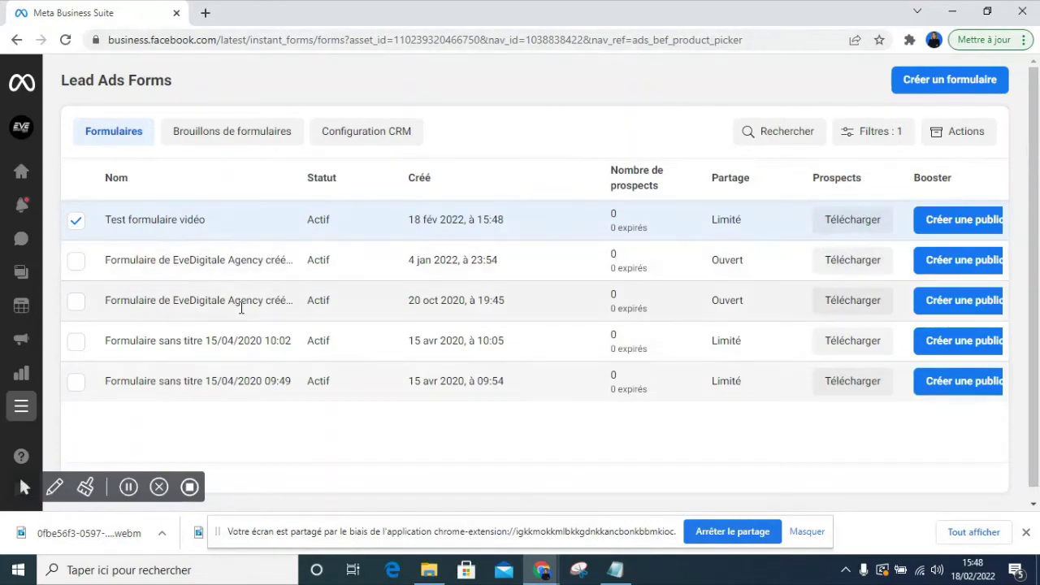
- Open Gestionnaire de publicités from the Business Suite tools and dismiss the notice about removed advanced targeting options
left_click(24, 406)
scroll(168, 235, "down", 10)
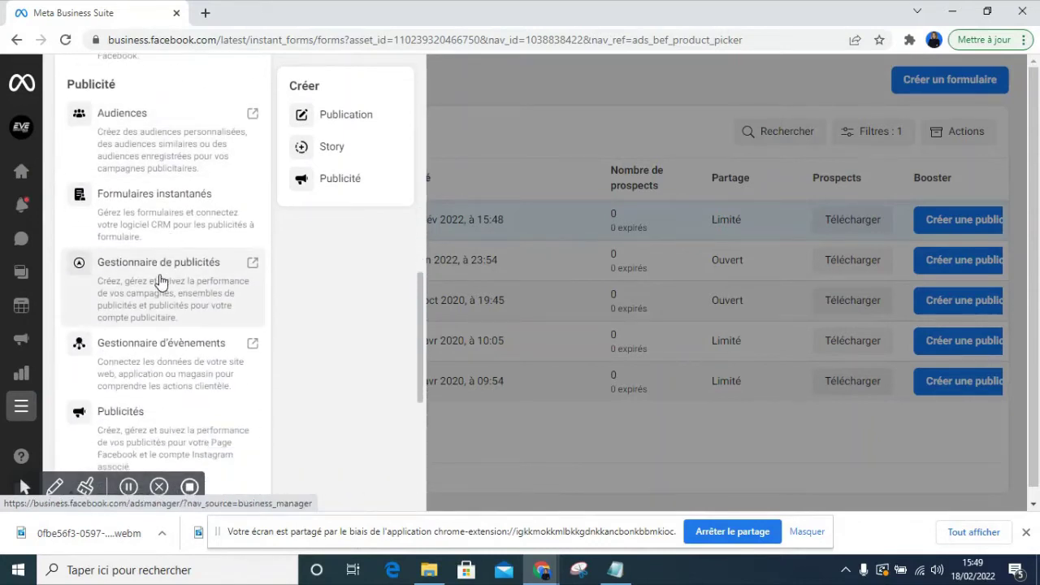
left_click(159, 276)
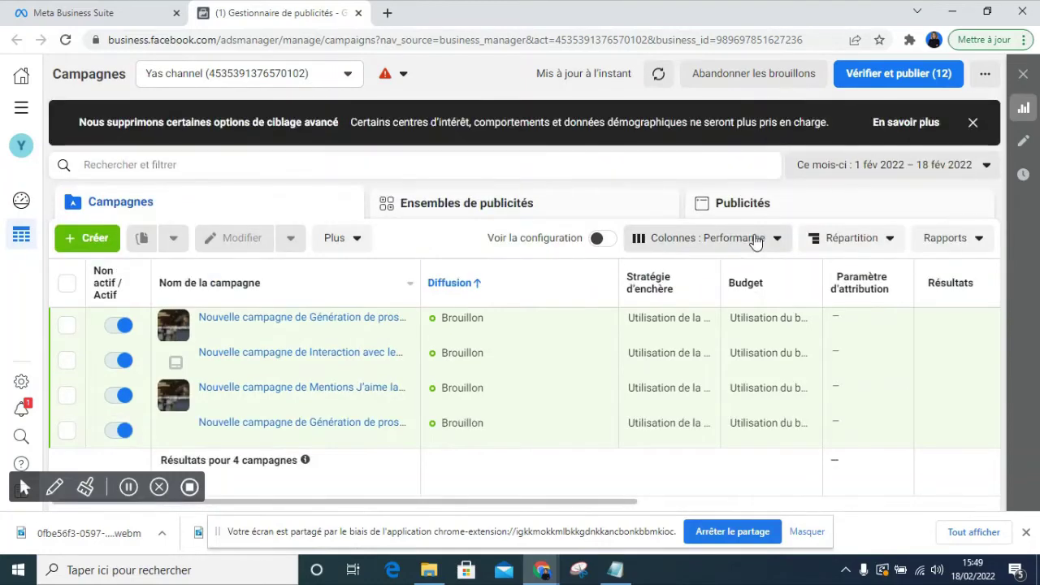
left_click(973, 122)
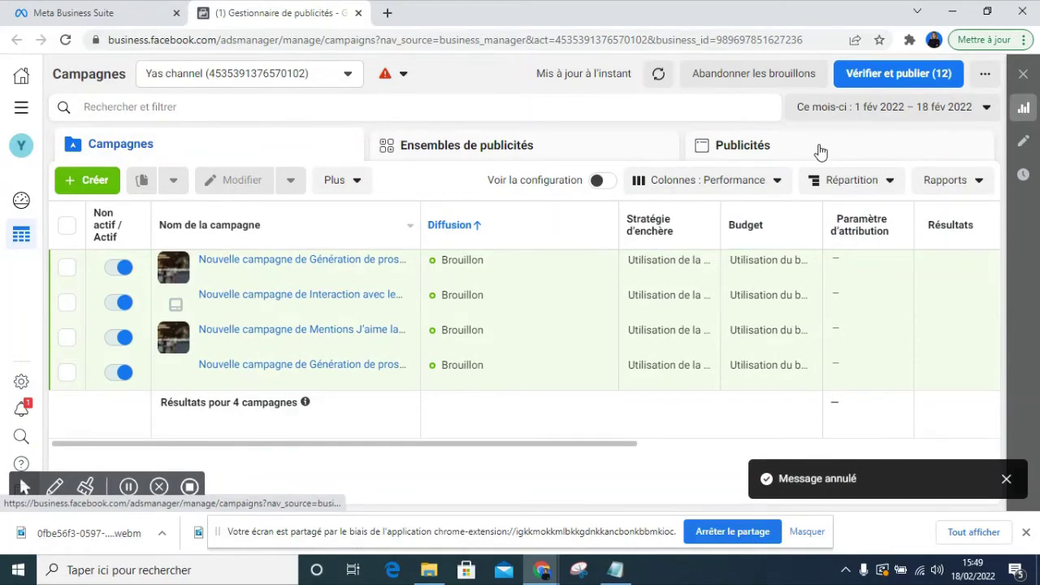
left_click(67, 10)
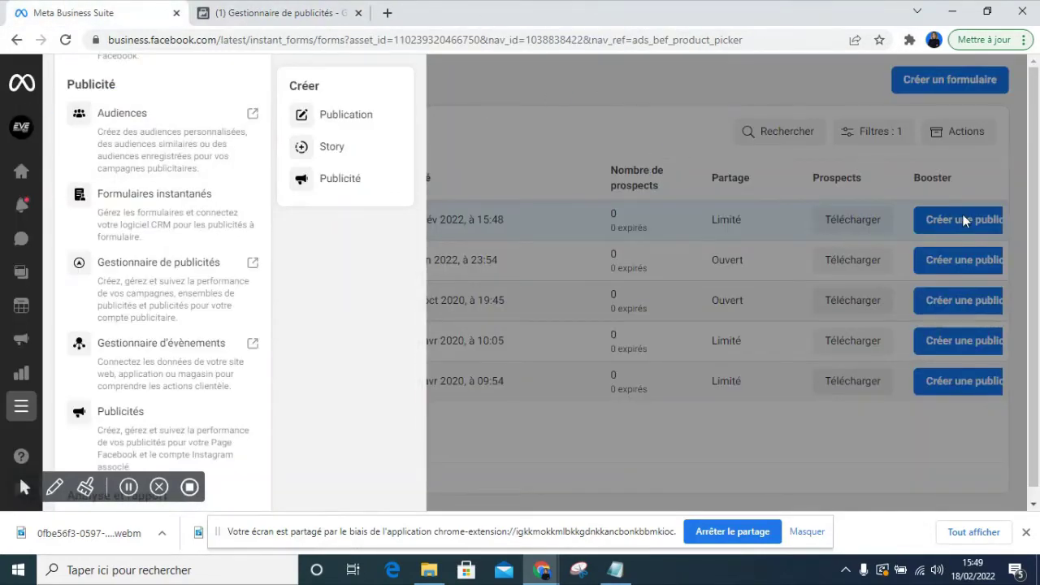
left_click(976, 174)
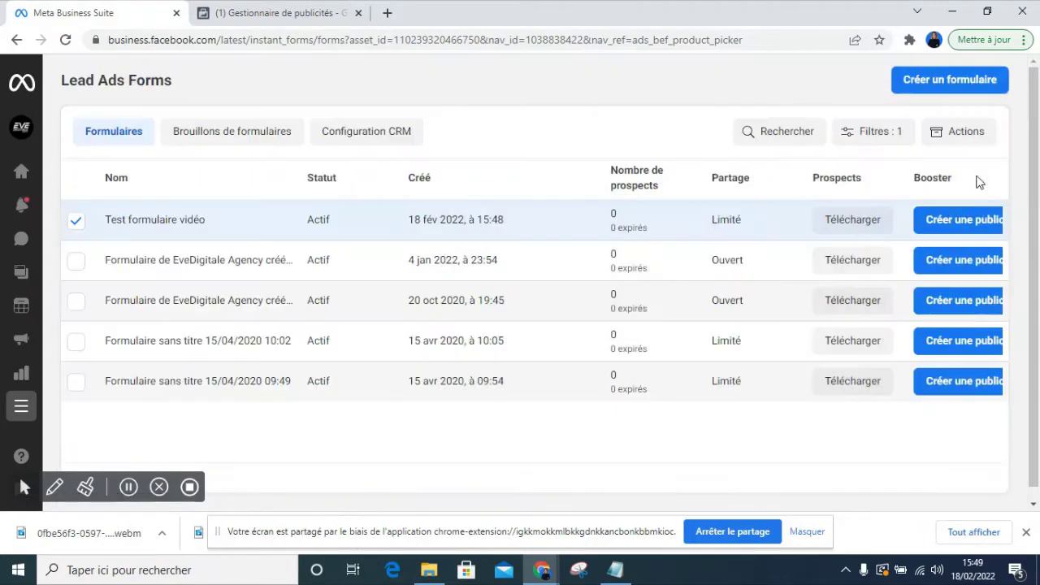
left_click(958, 221)
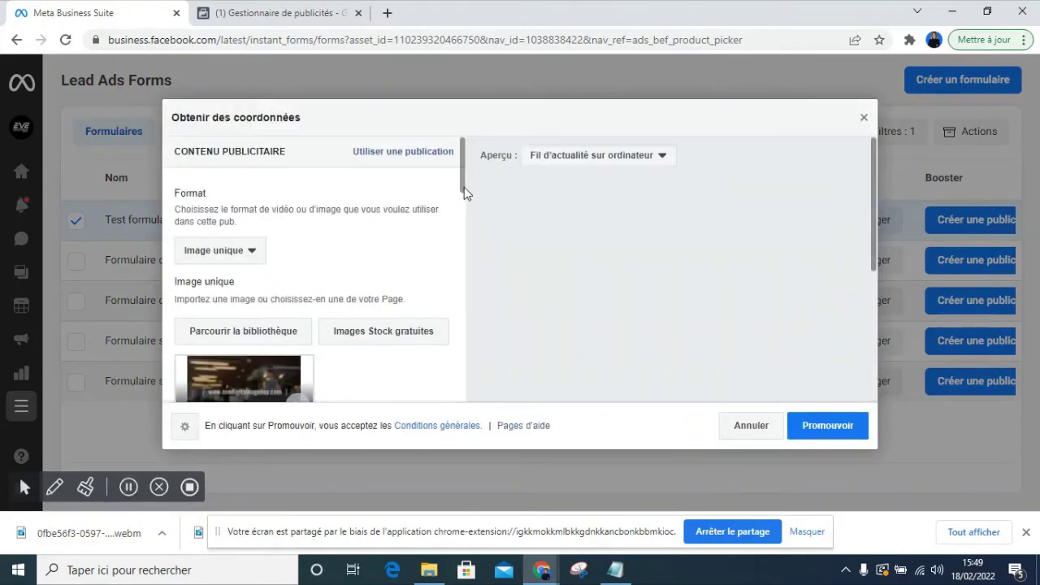
left_click_drag(464, 186, 441, 155)
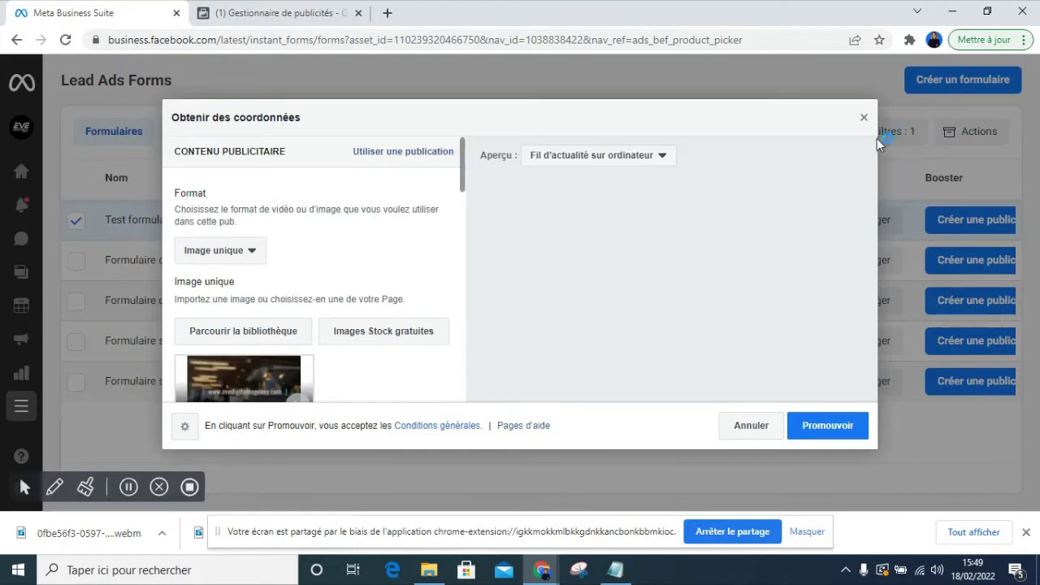
left_click(864, 117)
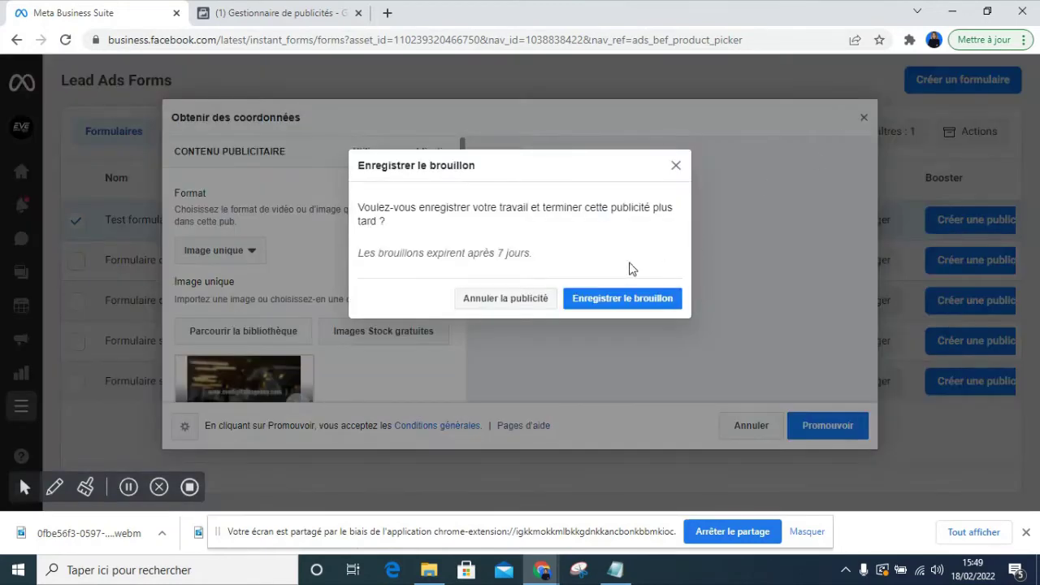
left_click(527, 298)
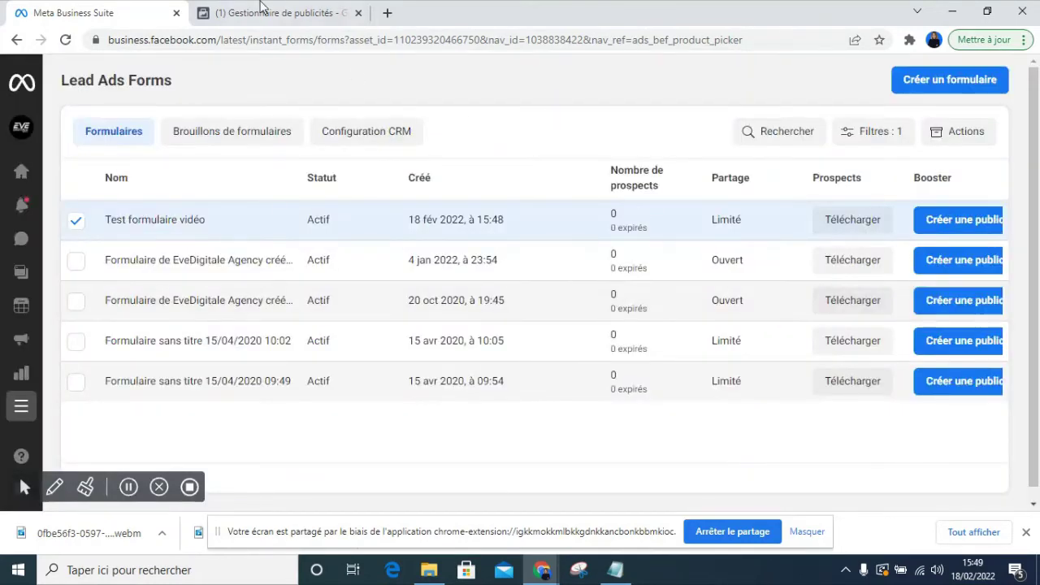
left_click(262, 10)
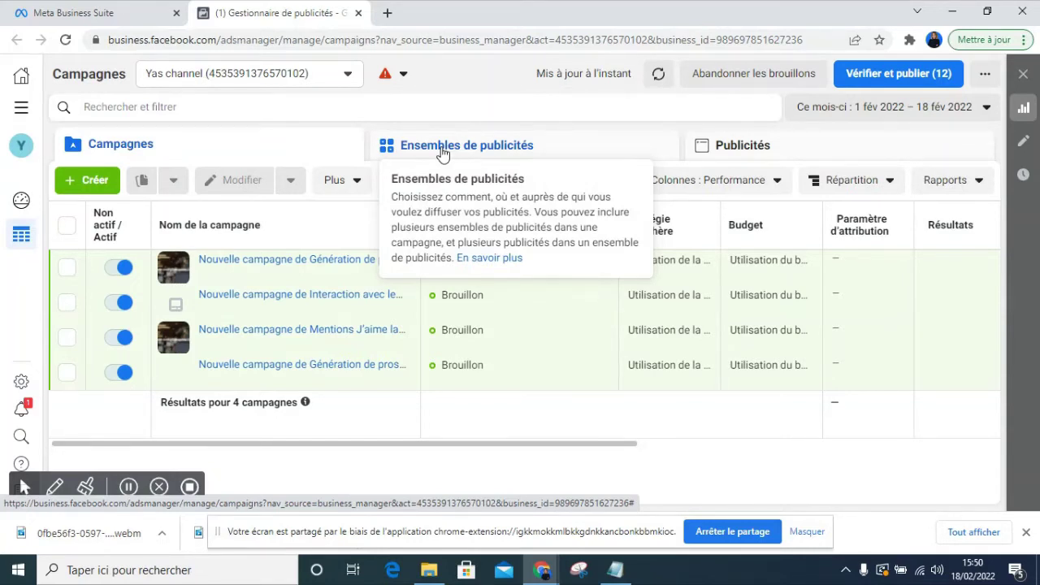
left_click(49, 15)
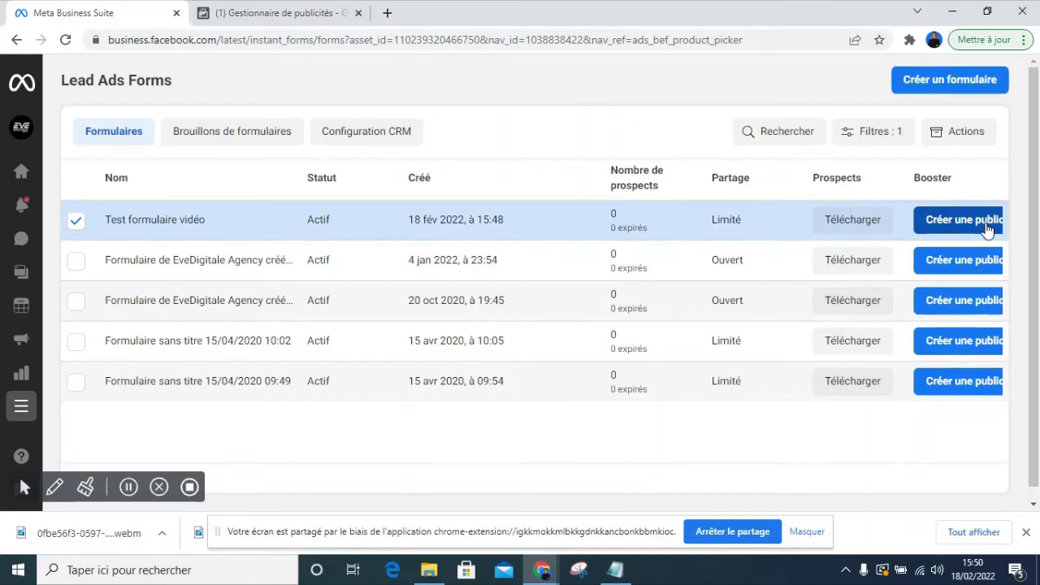
- Switch to Gestionnaire de publicités and create a new campaign with the "Génération de prospects" objective, skipping the optional campaign name
left_click(275, 13)
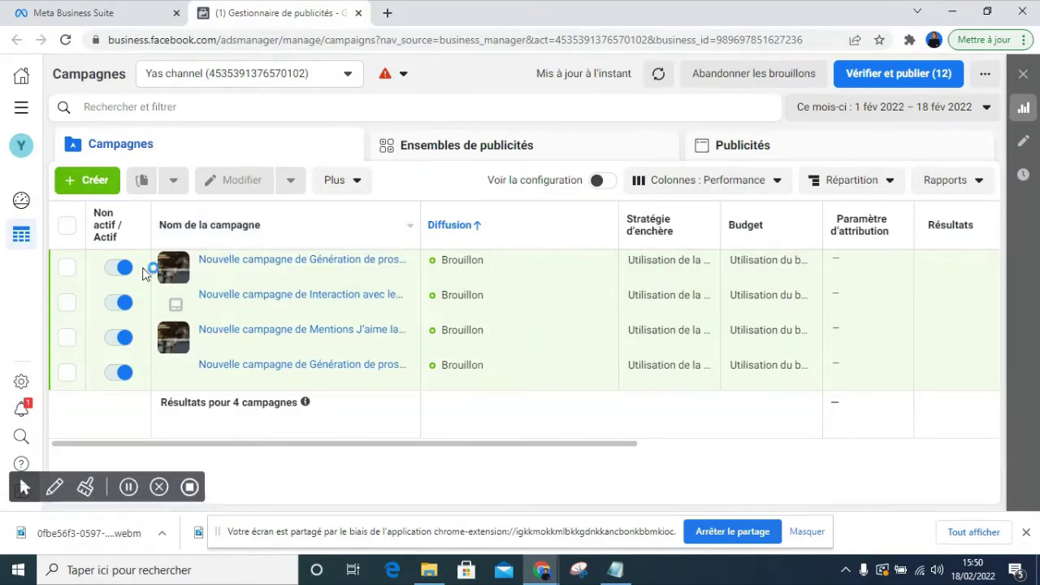
left_click(100, 186)
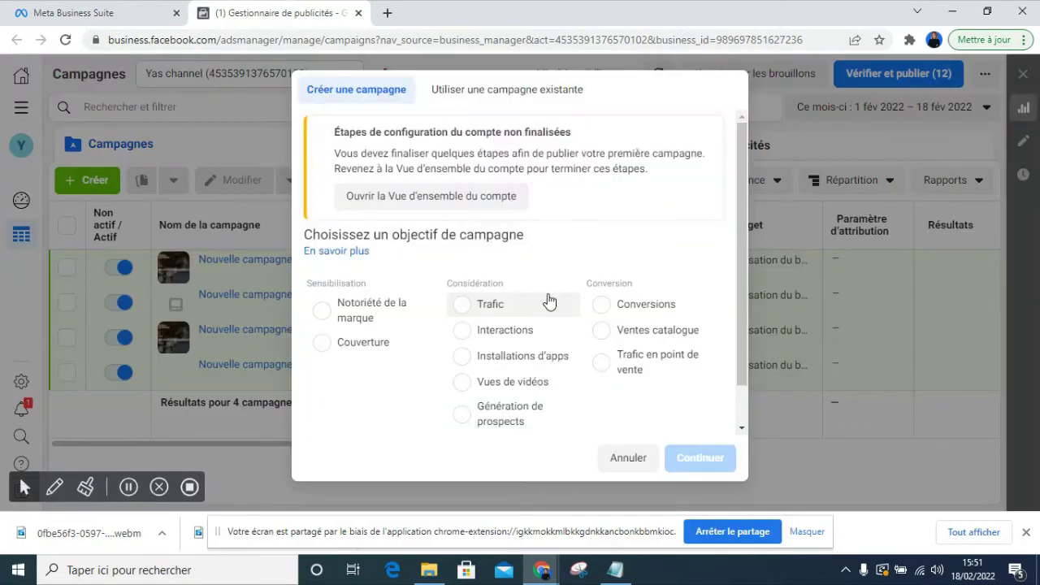
scroll(622, 246, "down", 1)
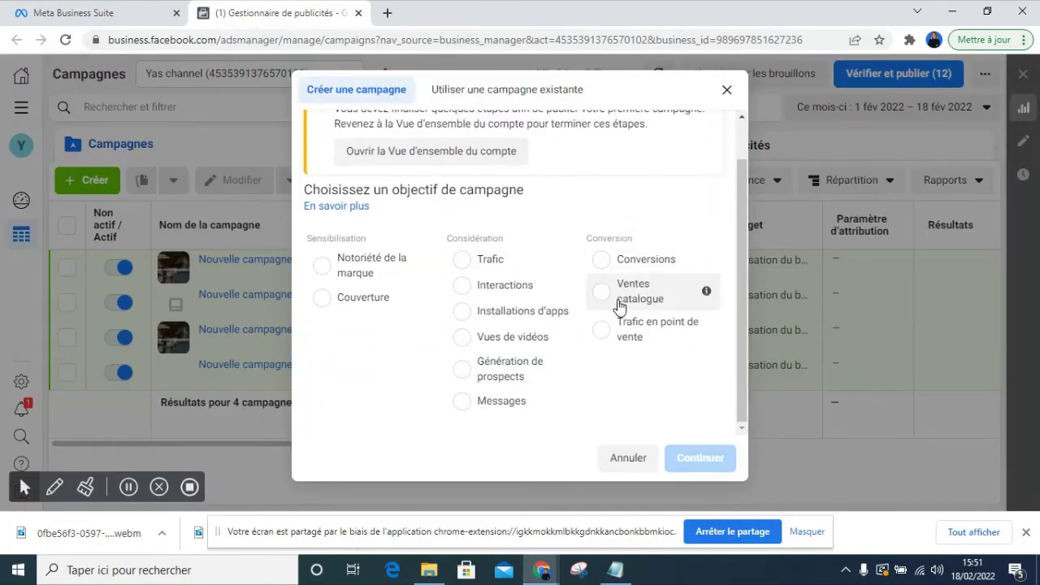
scroll(638, 280, "up", 1)
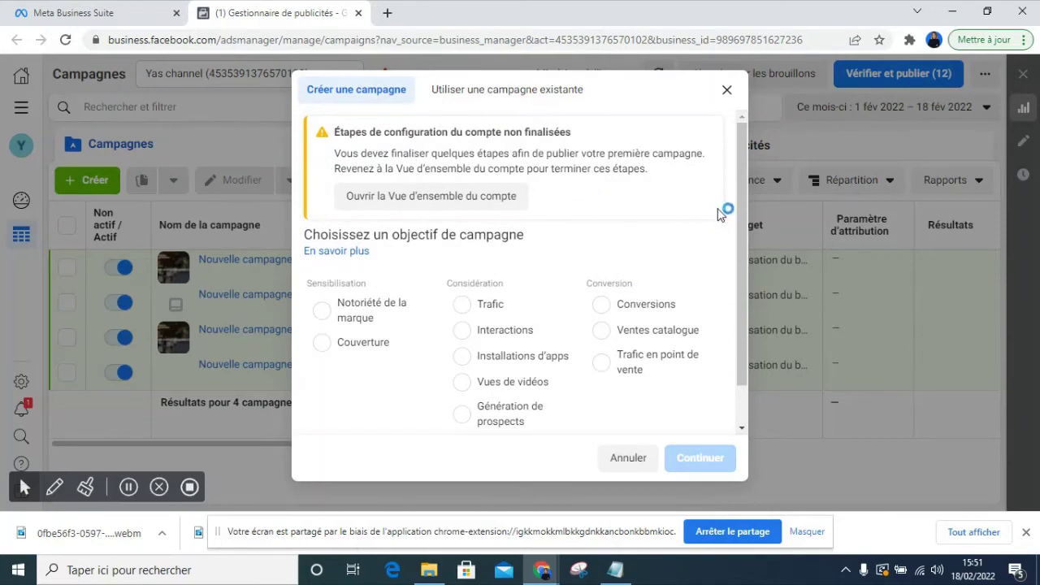
left_click_drag(742, 207, 735, 244)
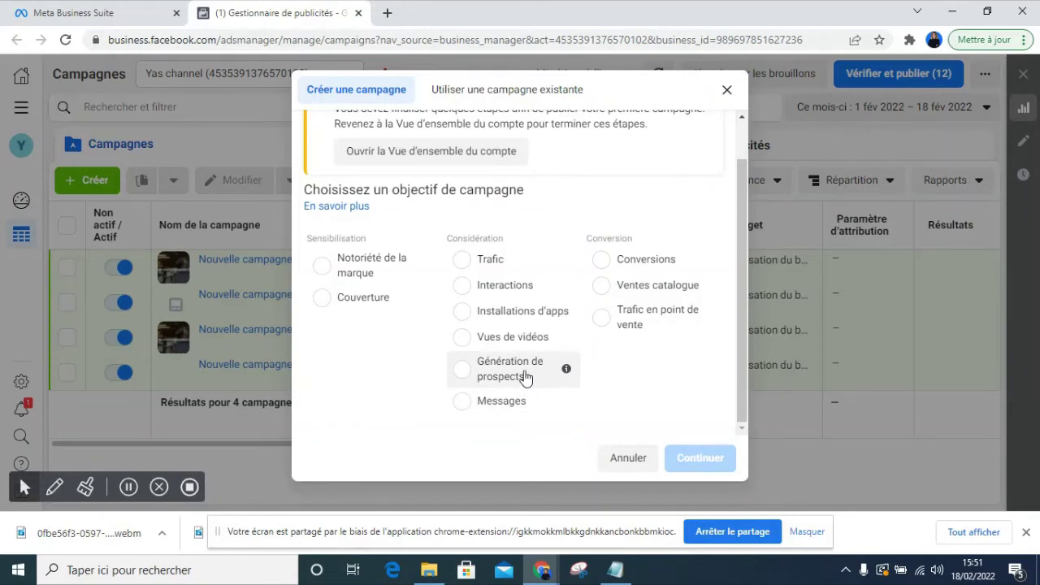
left_click(525, 380)
scroll(654, 231, "down", 2)
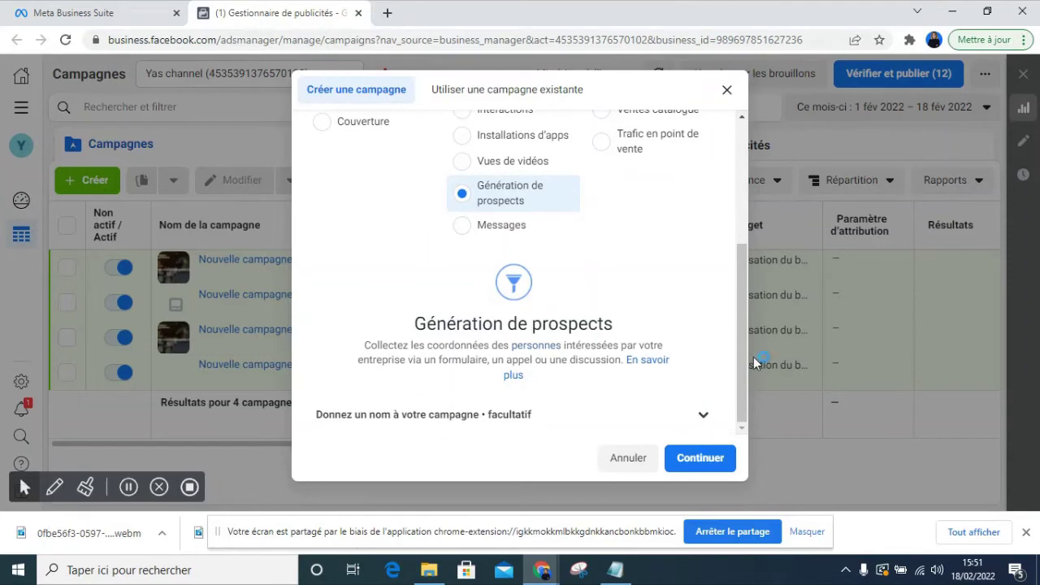
left_click(658, 416)
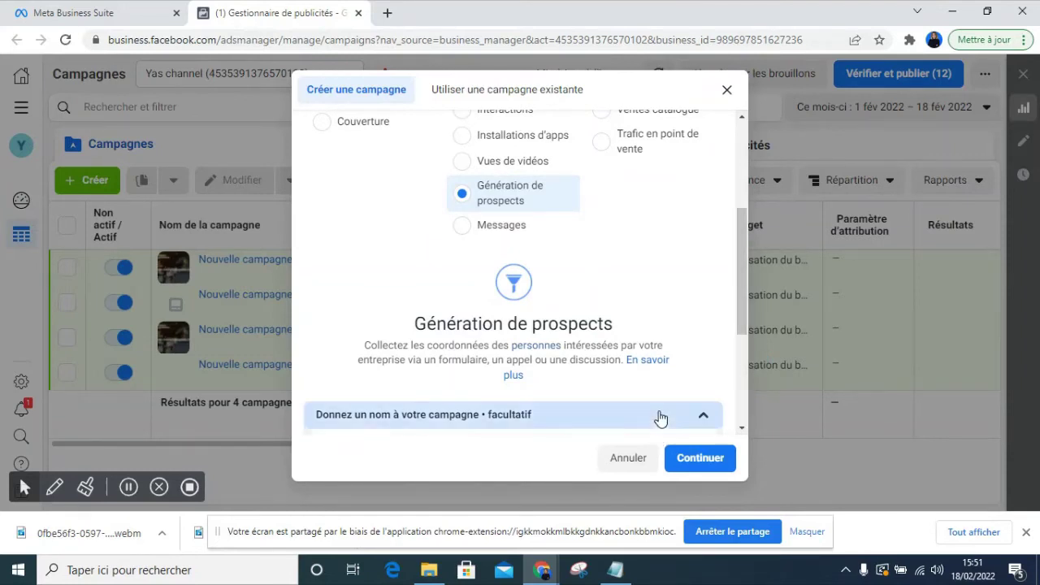
left_click(703, 415)
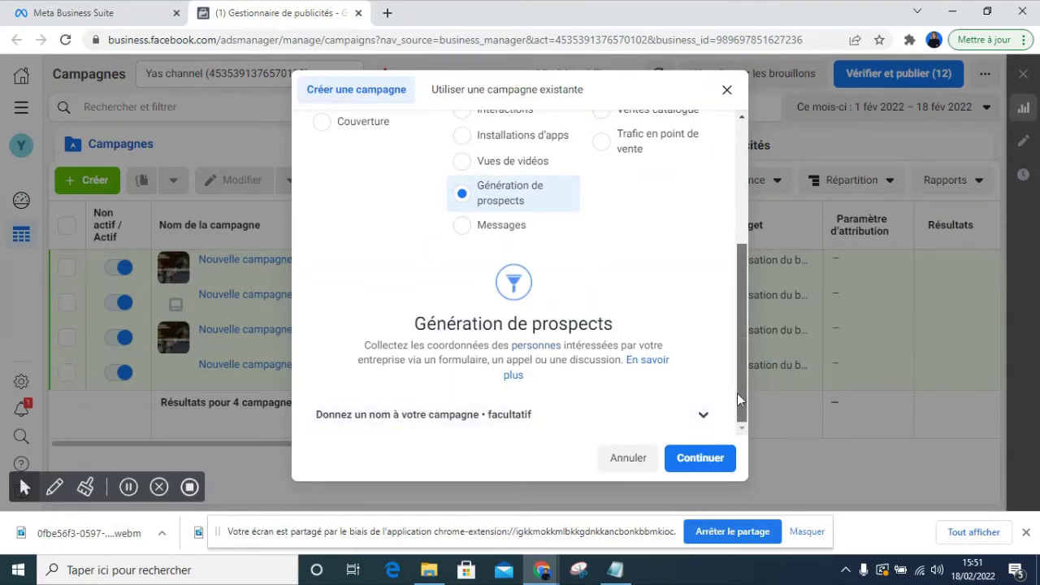
left_click(699, 458)
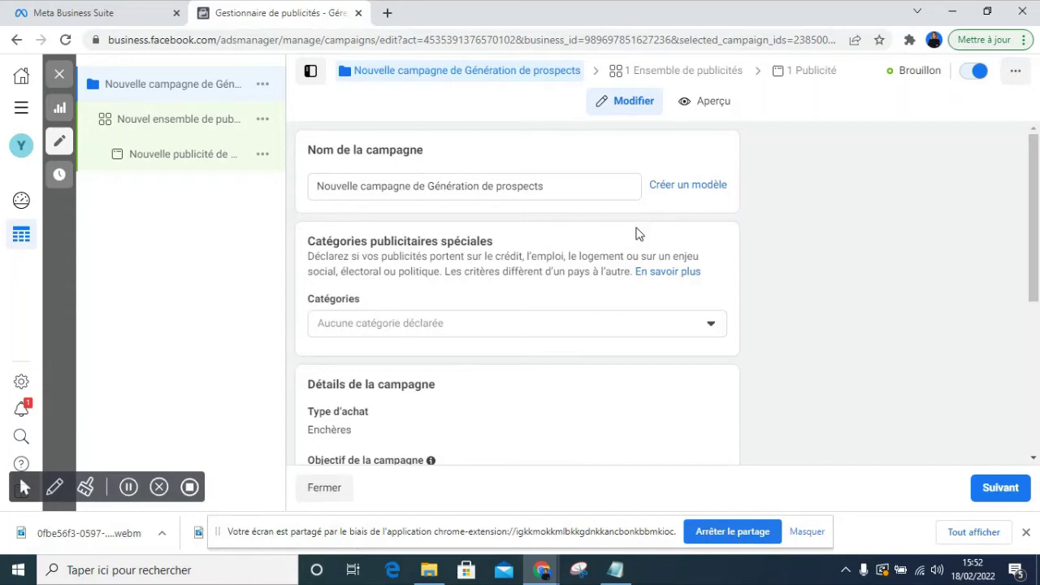
- Rename the campaign as "test"
left_click(560, 188)
key("ctrl+a")
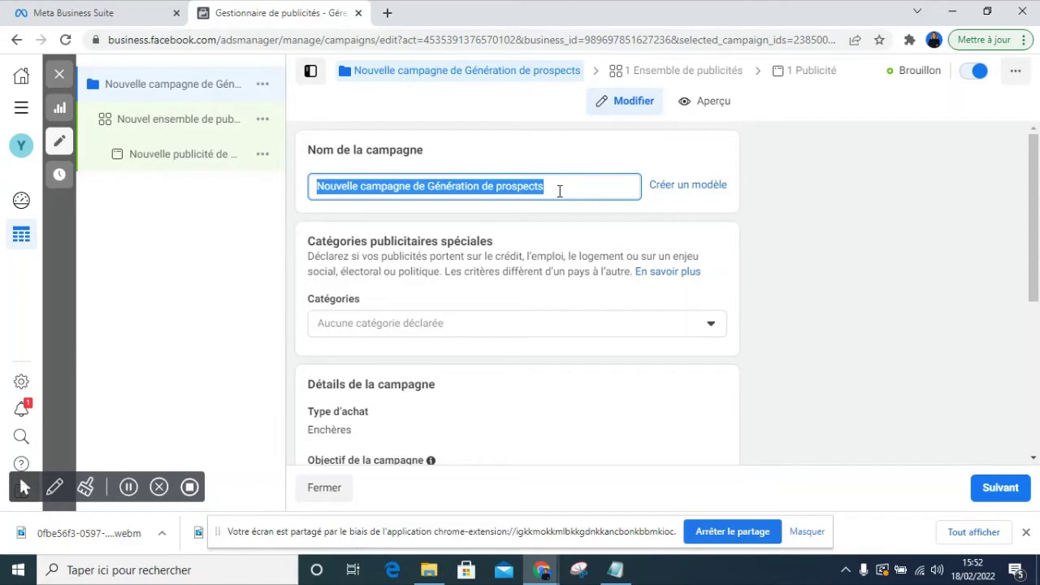
type("te")
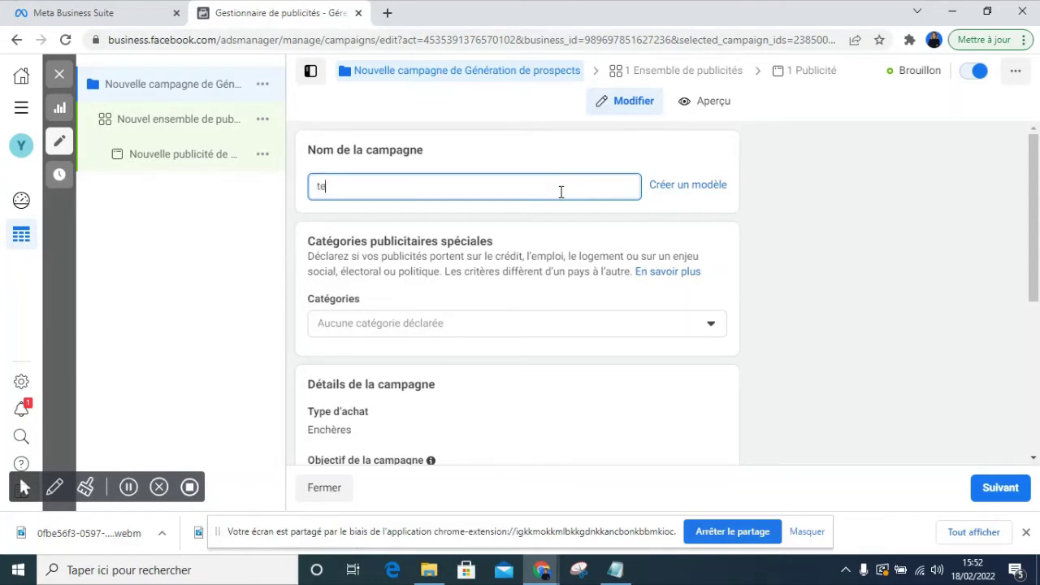
type("st")
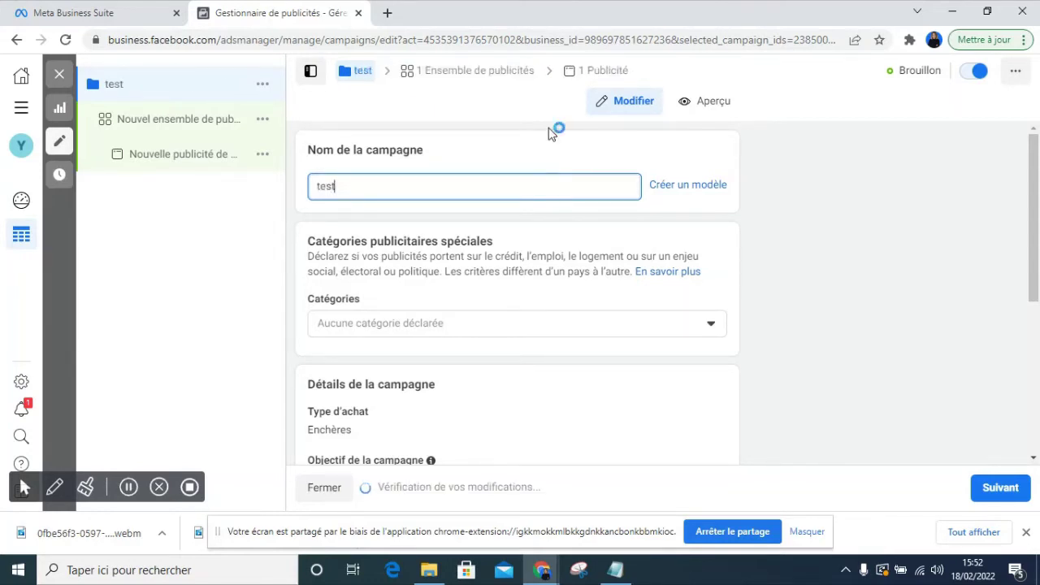
- Review the remaining campaign settings, leave them at their defaults, and continue to the ad set level
scroll(557, 138, "down", 2)
scroll(558, 142, "down", 1)
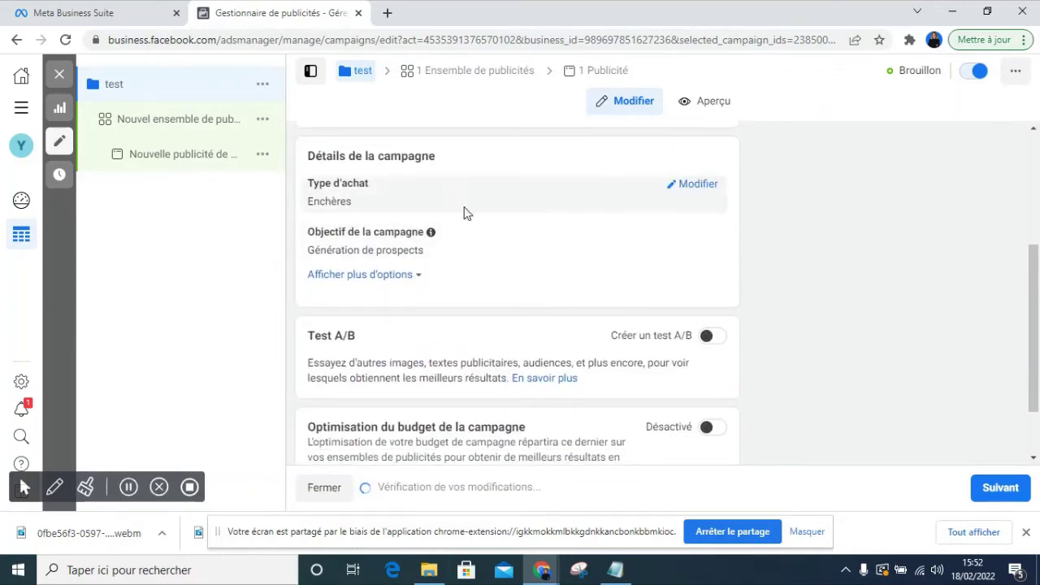
scroll(528, 244, "down", 1)
scroll(534, 244, "up", 4)
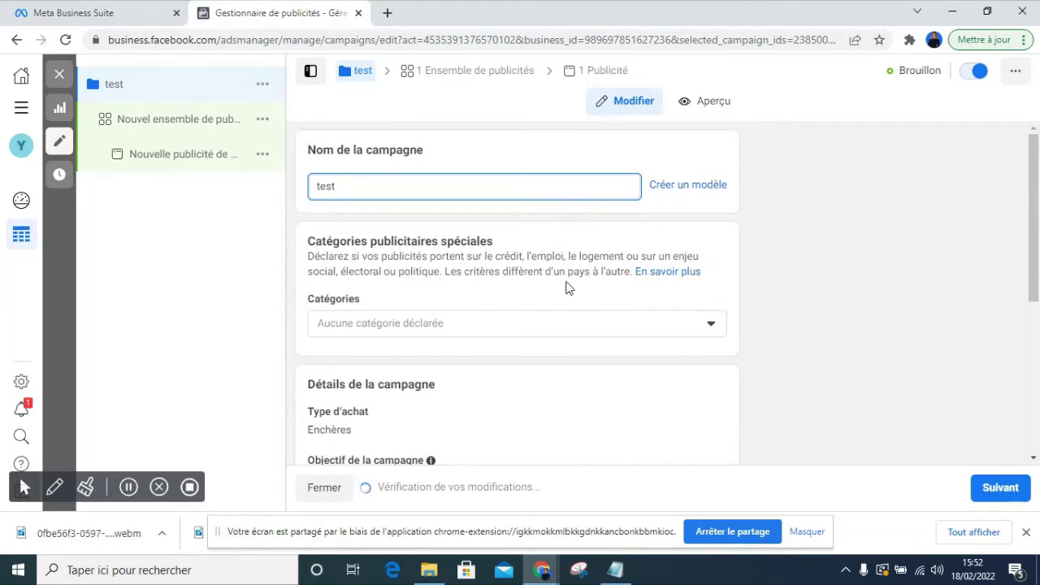
scroll(566, 290, "down", 4)
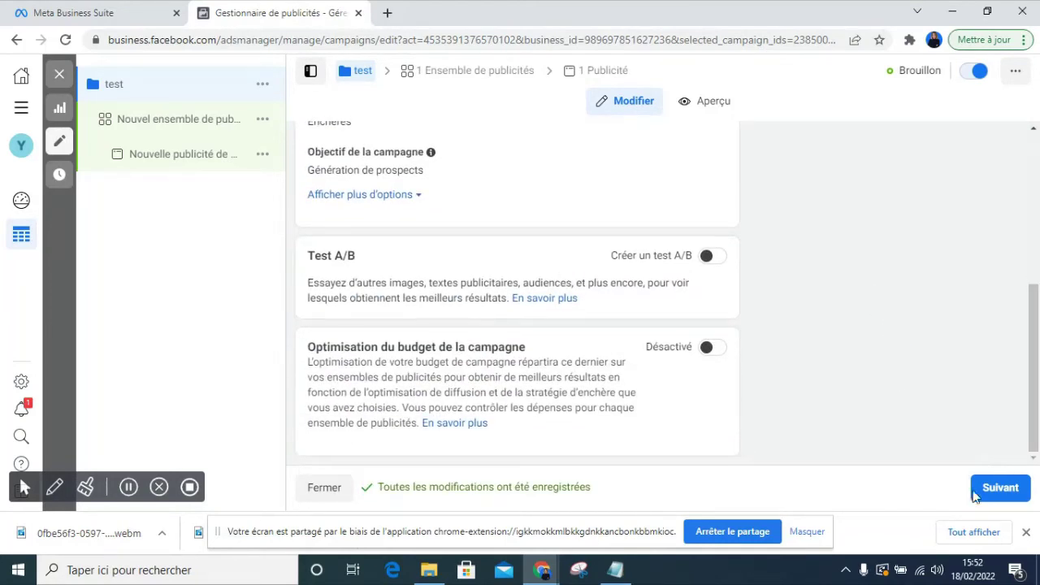
left_click(1002, 490)
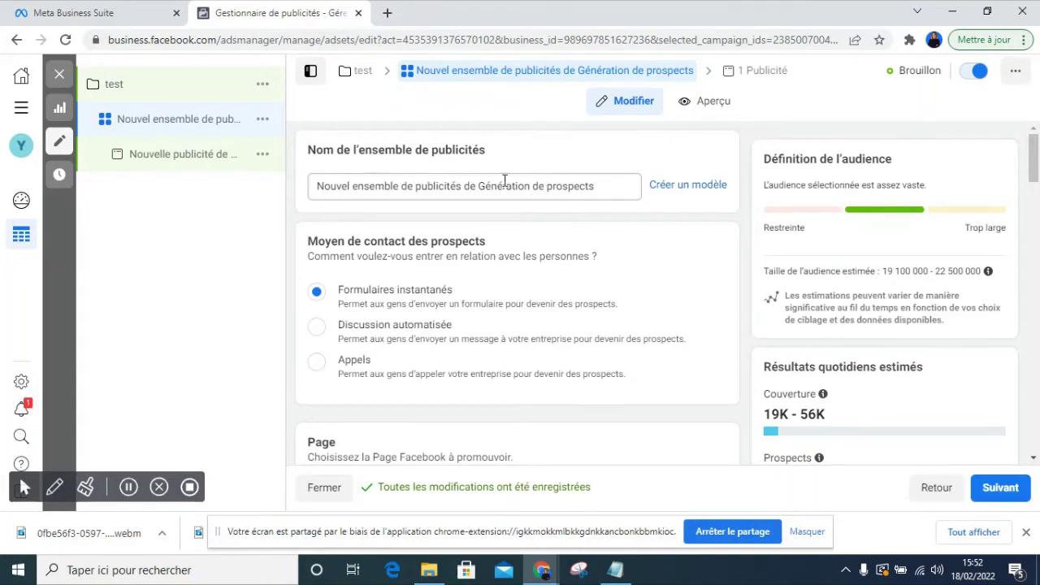
- Rename the ad set as "Génération de prospects test"
left_click_drag(476, 186, 279, 195)
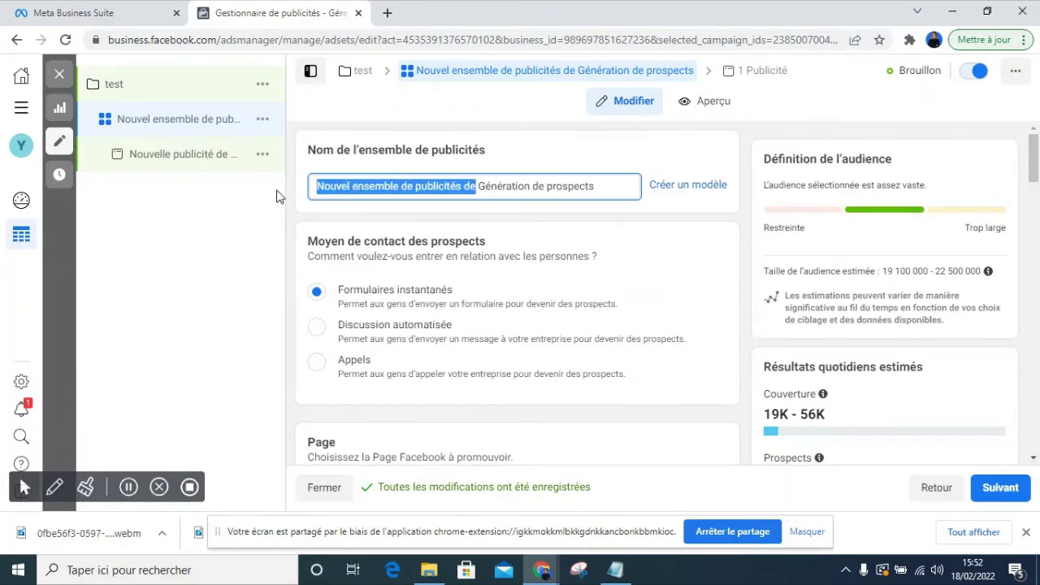
key("BackSpace")
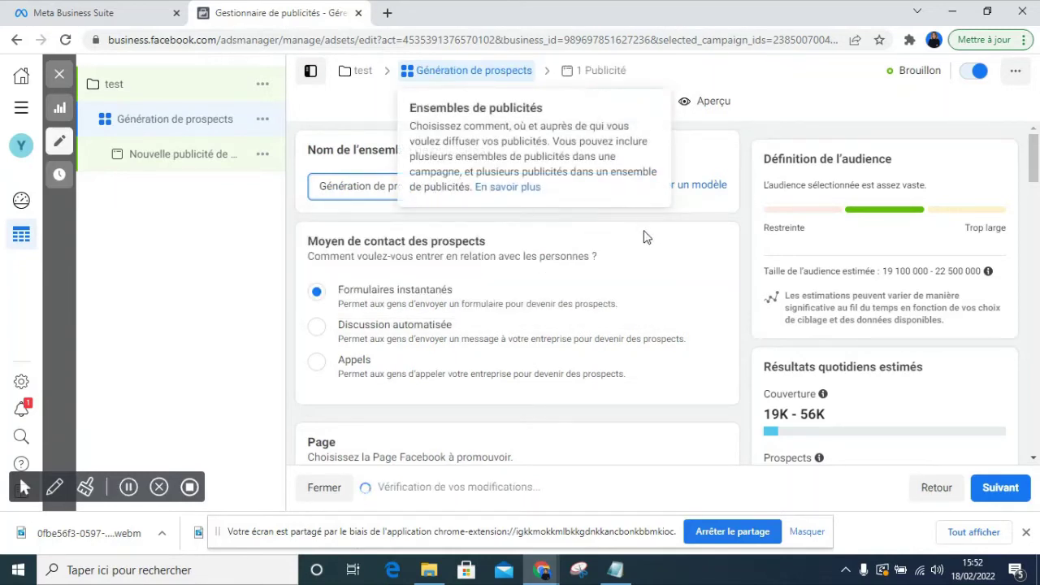
type("test")
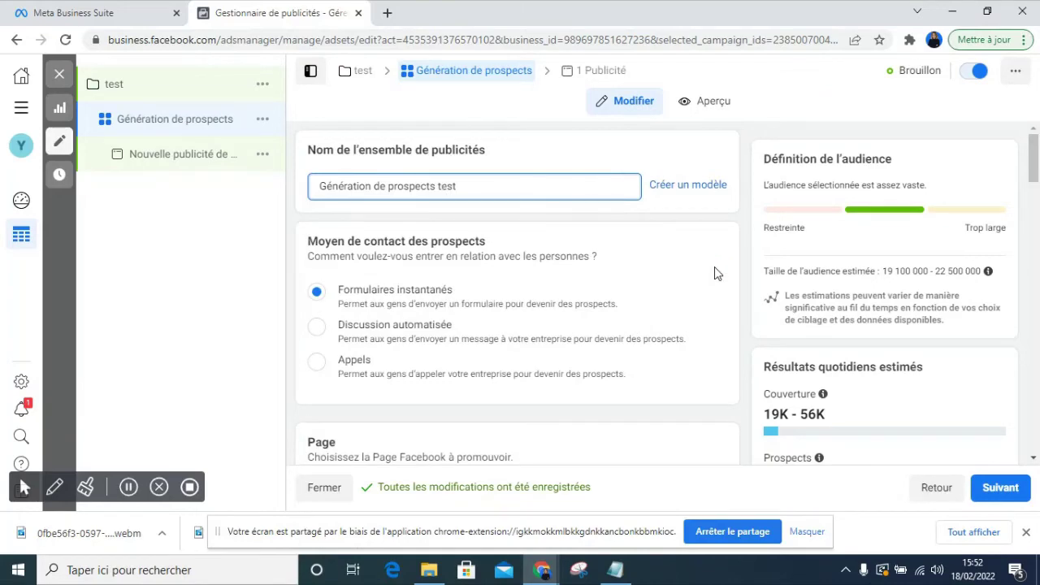
scroll(715, 274, "down", 3)
scroll(593, 238, "up", 3)
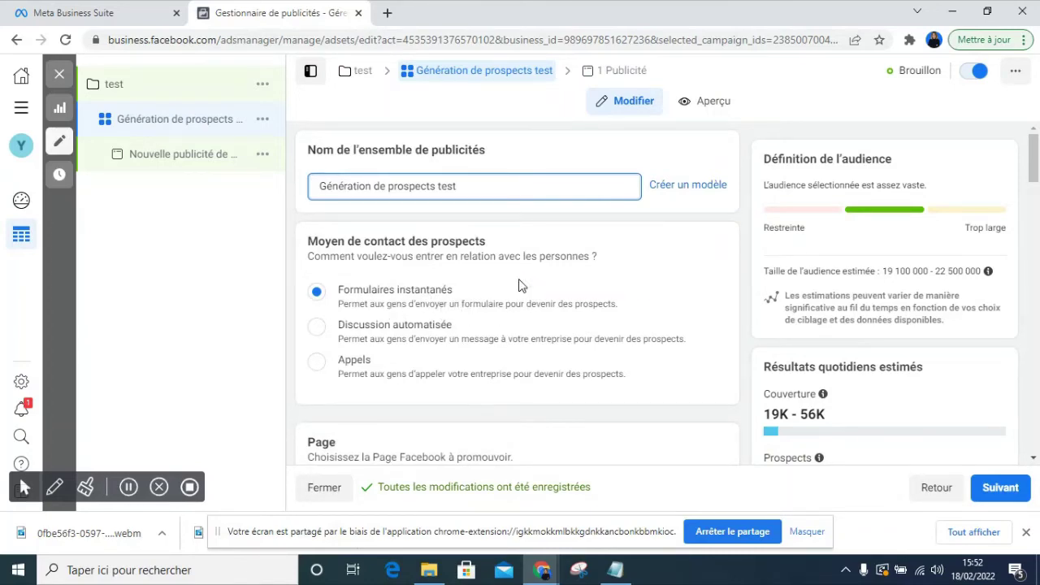
- Keep EveDigitale Agency as the Facebook Page to promote and dismiss the notice about the accepted form ad terms
scroll(521, 285, "down", 4)
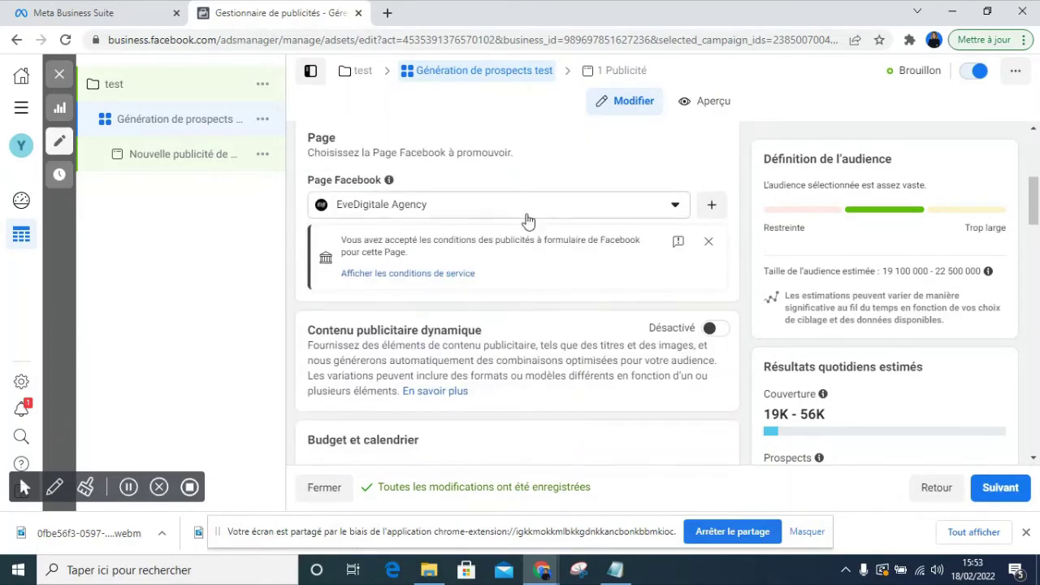
left_click(533, 220)
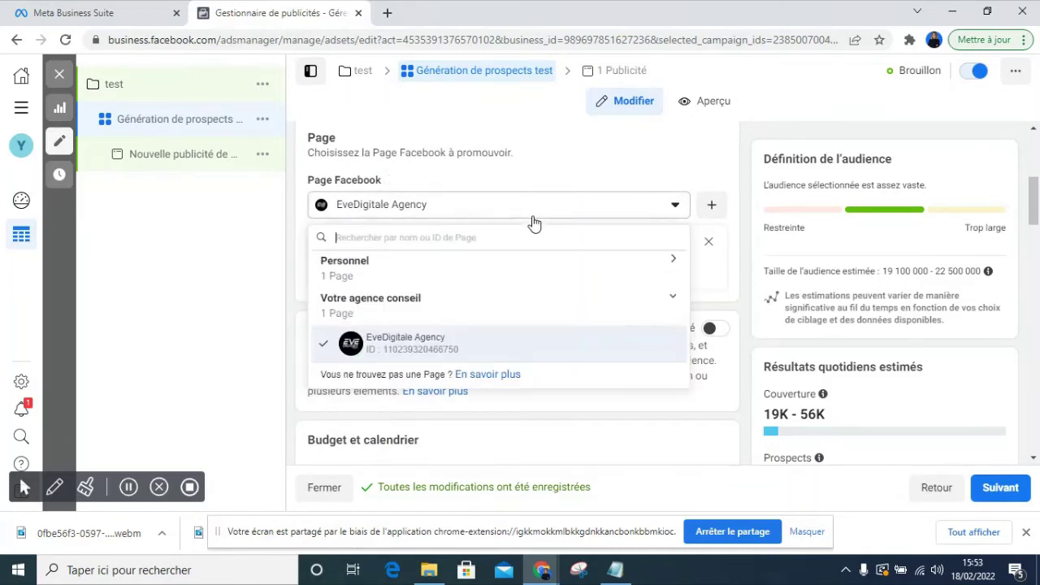
left_click(614, 351)
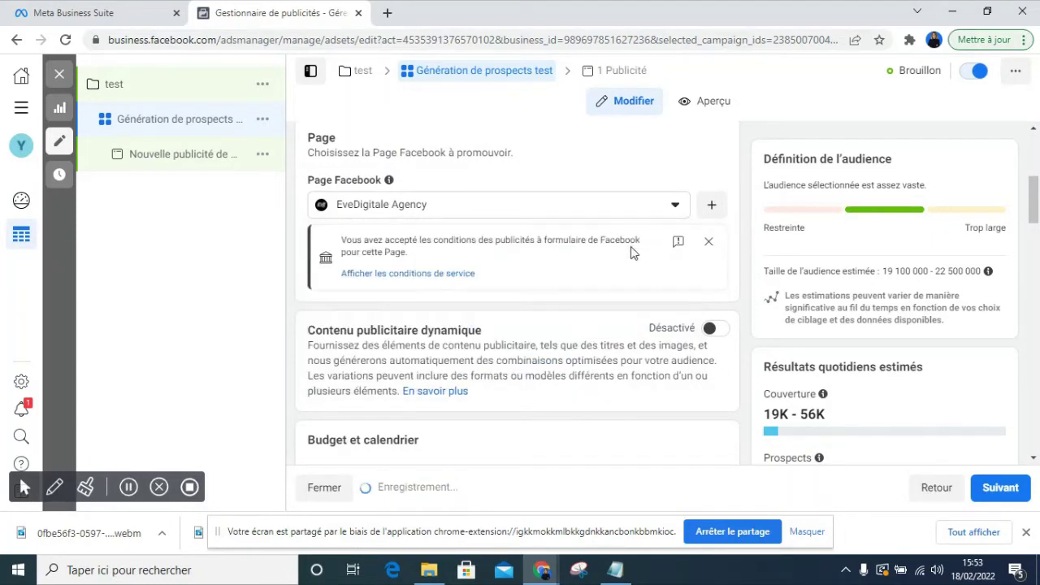
left_click(710, 243)
- Set the ad set's daily budget to 50,00 $ and its start date to 19/2/2022
scroll(676, 295, "down", 5)
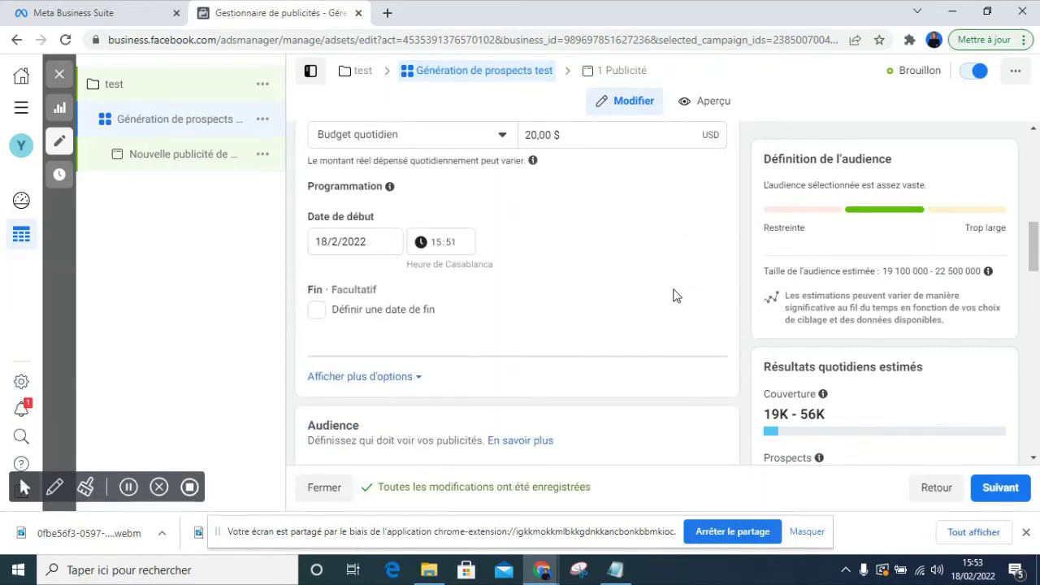
scroll(674, 294, "up", 1)
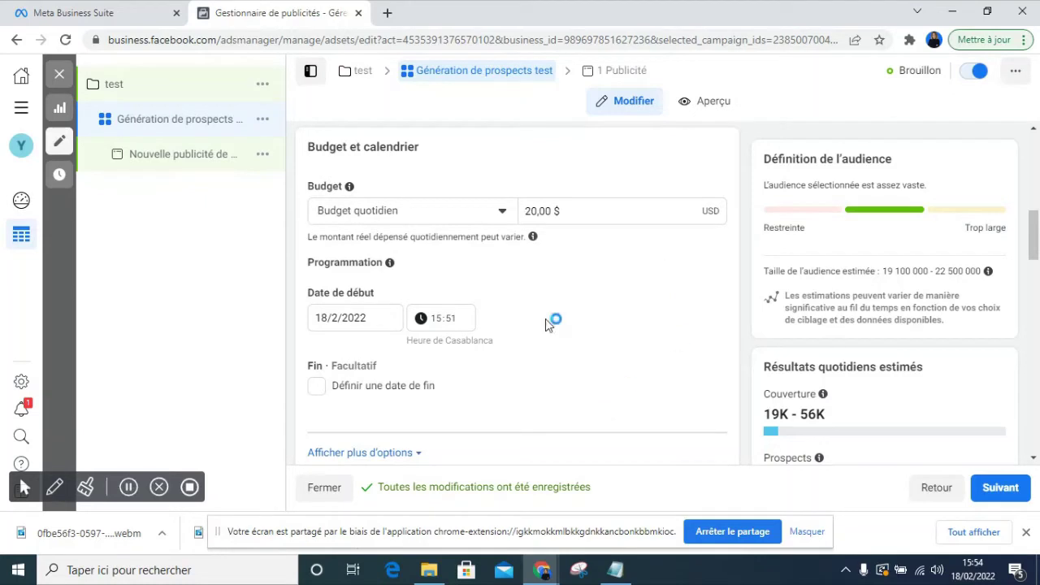
left_click(531, 212)
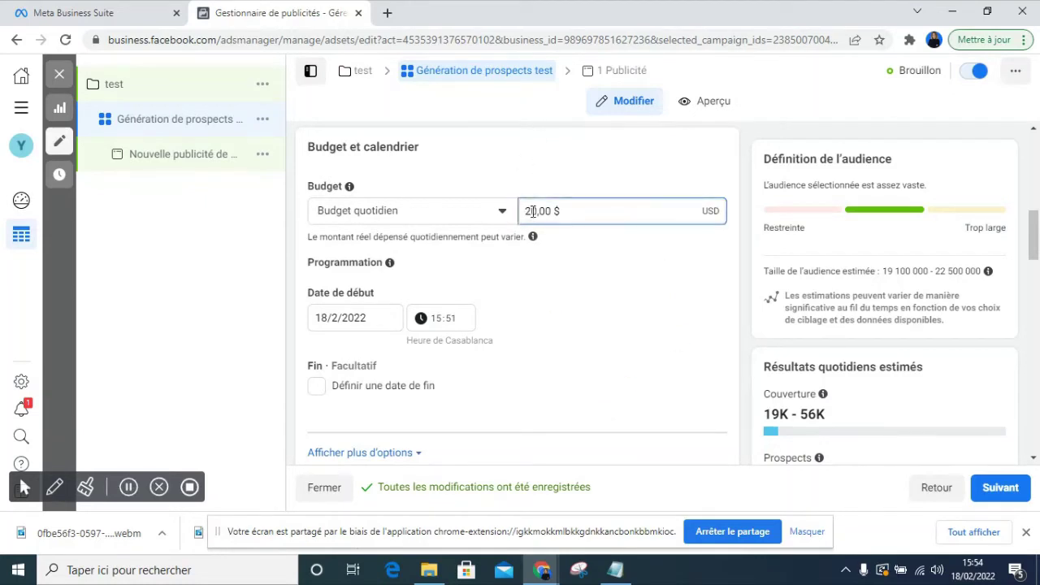
key("BackSpace")
type("5")
left_click(638, 255)
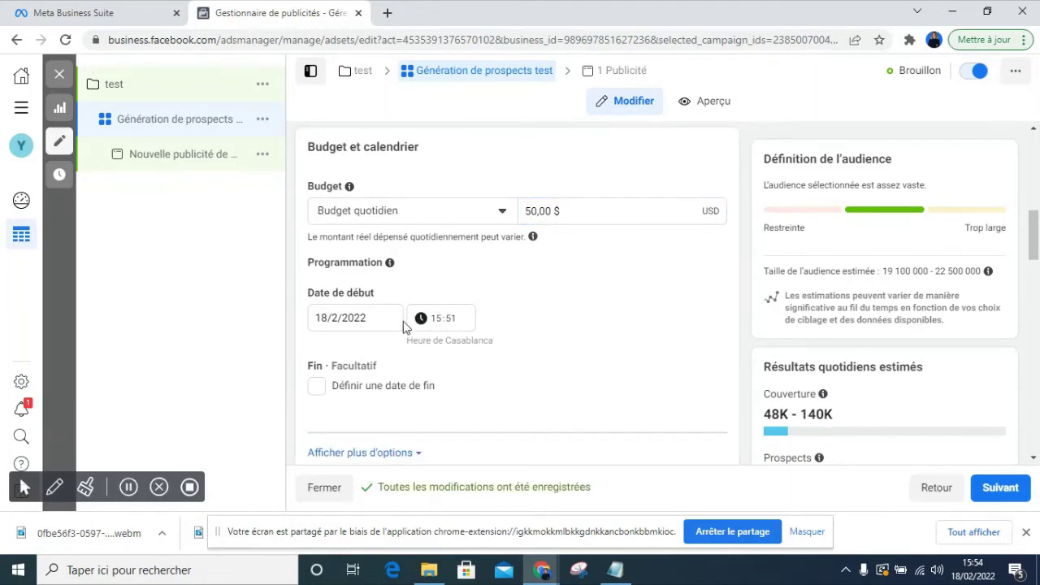
left_click(367, 318)
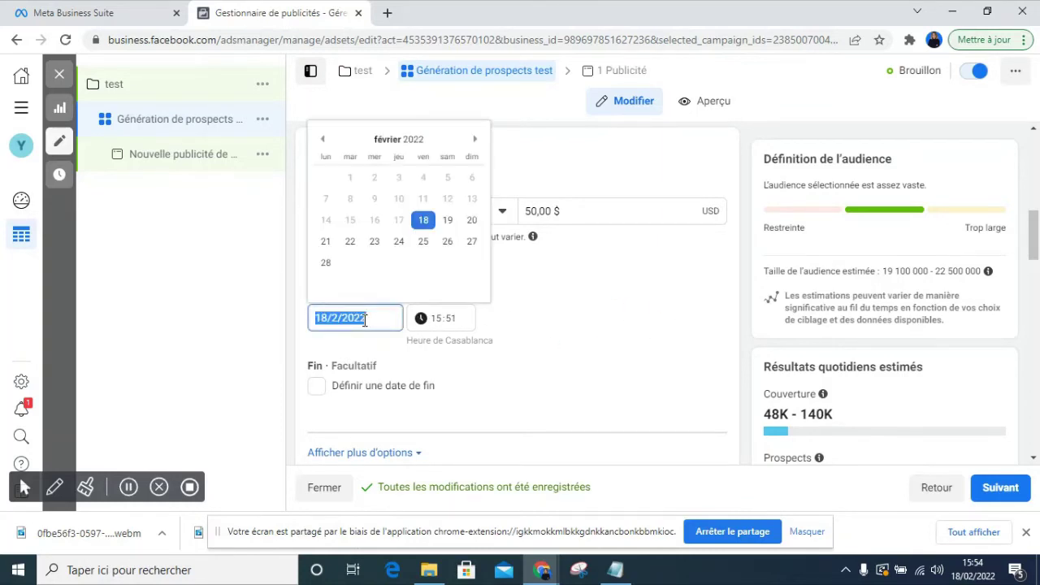
left_click(446, 220)
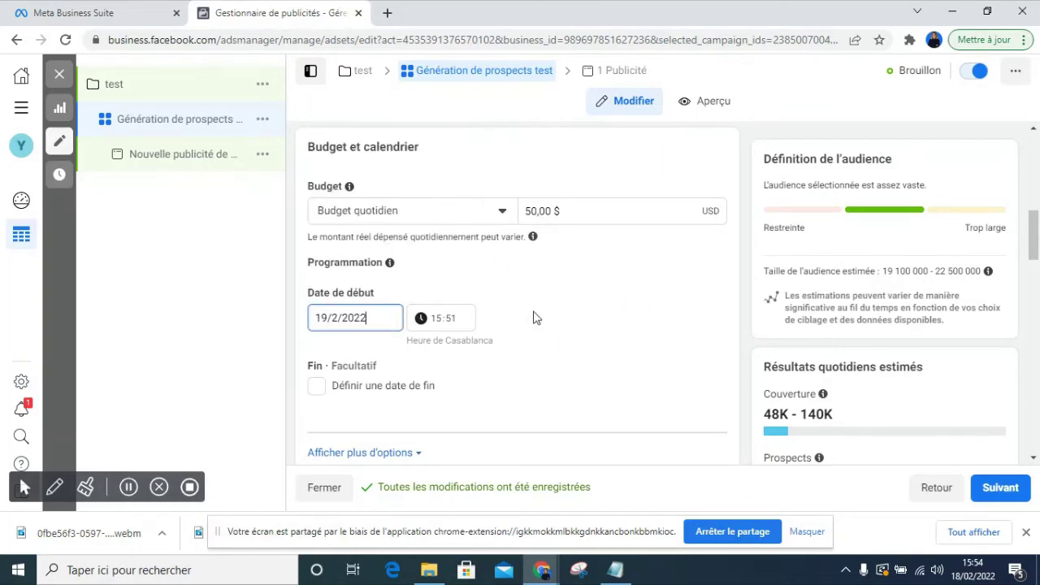
- Review the audience, placement and optimisation sections together with the estimated daily reach and prospects
scroll(630, 347, "down", 3)
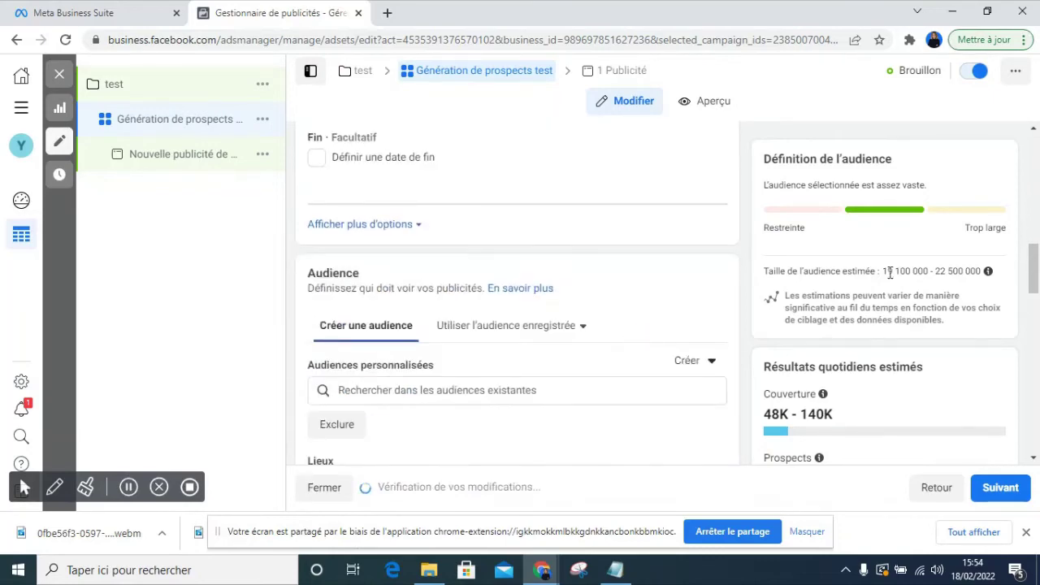
scroll(1034, 299, "down", 10)
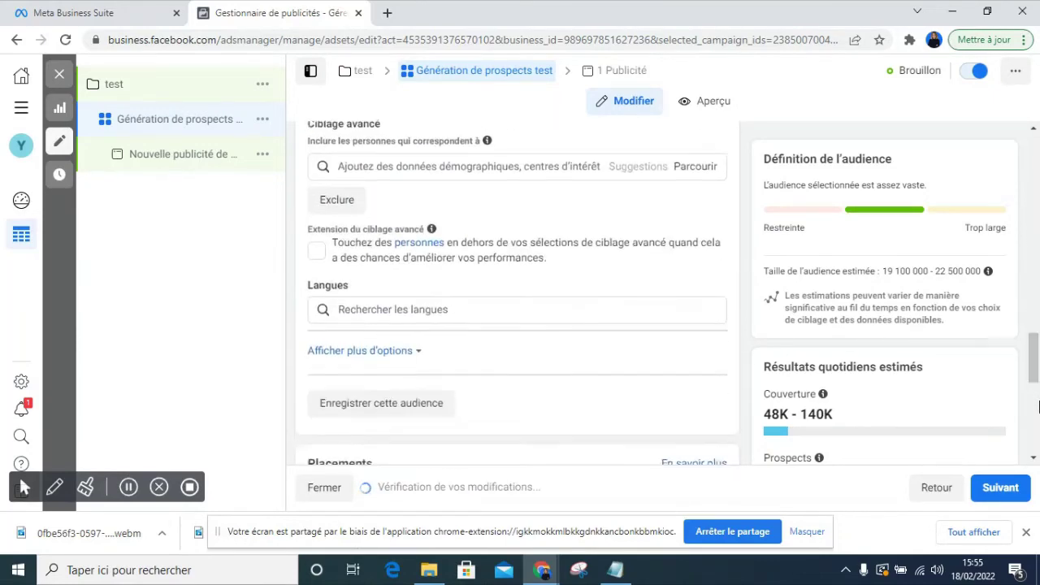
scroll(886, 372, "down", 2)
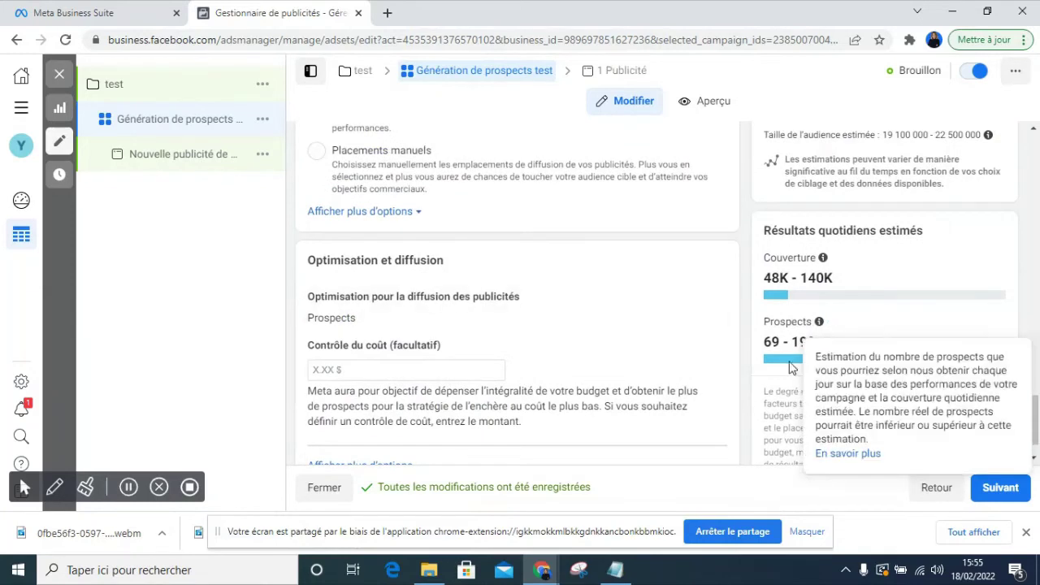
mouse_move(638, 302)
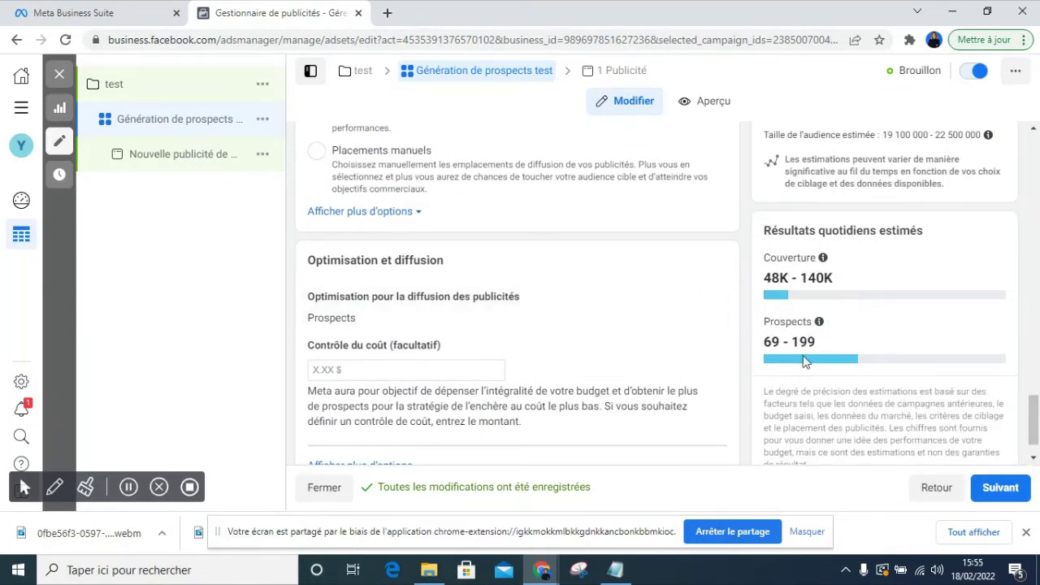
- Switch the ad set to Placements manuels and toggle the Fil Instagram placement off and back on
left_click_drag(1032, 422, 1032, 396)
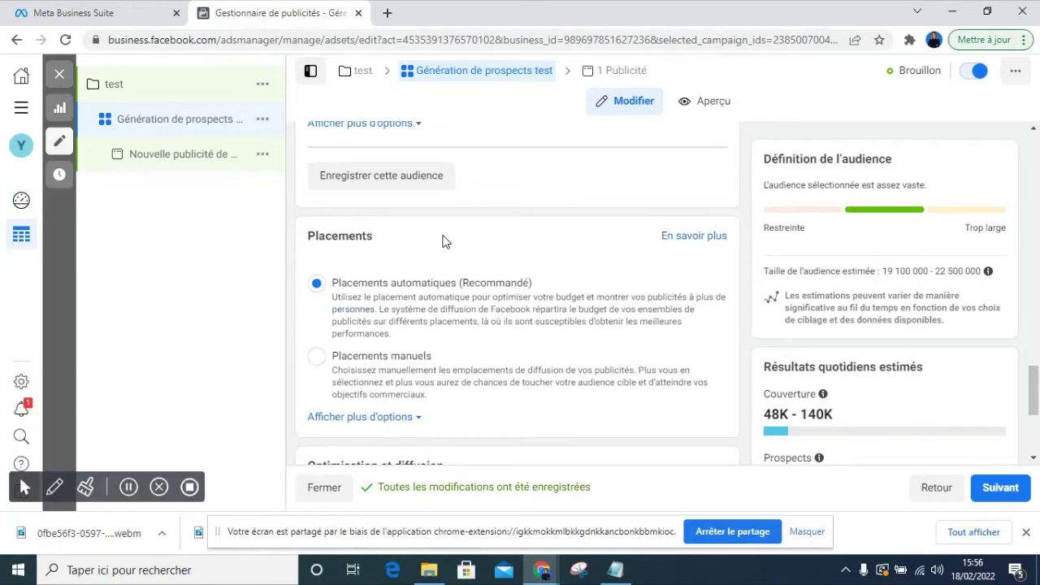
left_click(402, 356)
scroll(410, 337, "down", 1)
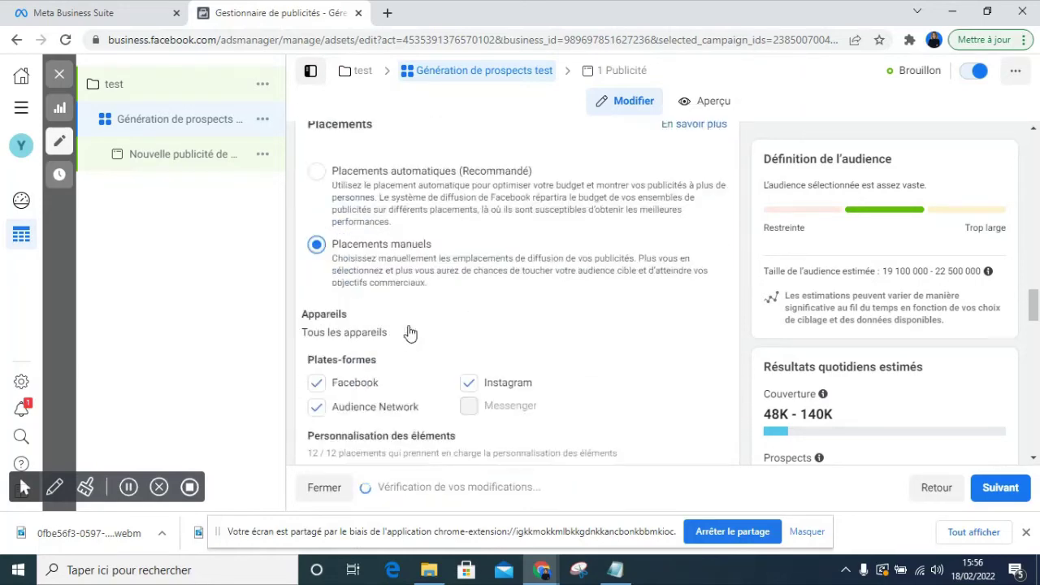
scroll(398, 328, "down", 6)
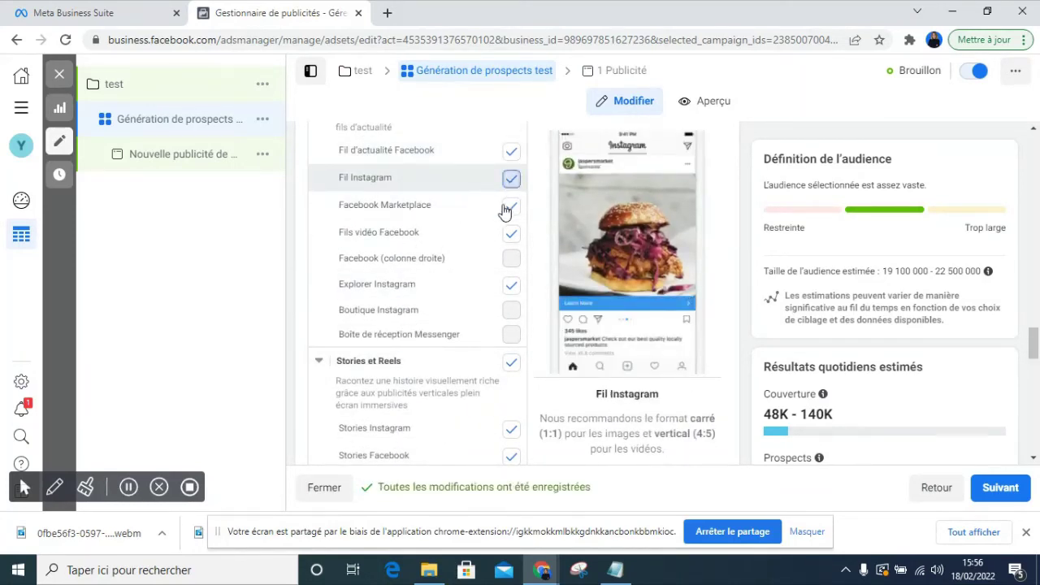
left_click(509, 179)
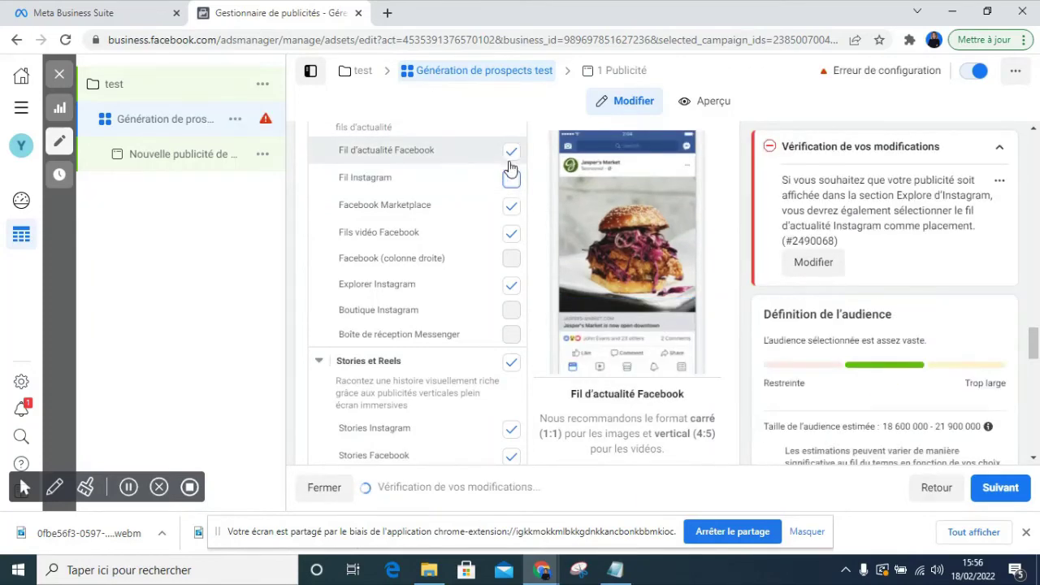
left_click(513, 187)
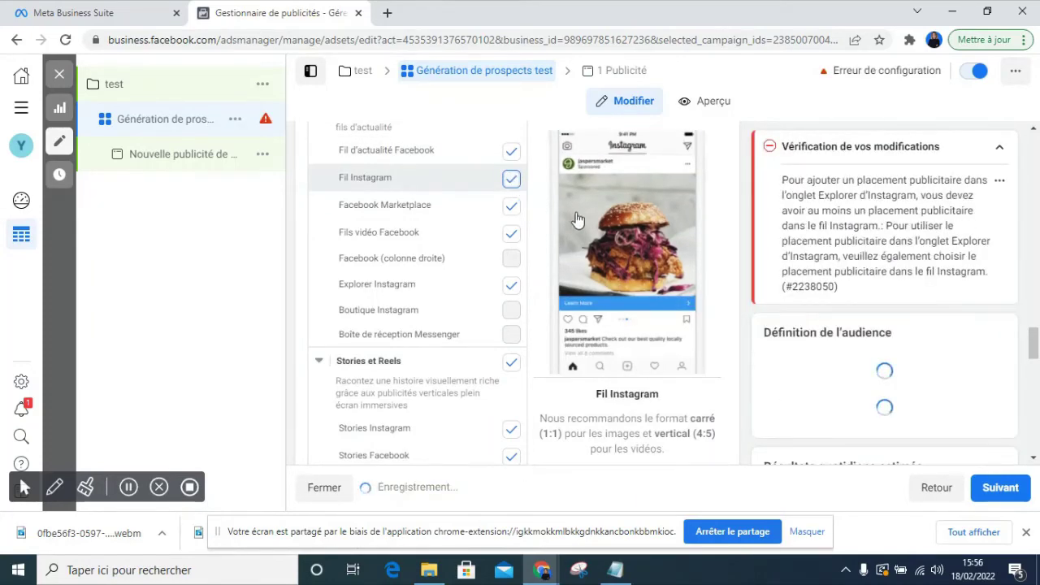
- Look over the manual placement list and return the ad set to Placements automatiques (Recommandé)
scroll(590, 213, "down", 4)
scroll(589, 213, "up", 5)
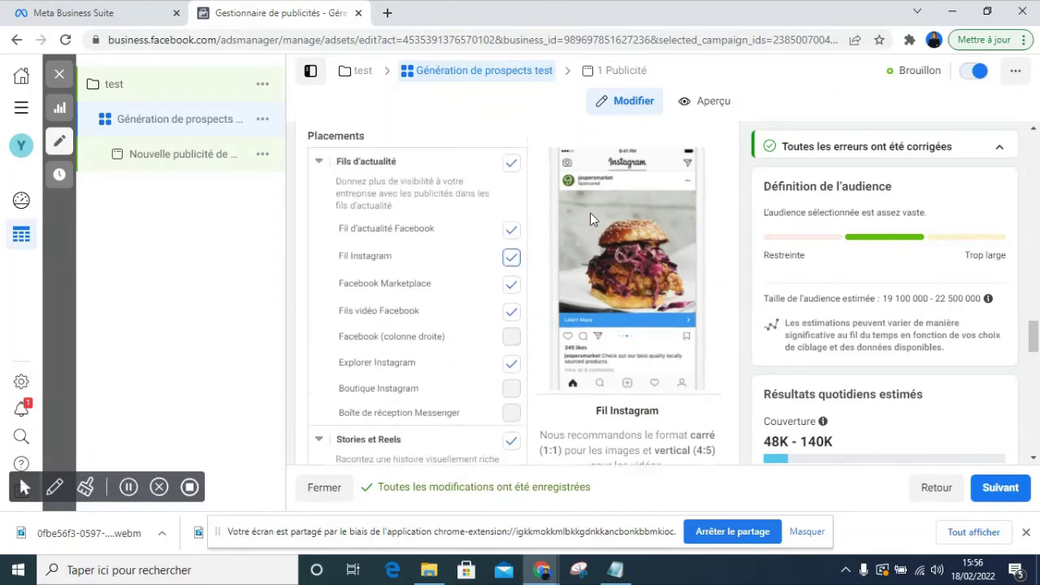
scroll(592, 215, "up", 6)
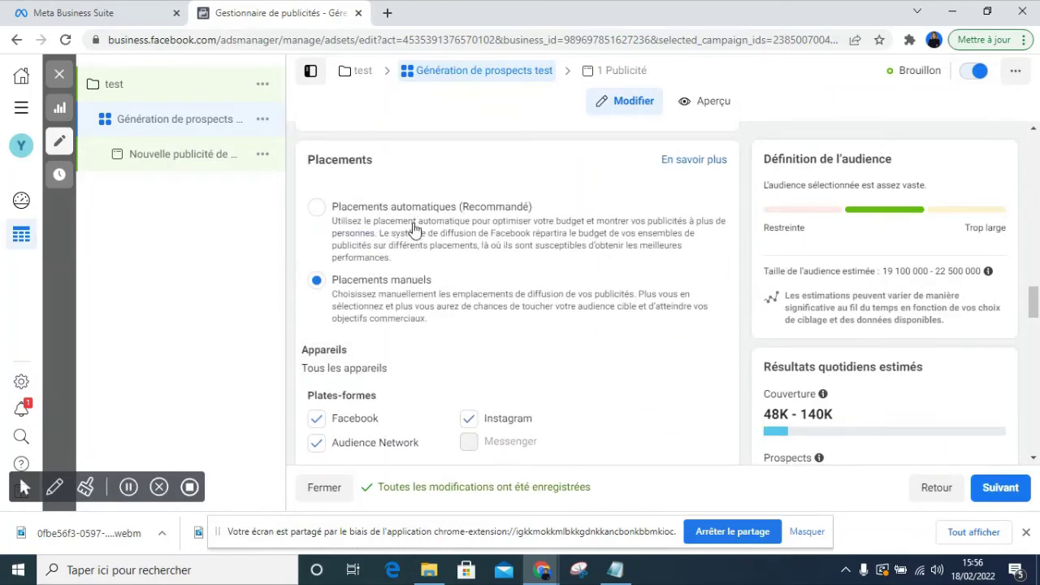
left_click(415, 226)
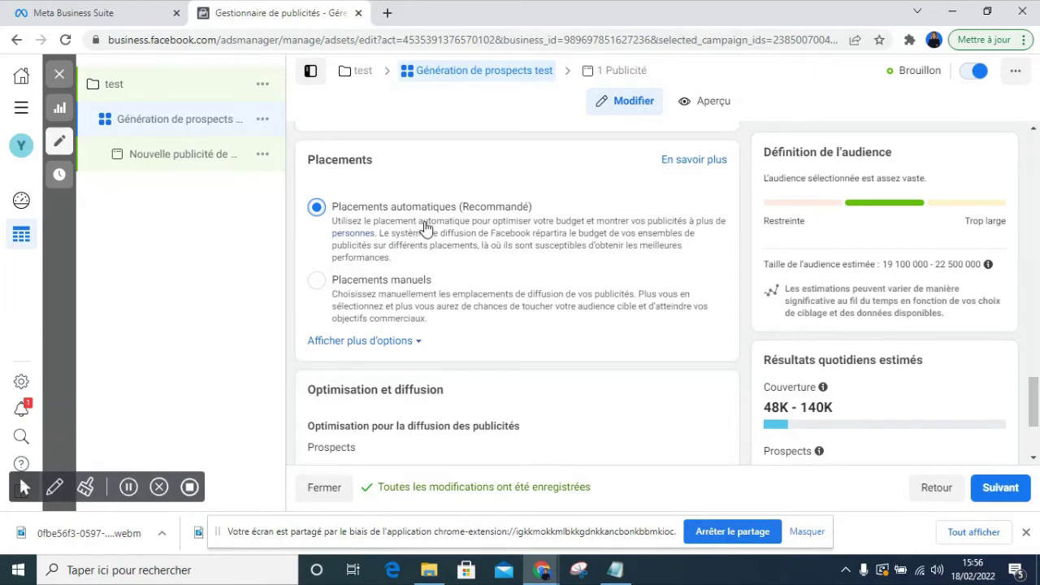
- Check the Optimisation et diffusion settings and go back to the audience's Ciblage avancé and Langues options
scroll(425, 226, "down", 2)
scroll(424, 224, "down", 1)
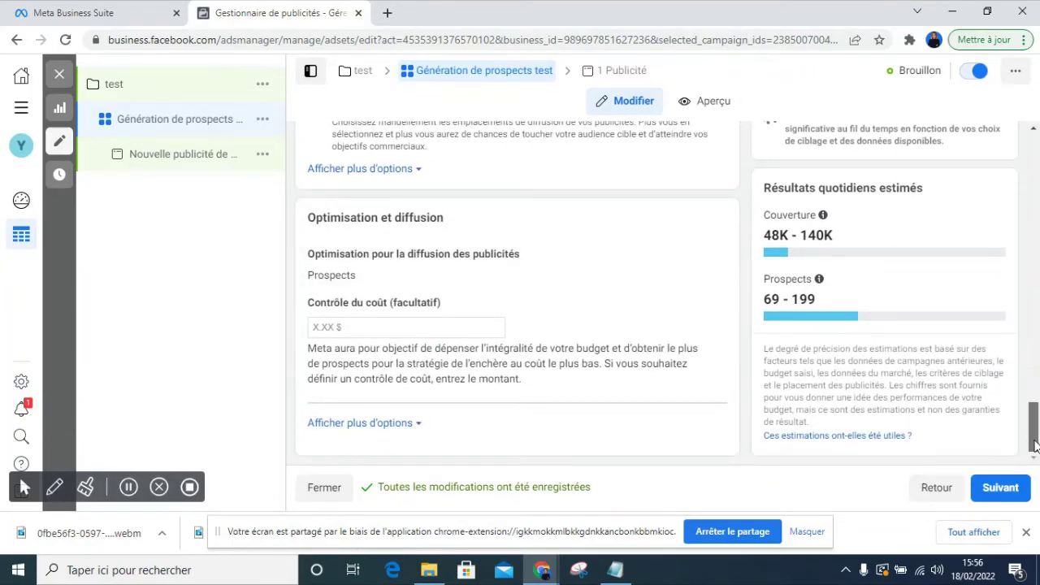
scroll(548, 289, "up", 6)
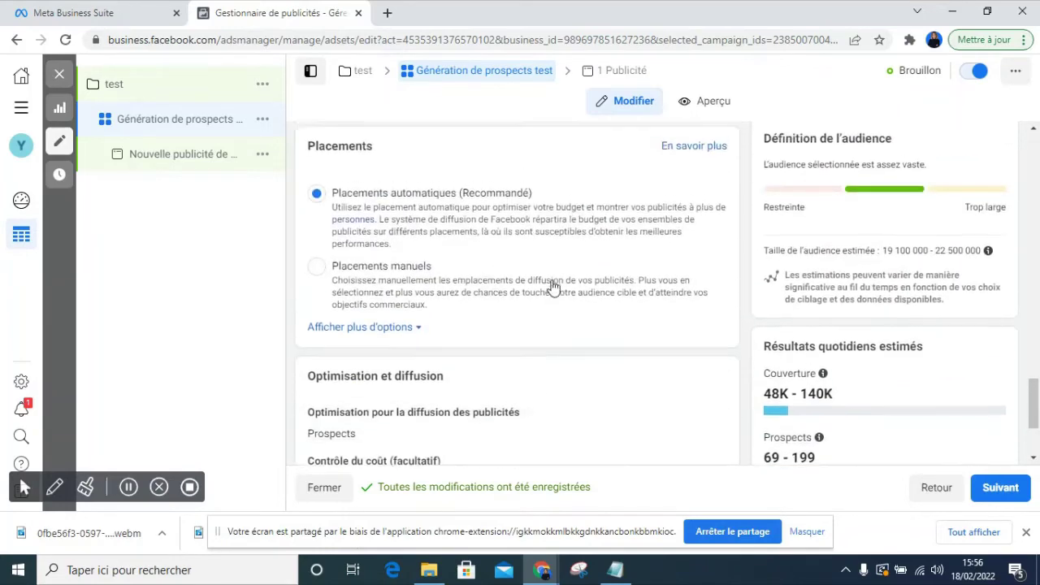
scroll(551, 286, "up", 3)
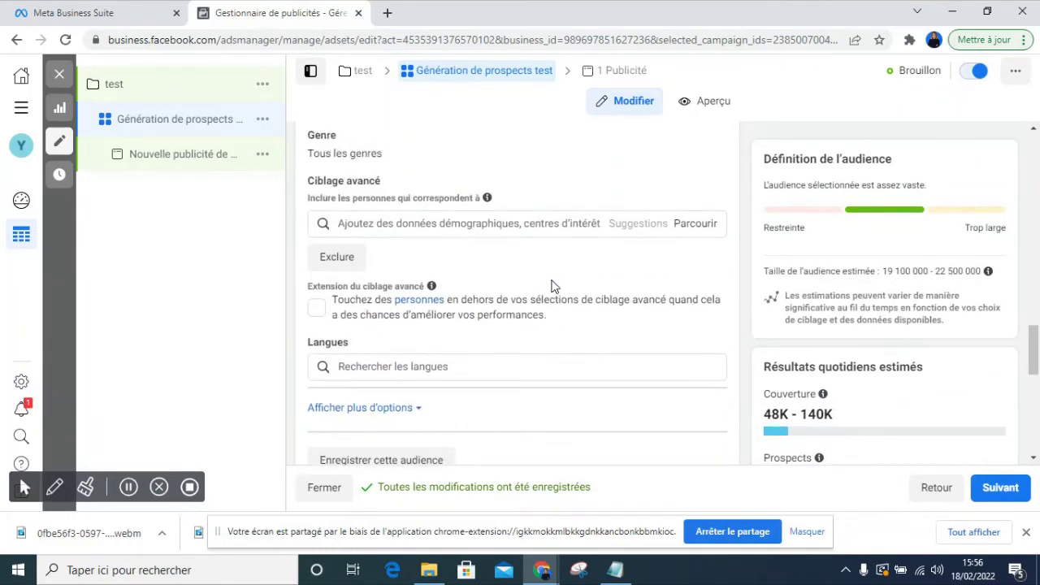
- Look through the audience's Lieux residency options and keep Personnes habitant ou ayant récemment habité ici selected
scroll(524, 276, "up", 3)
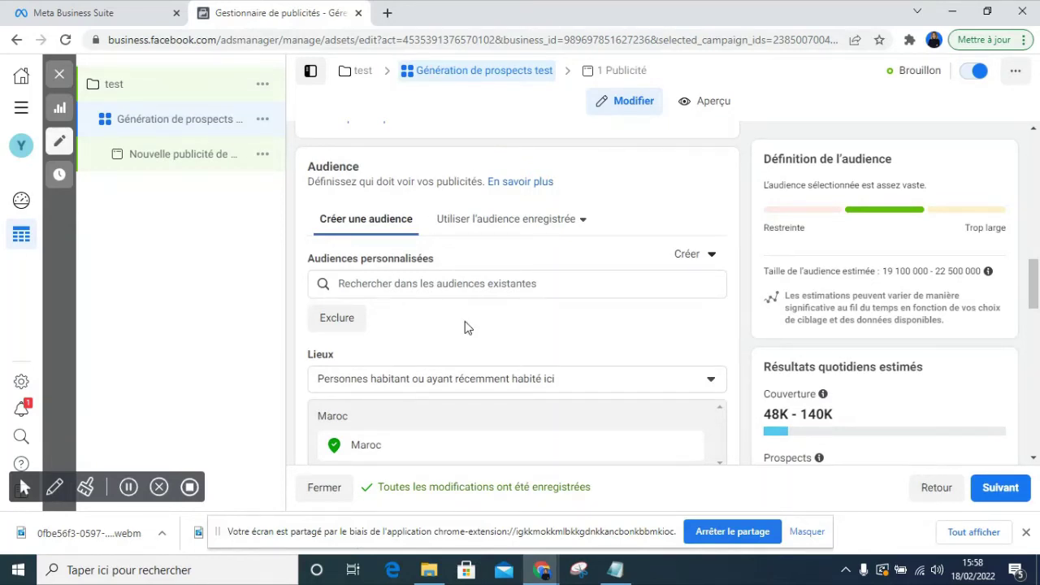
scroll(464, 327, "down", 3)
left_click(409, 154)
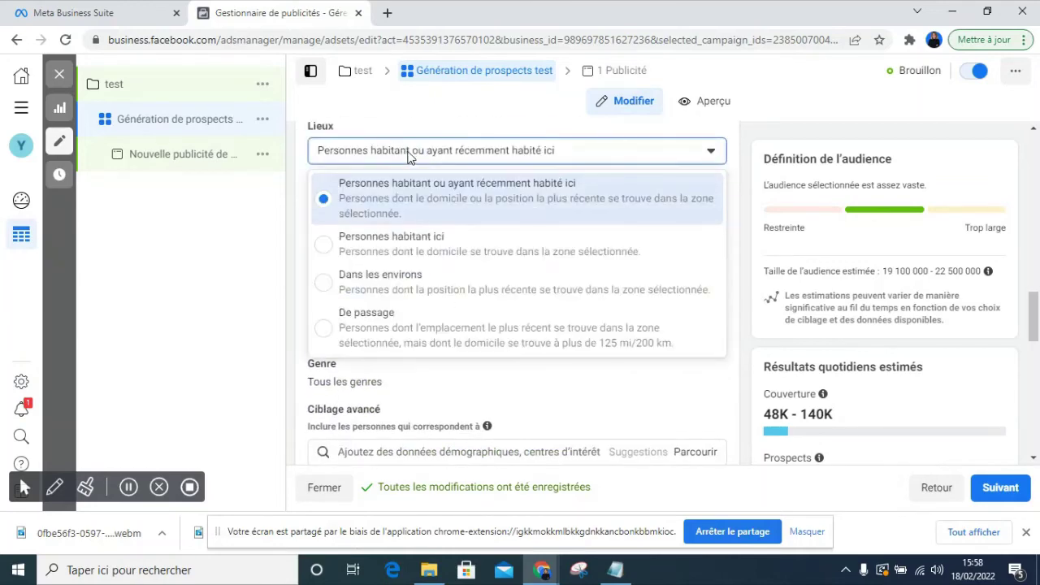
left_click(410, 154)
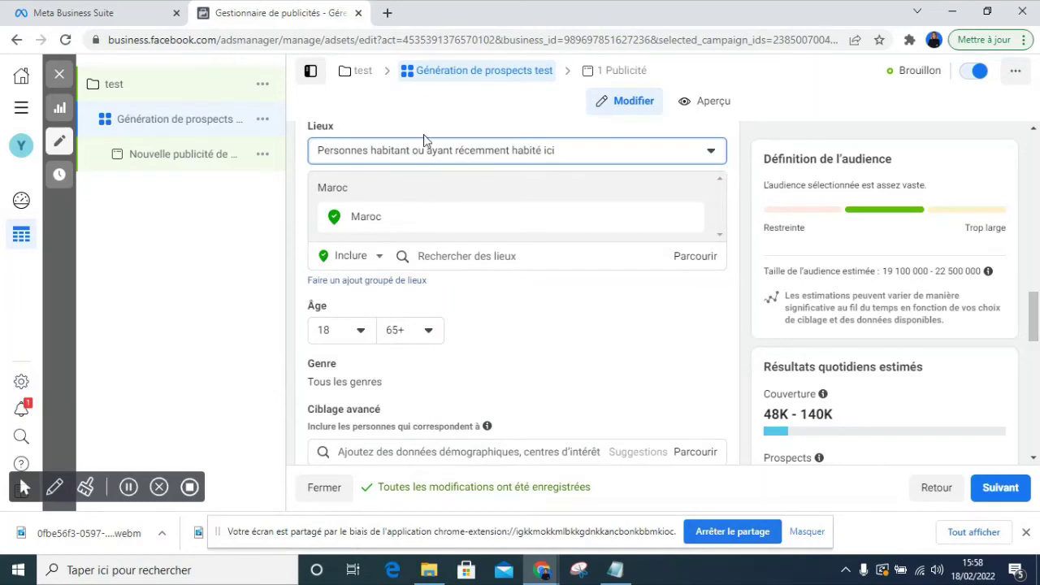
left_click(421, 159)
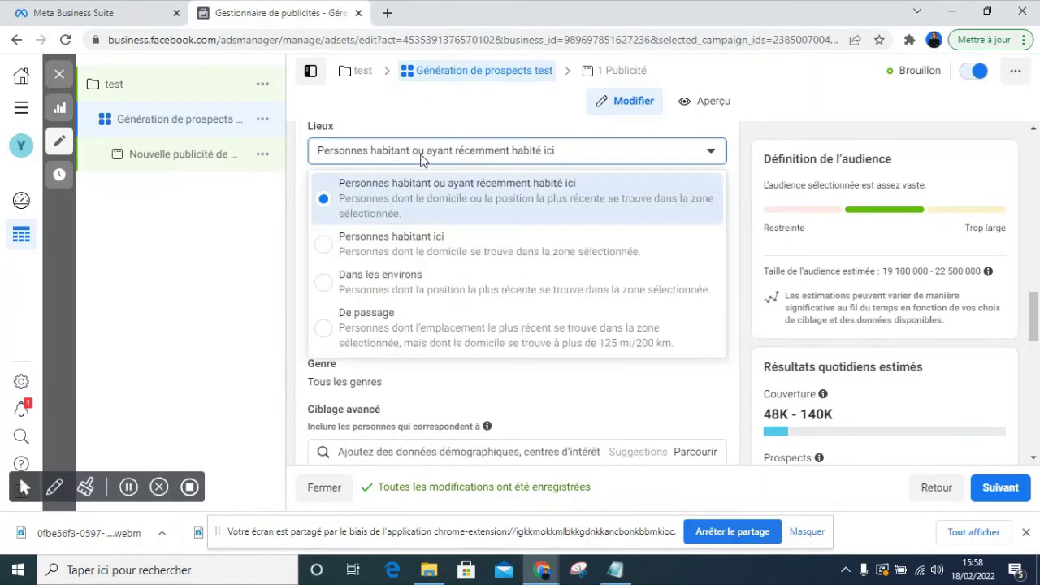
left_click(418, 204)
scroll(457, 225, "down", 1)
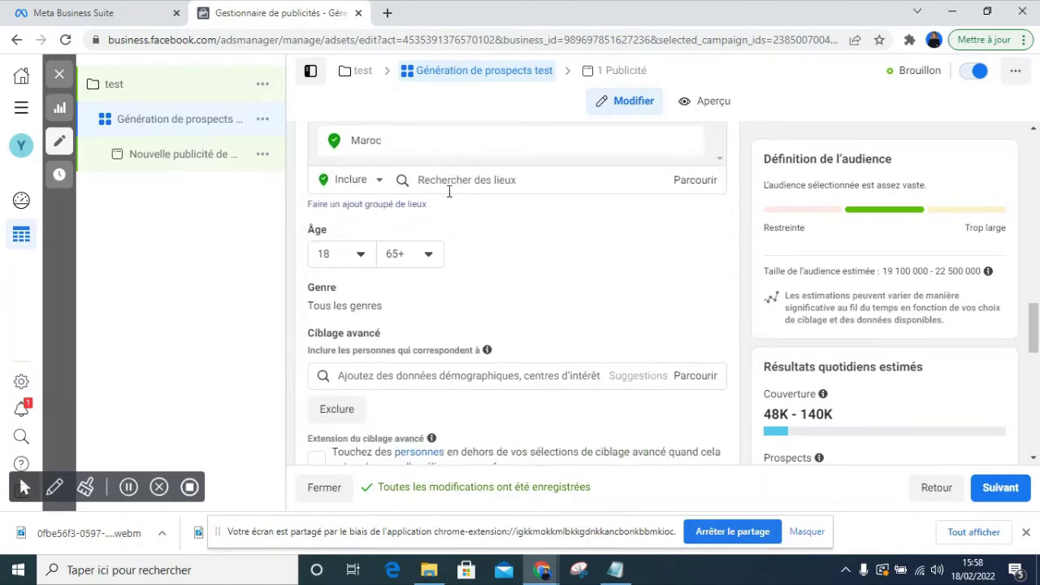
- Search the audience locations for casablanca and target Casablanca, Grand Casablanca, Maroc in place of Maroc
left_click(448, 180)
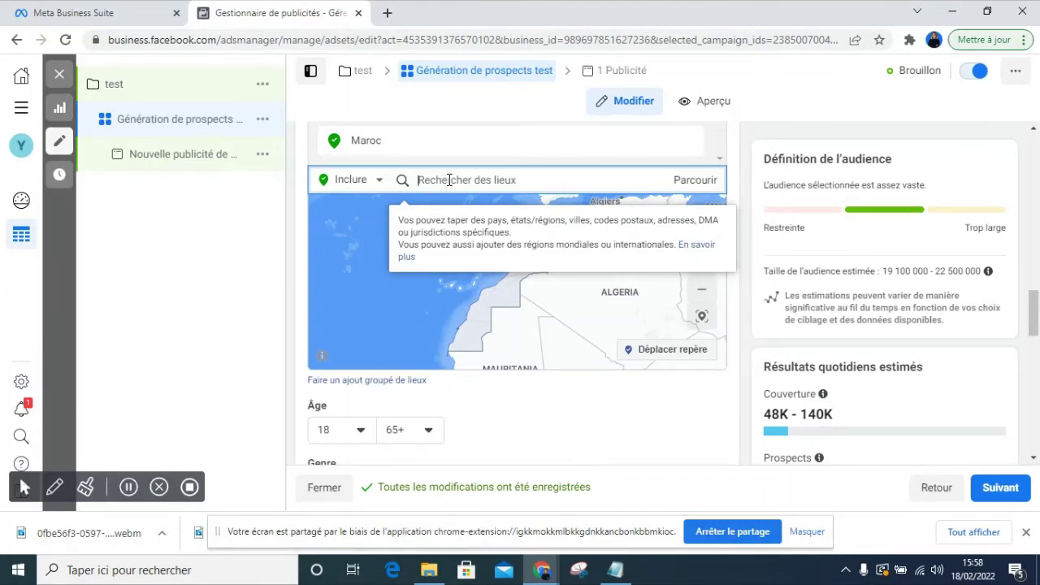
type("casa")
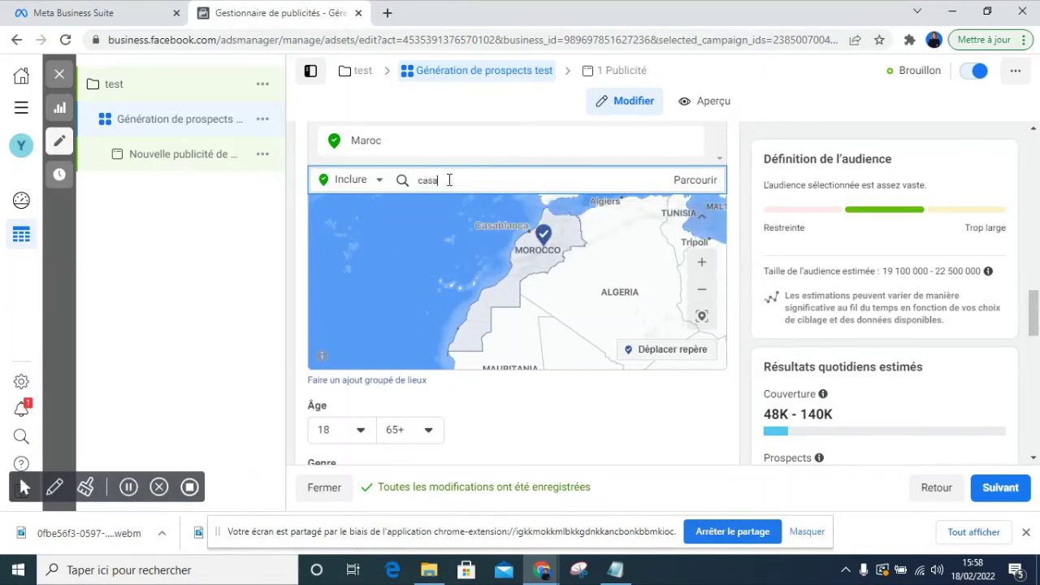
type("blanca")
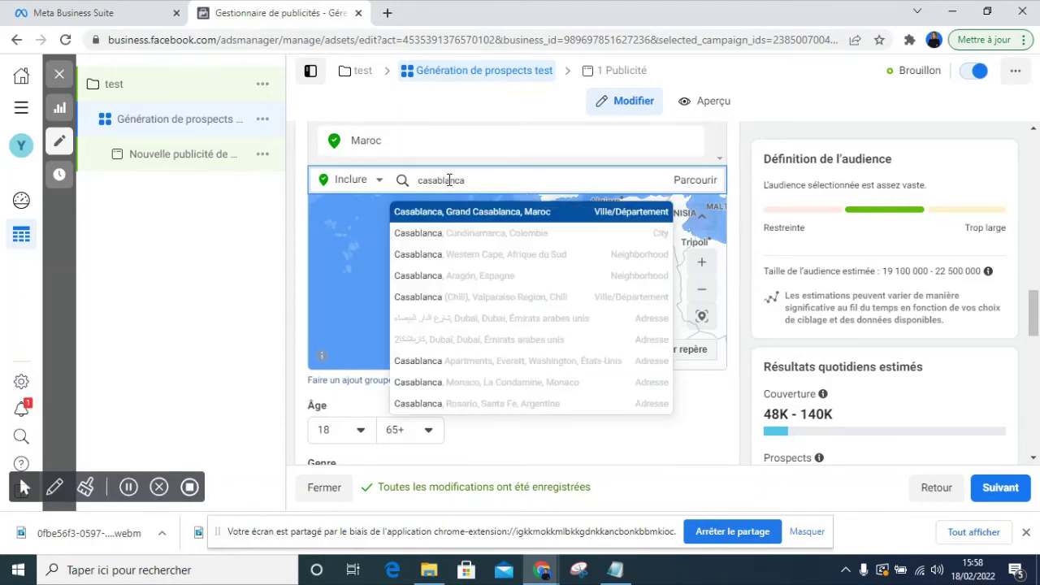
left_click(474, 212)
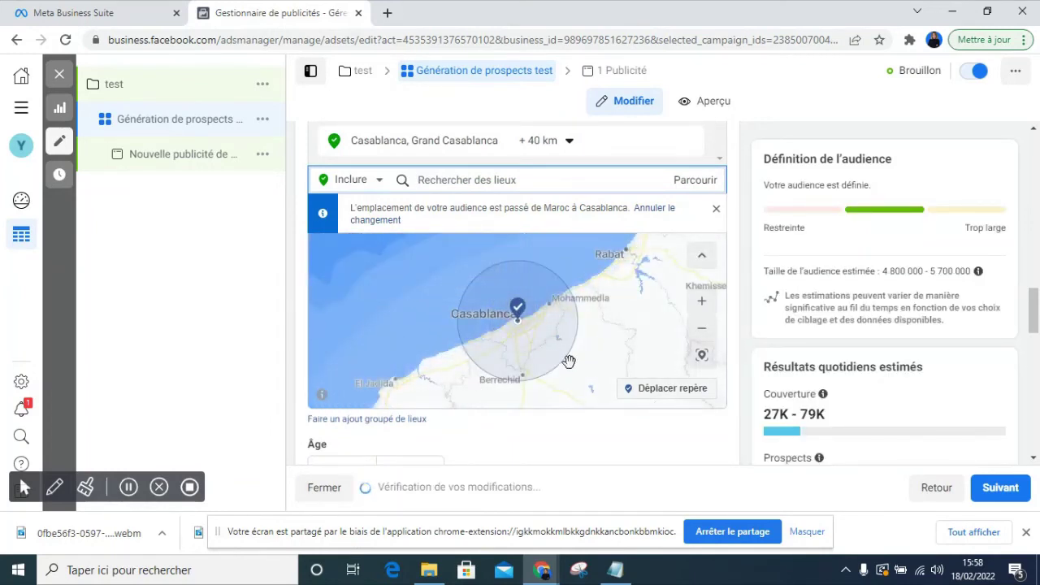
- Set the audience's age range from 25 to 55
left_click_drag(1035, 329, 1036, 357)
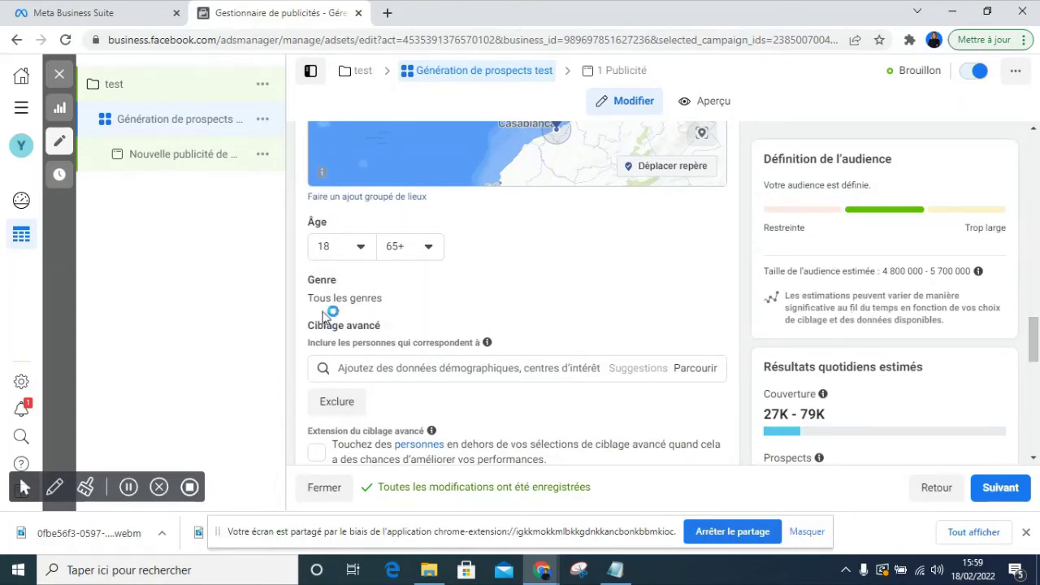
left_click(347, 255)
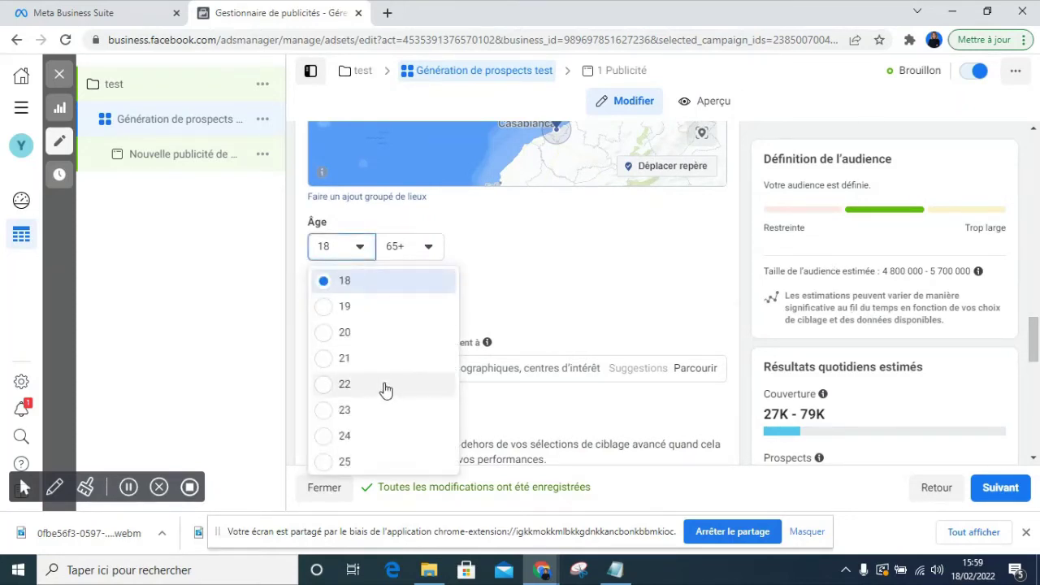
scroll(383, 387, "down", 1)
scroll(386, 389, "down", 1)
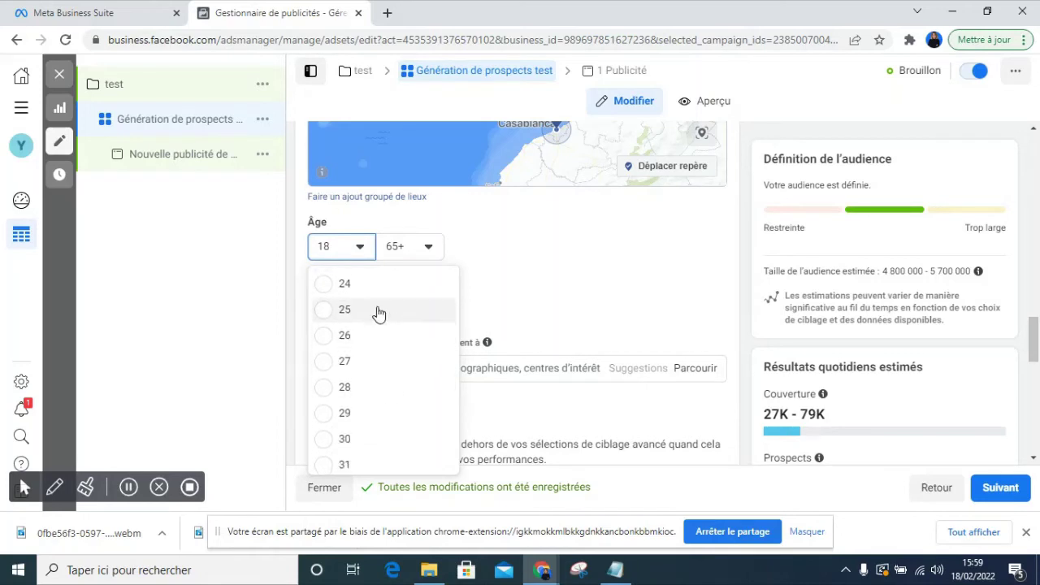
left_click(399, 309)
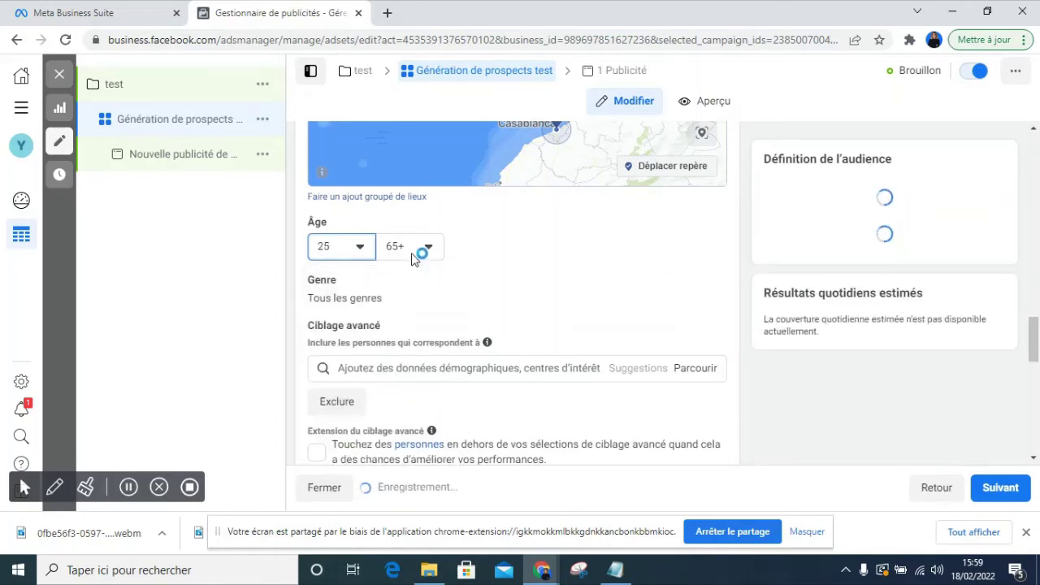
left_click(418, 253)
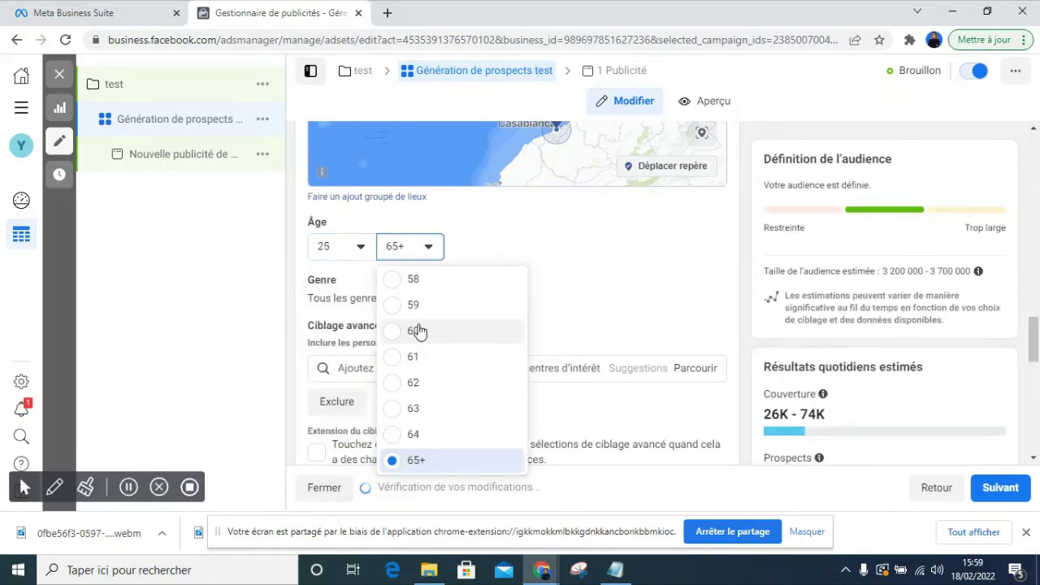
scroll(415, 328, "up", 1)
scroll(415, 327, "up", 1)
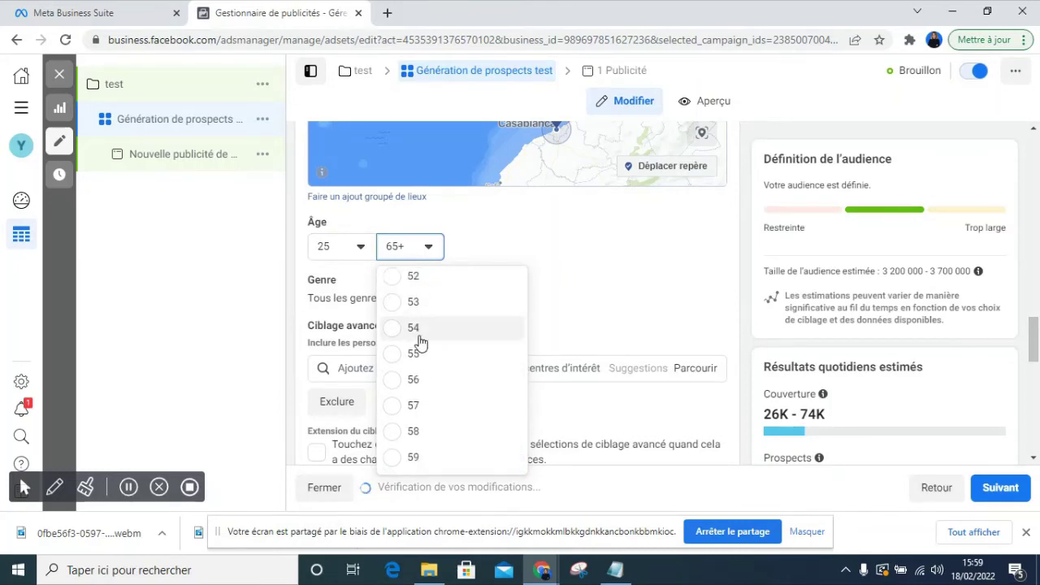
left_click(424, 354)
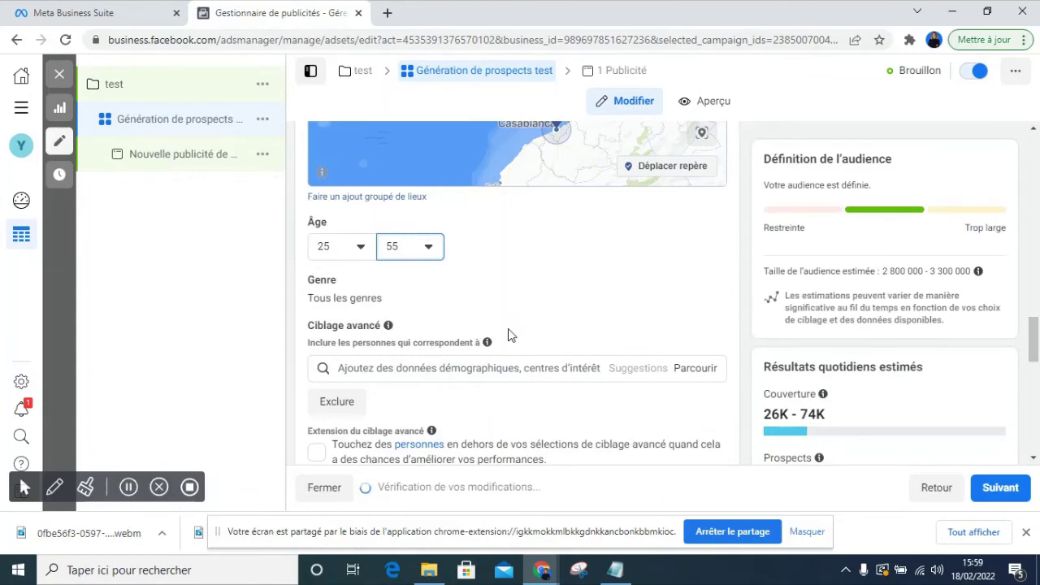
- Look over the Ciblage avancé, Langues, Placements and Optimisation et diffusion settings of the ad set
scroll(507, 335, "down", 3)
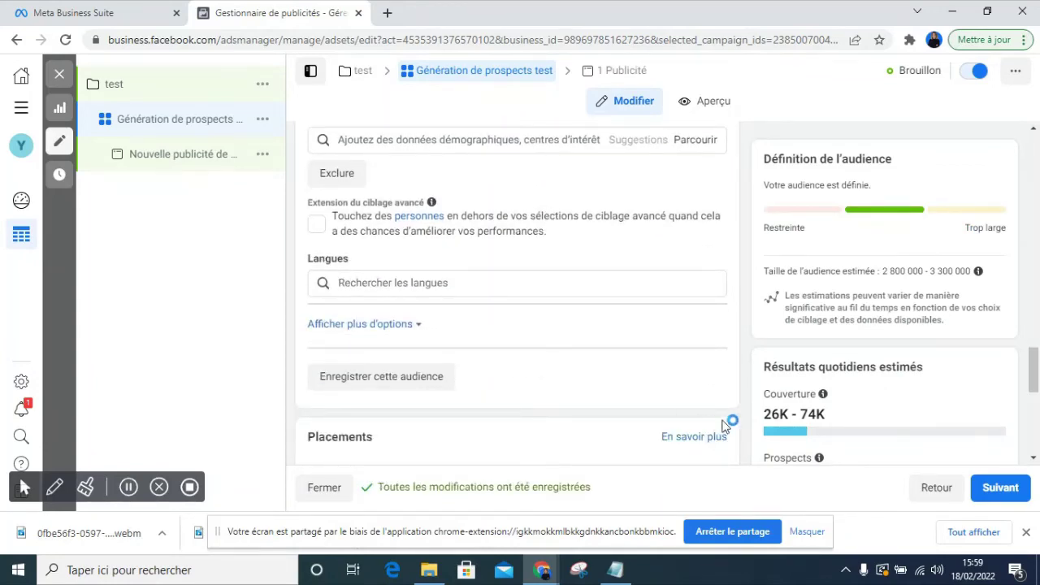
scroll(722, 425, "down", 3)
scroll(722, 424, "up", 4)
scroll(437, 256, "up", 3)
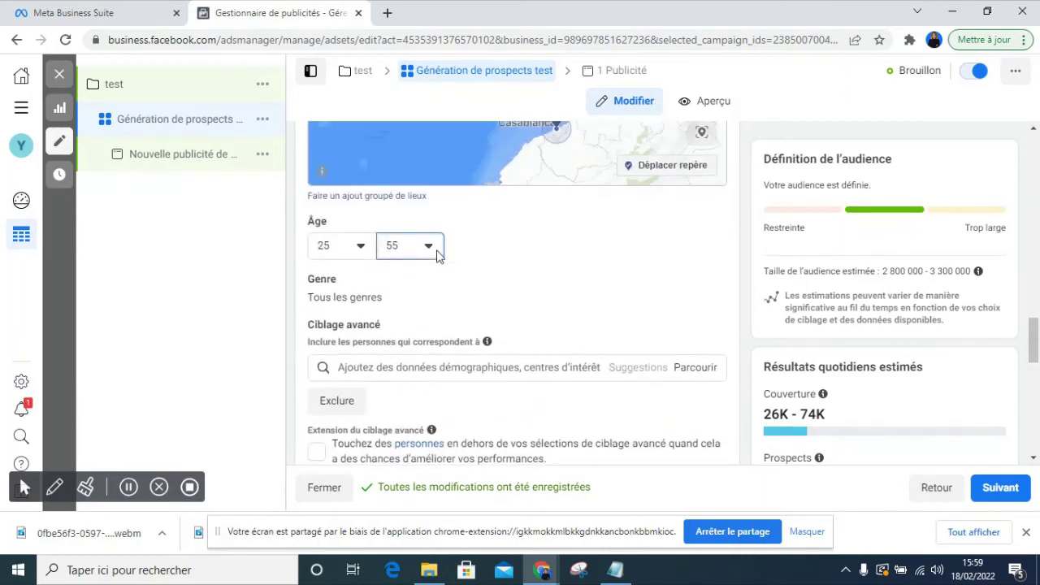
scroll(436, 274, "down", 3)
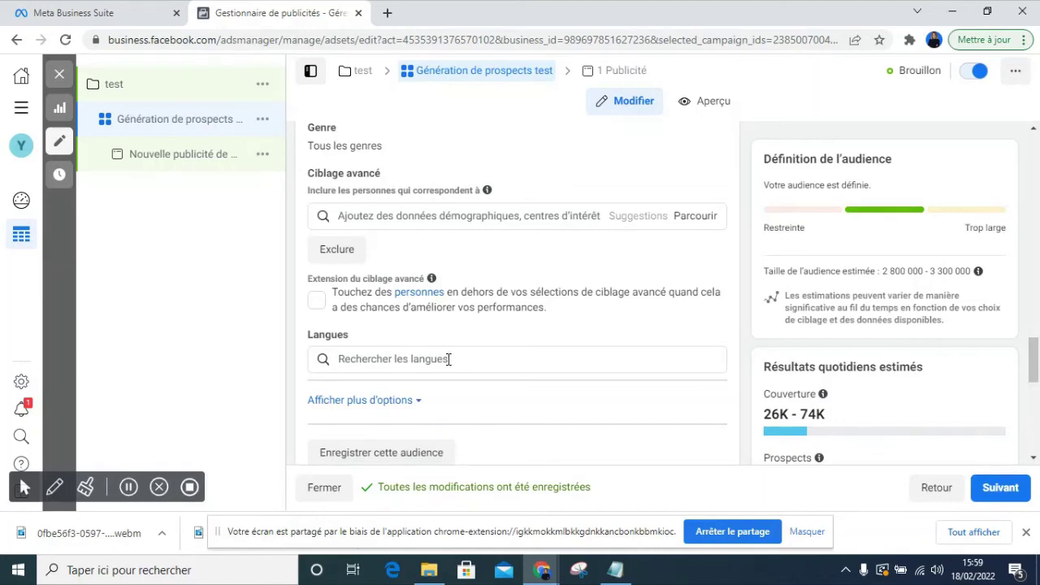
scroll(471, 319, "down", 3)
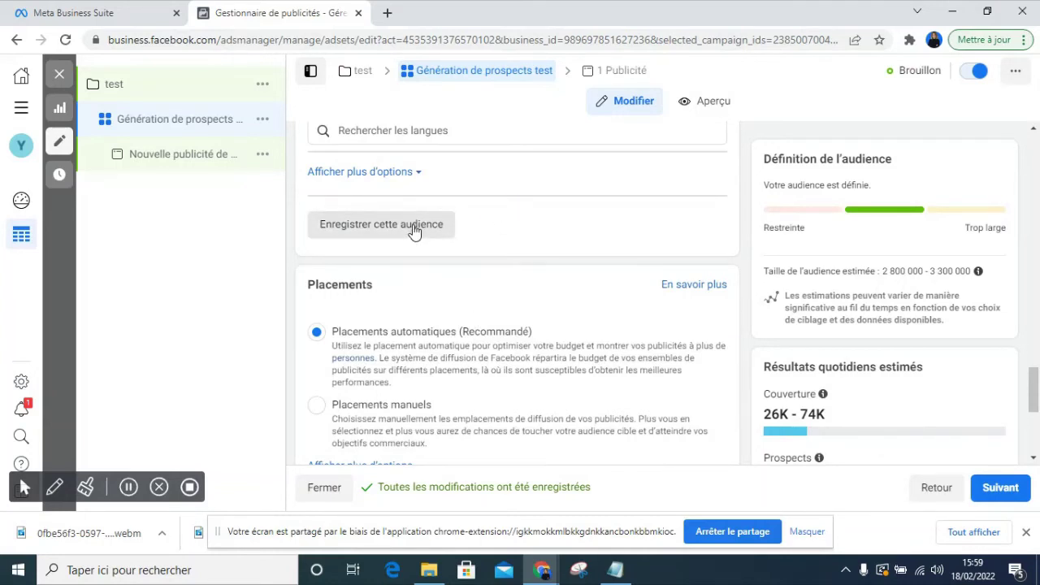
scroll(411, 233, "down", 2)
scroll(410, 233, "down", 2)
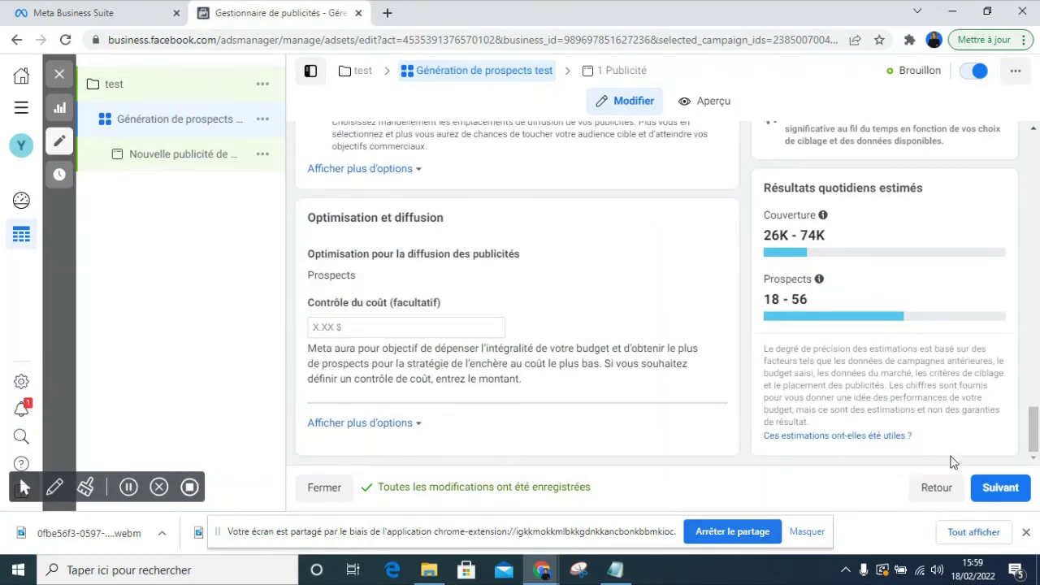
- Recheck the ad set's Budget et calendrier and audience settings, and examine the estimated daily Couverture and Prospects
scroll(680, 266, "up", 10)
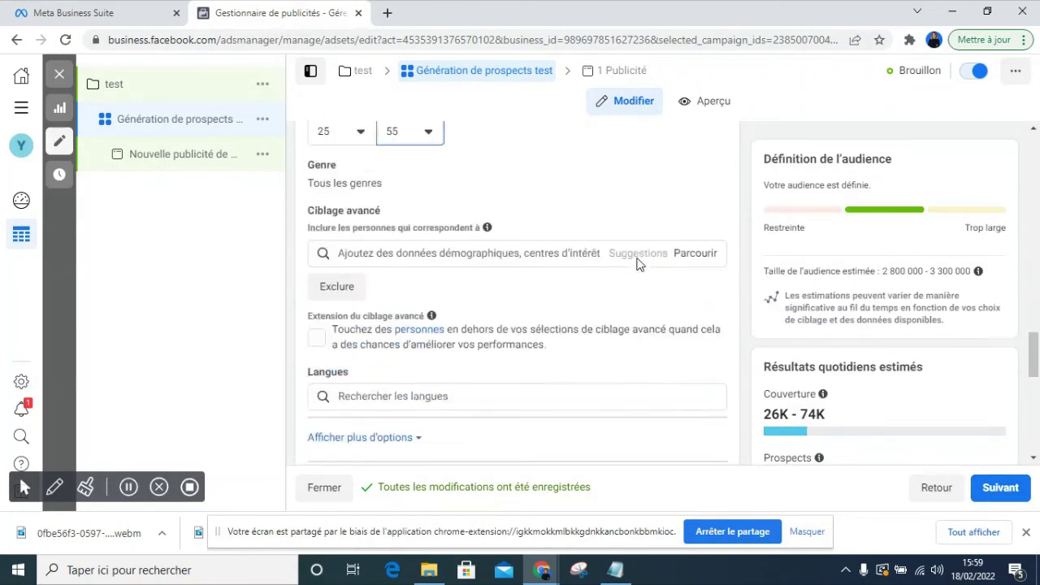
scroll(638, 264, "up", 5)
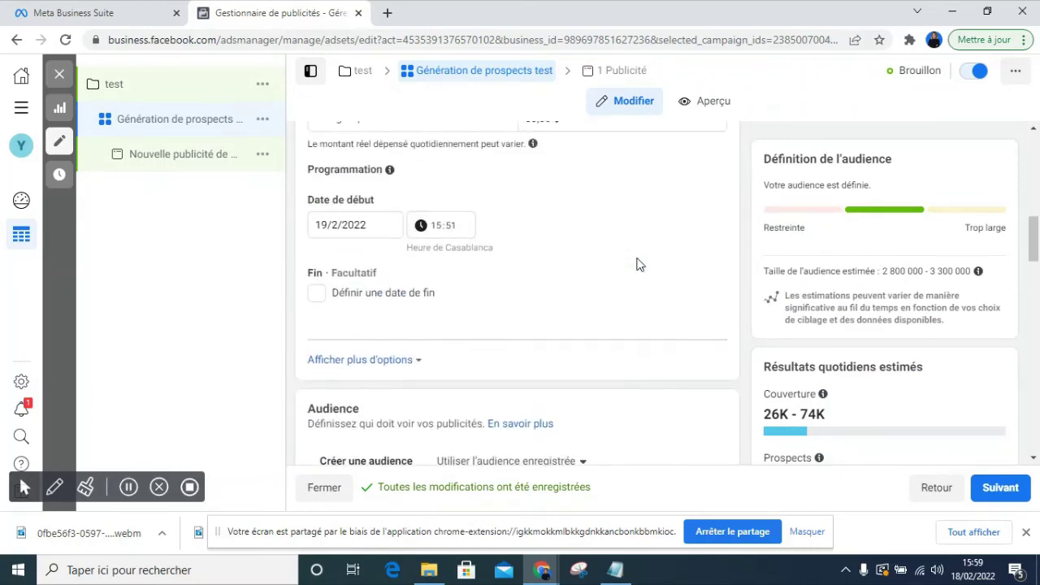
scroll(637, 265, "down", 2)
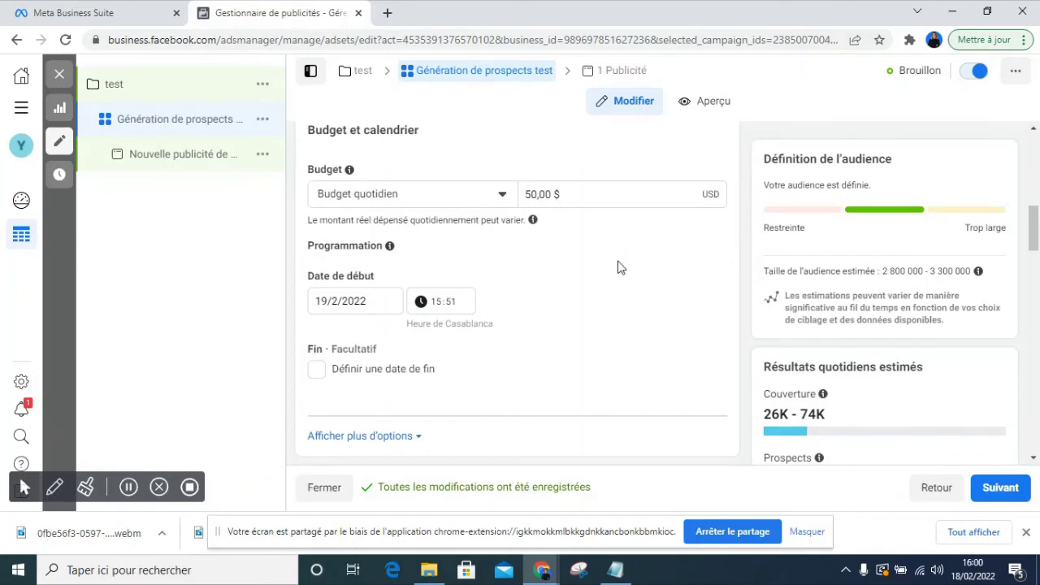
scroll(617, 268, "down", 4)
scroll(617, 267, "up", 5)
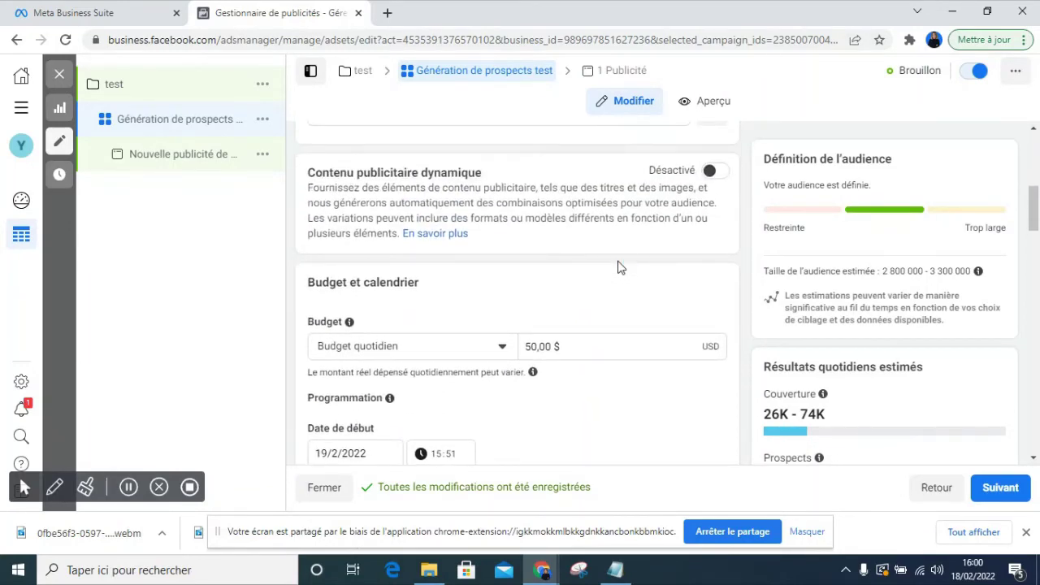
scroll(619, 267, "down", 5)
scroll(619, 267, "down", 10)
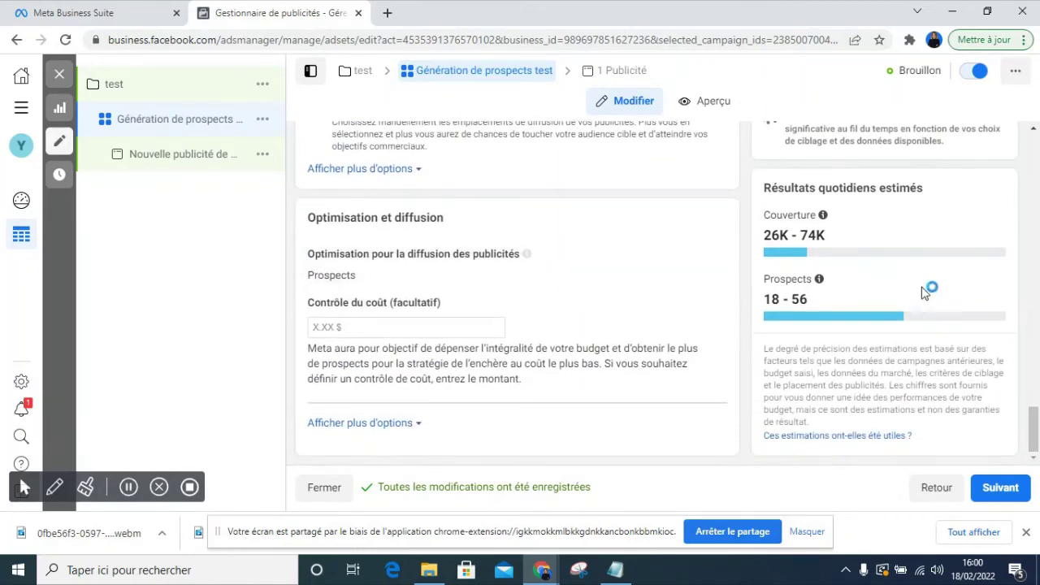
mouse_move(820, 282)
mouse_move(829, 299)
- Continue from the ad set to the ad and look over its Identité and Configuration de la publicité sections
left_click(1010, 488)
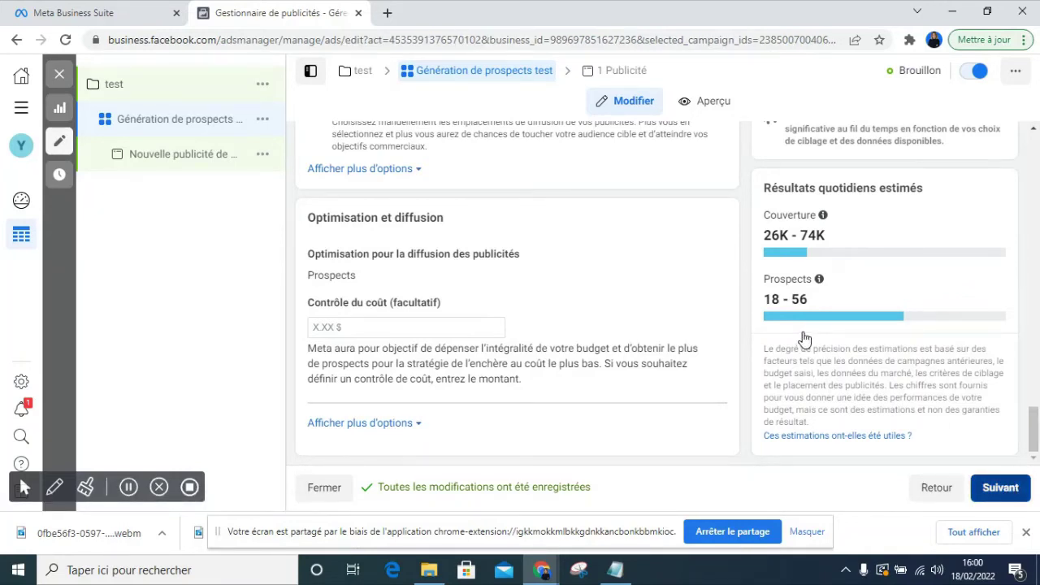
left_click(986, 487)
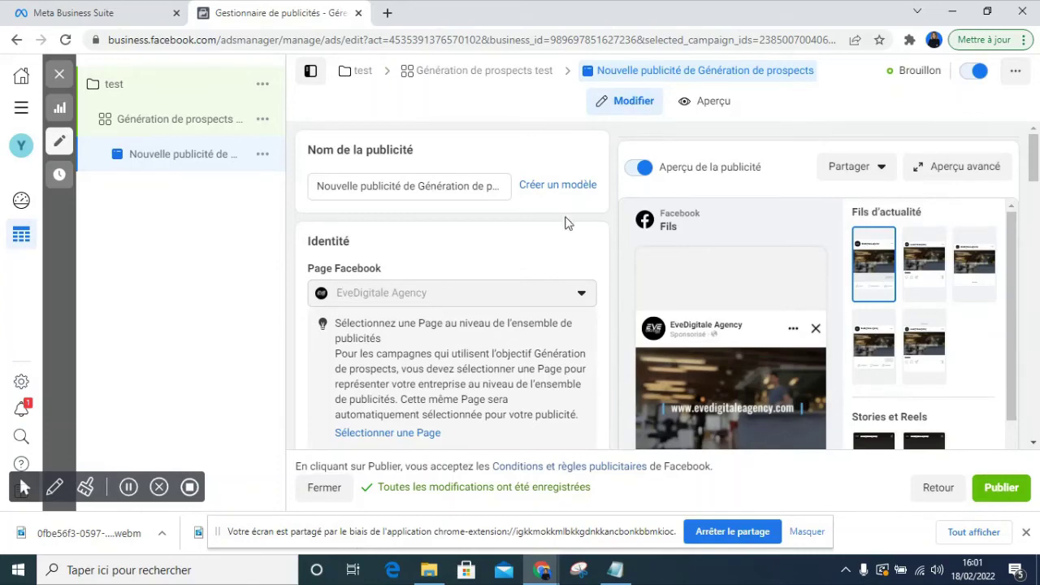
scroll(566, 222, "down", 2)
scroll(803, 342, "down", 3)
scroll(803, 341, "up", 3)
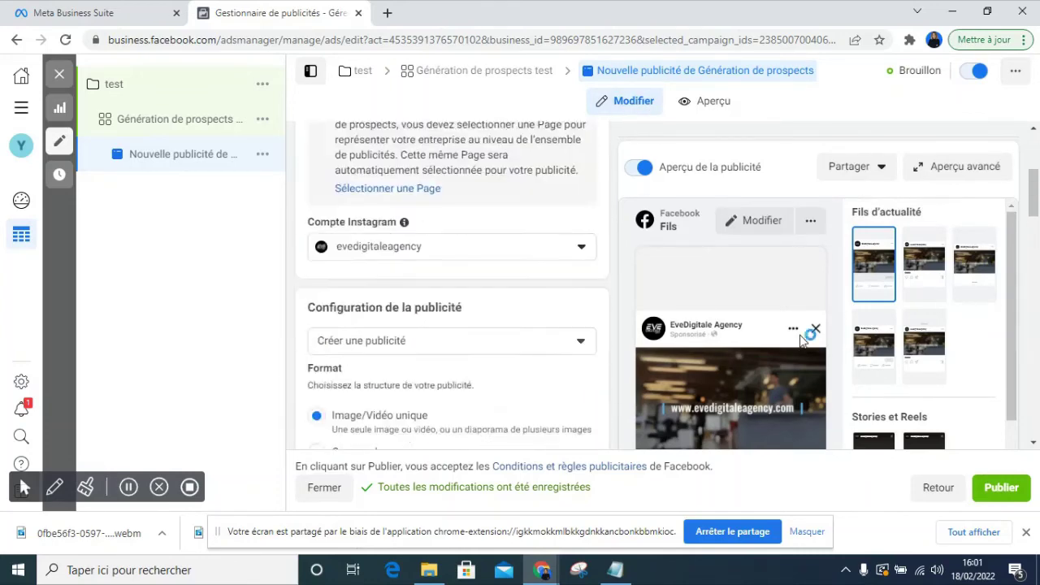
- Preview the ad in the Fil Instagram placement and look through the other placement previews and the ad's Format options
left_click_drag(1015, 279, 1026, 247)
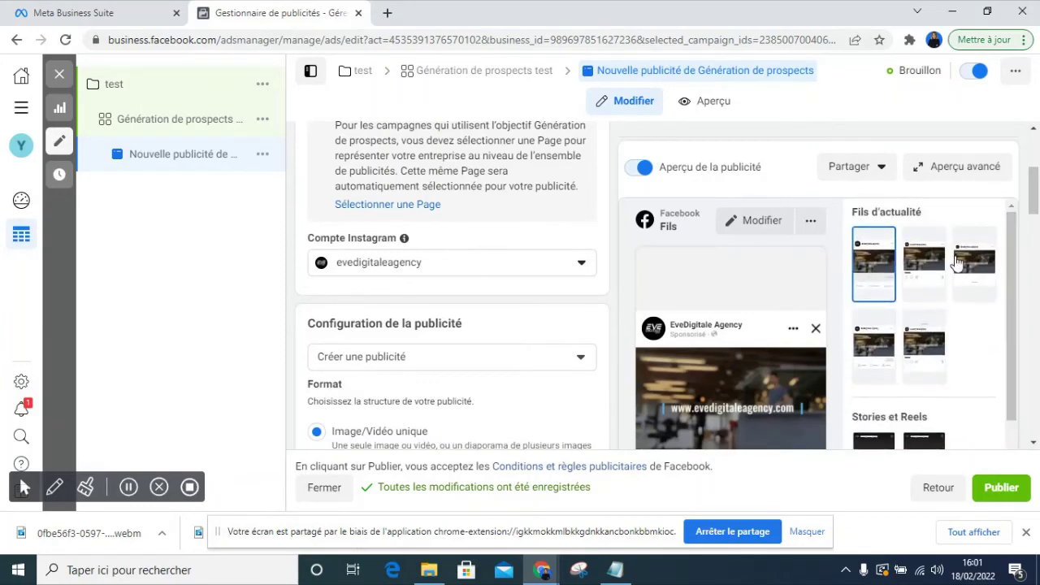
left_click(910, 276)
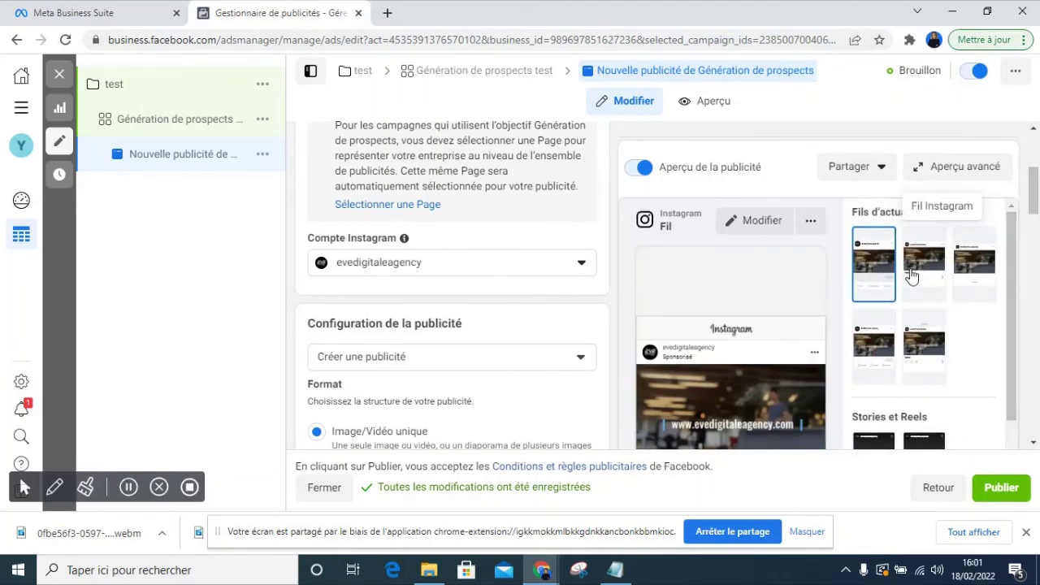
scroll(758, 369, "down", 3)
scroll(758, 370, "up", 5)
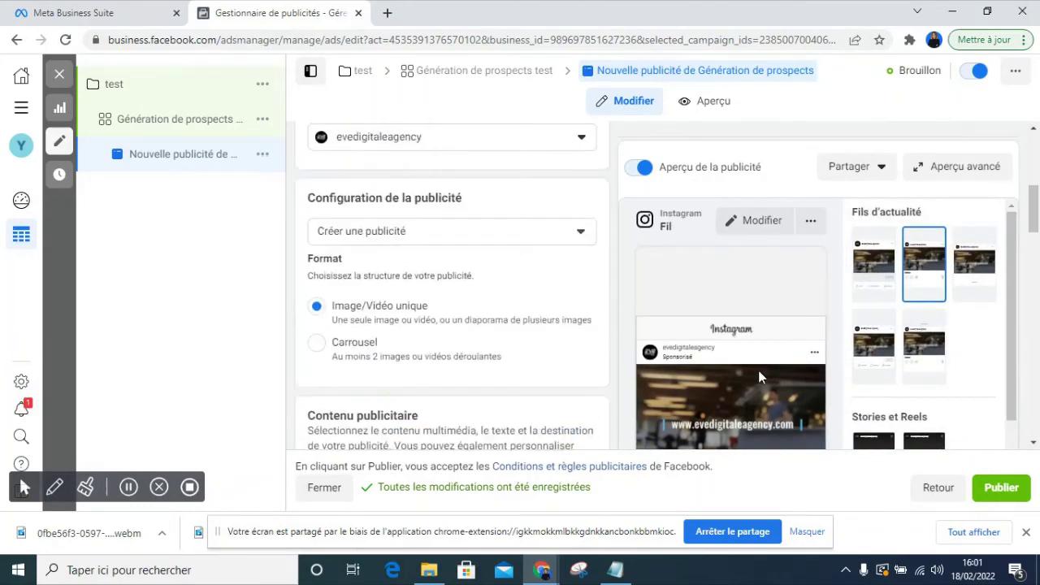
scroll(757, 370, "up", 2)
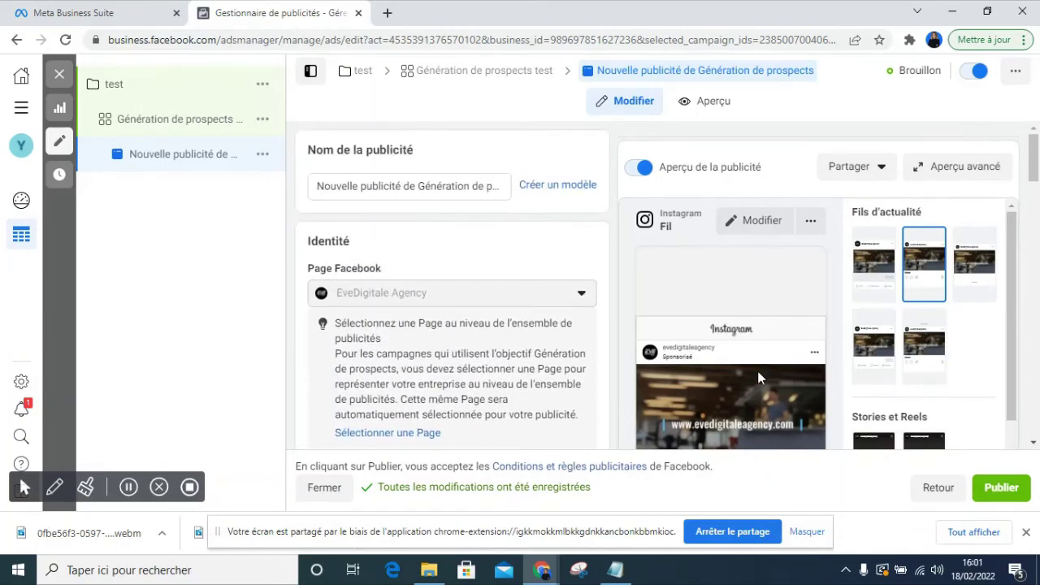
scroll(926, 268, "down", 3)
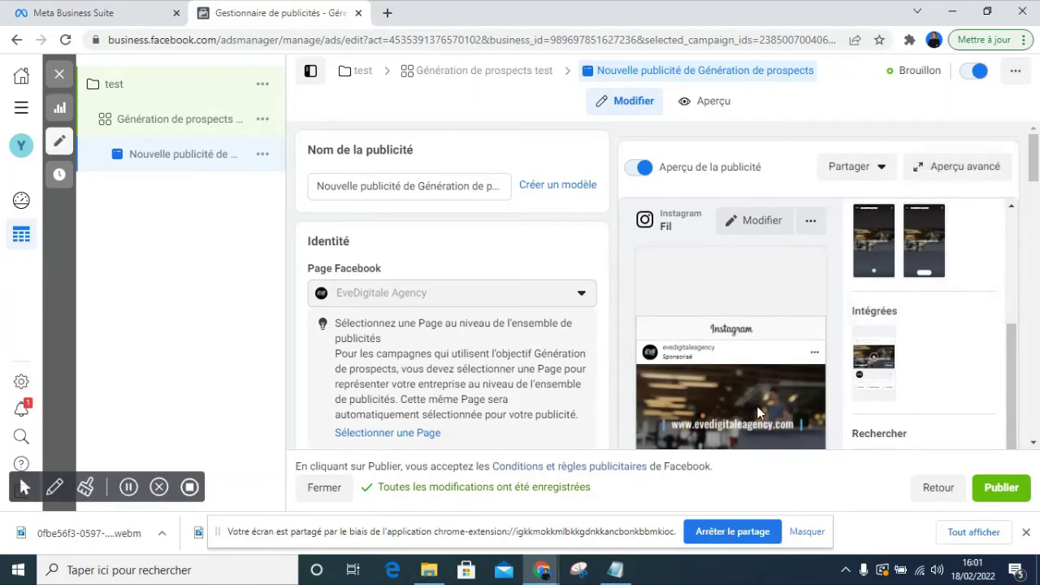
scroll(758, 412, "down", 4)
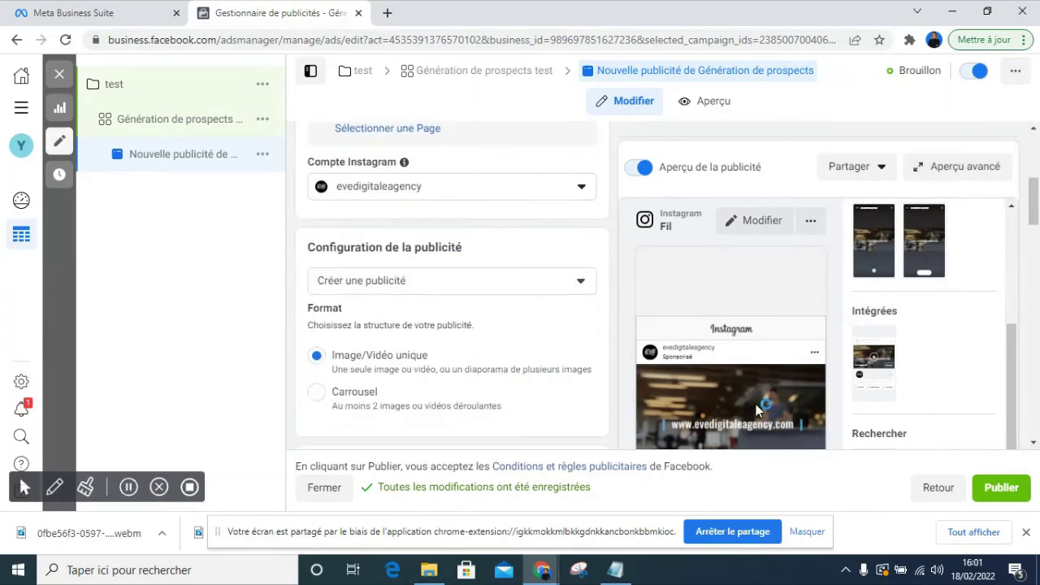
- Look over the ad's Configuration de la publicité options and the placement groups under Contenu publicitaire
scroll(755, 403, "down", 2)
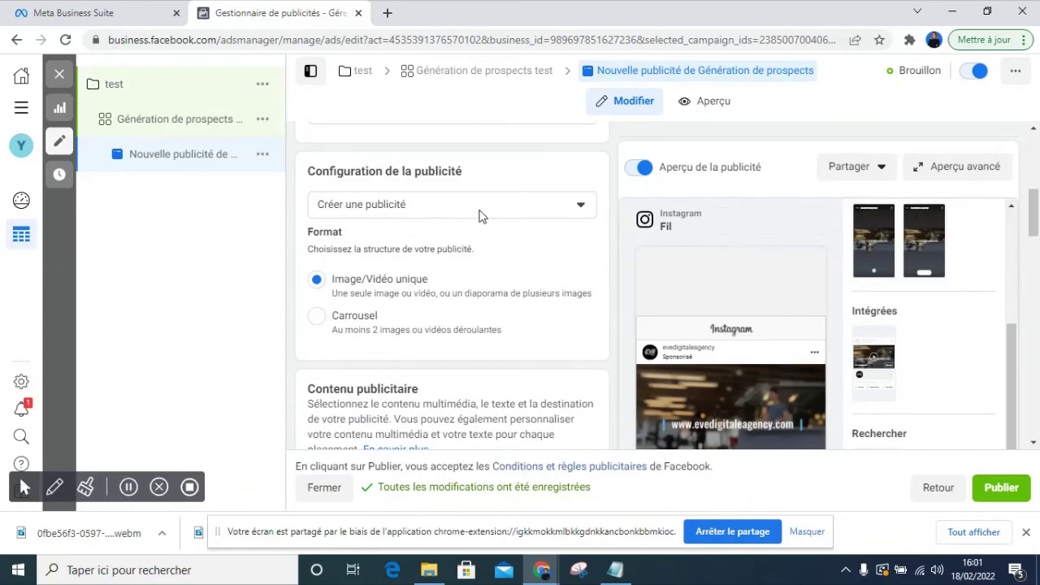
left_click(478, 215)
left_click(480, 215)
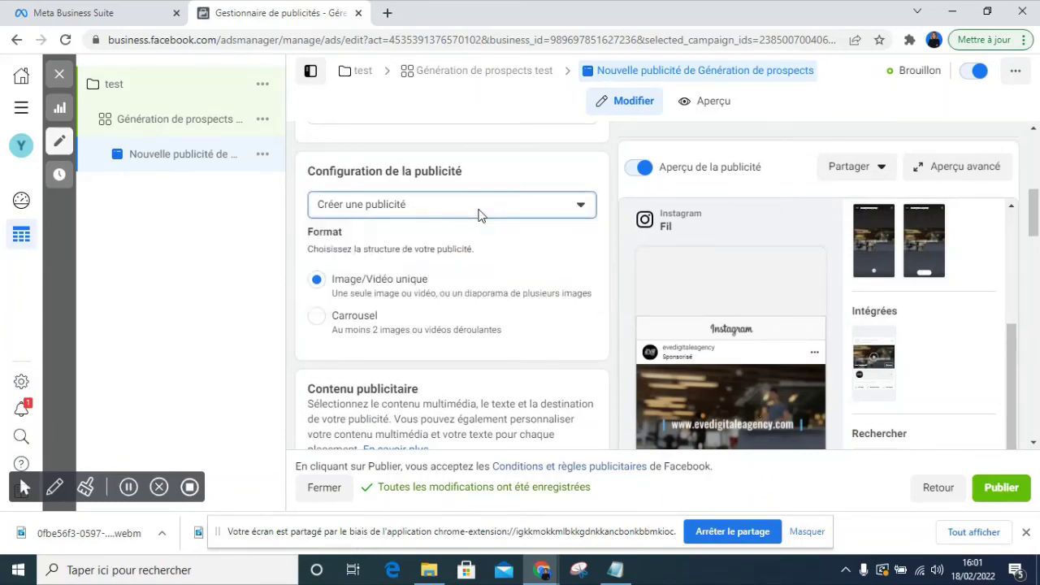
scroll(514, 278, "down", 3)
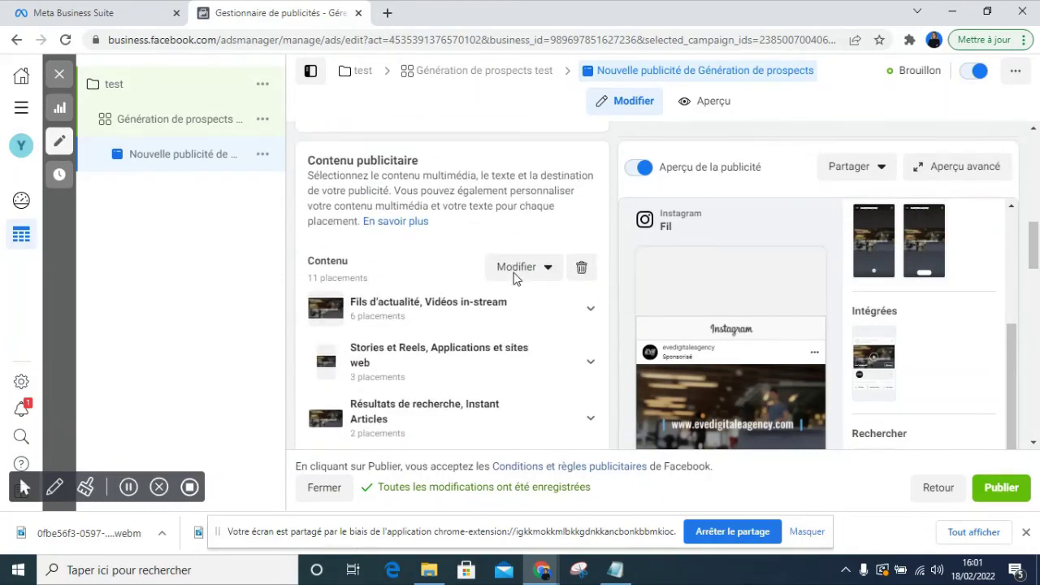
scroll(513, 278, "down", 1)
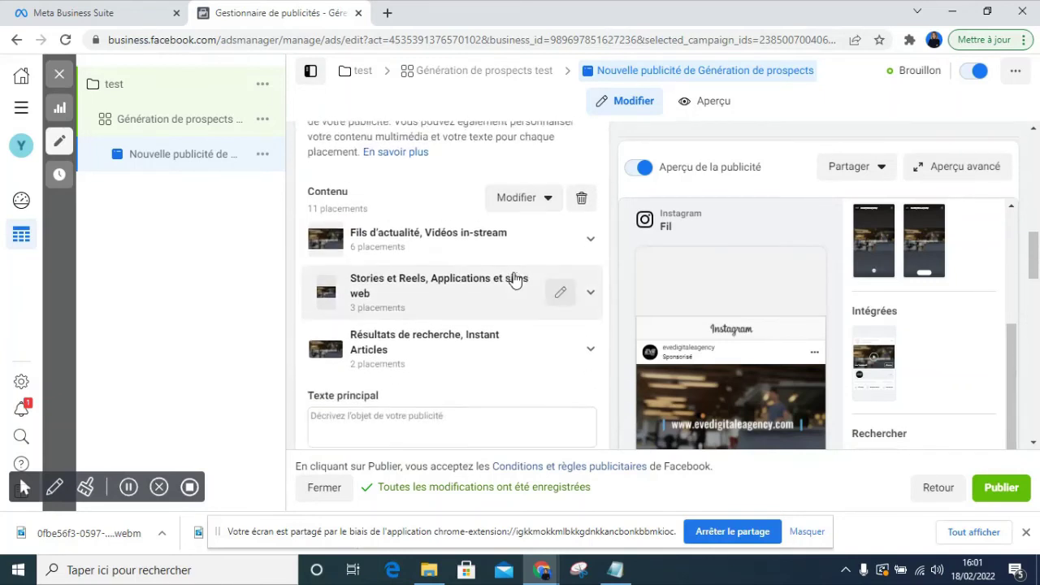
scroll(513, 278, "up", 1)
scroll(514, 278, "down", 3)
scroll(515, 272, "down", 1)
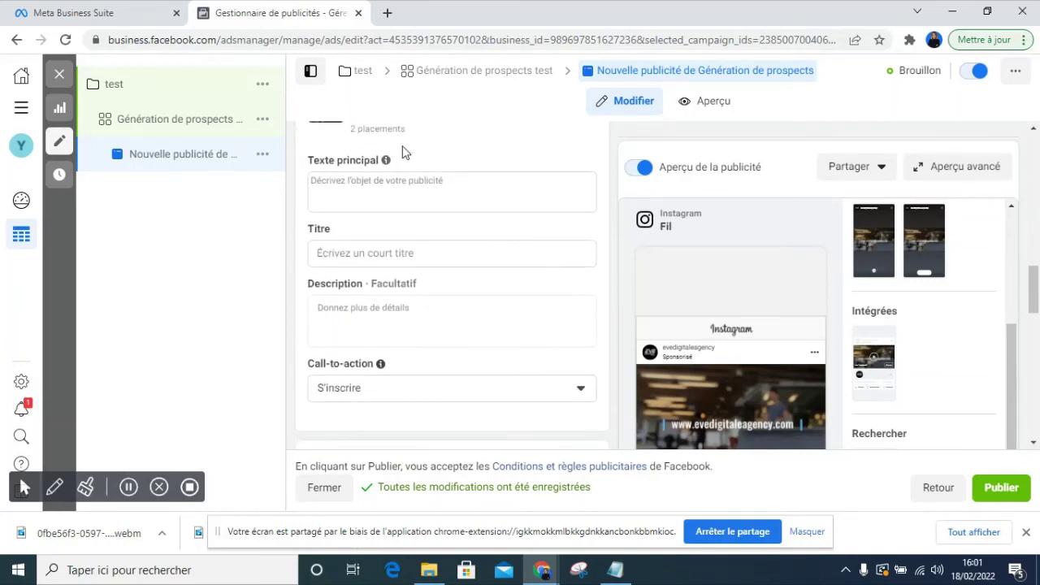
- Examine the ad's Texte principal, Titre, Description and Call-to-action fields
left_click(405, 183)
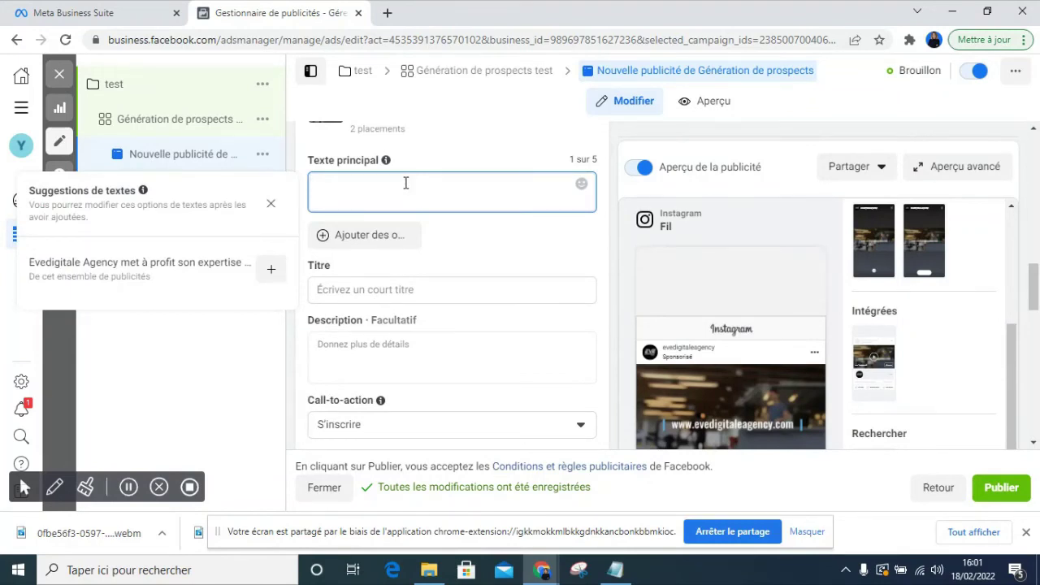
left_click(439, 296)
left_click(420, 389)
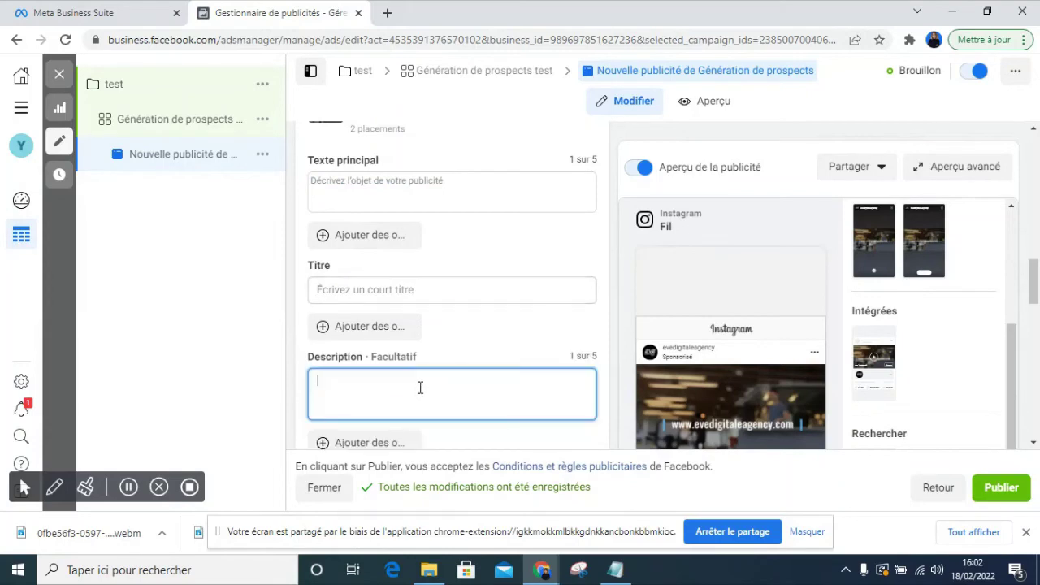
scroll(420, 386, "down", 3)
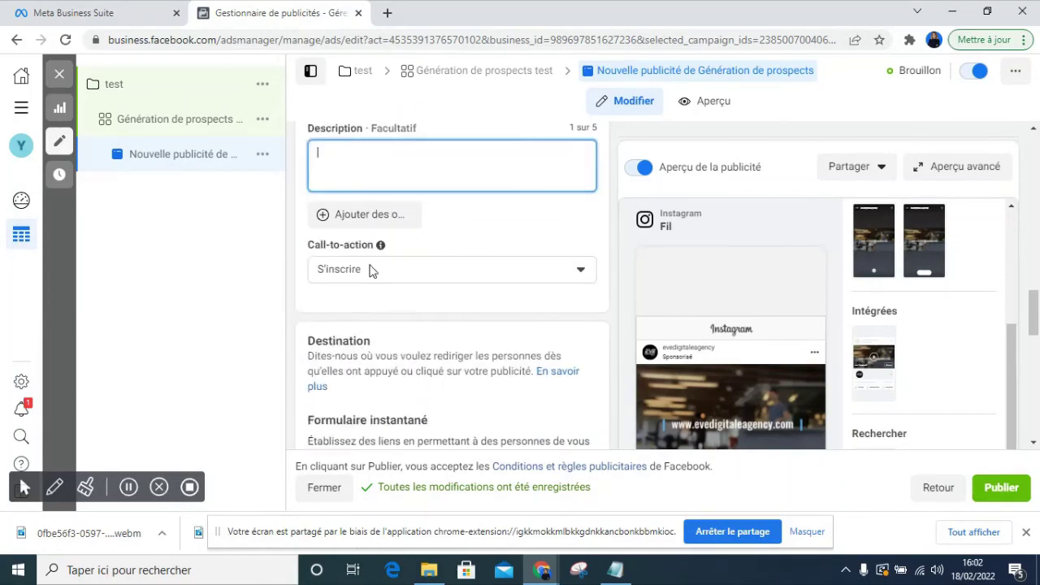
left_click(372, 271)
left_click(372, 273)
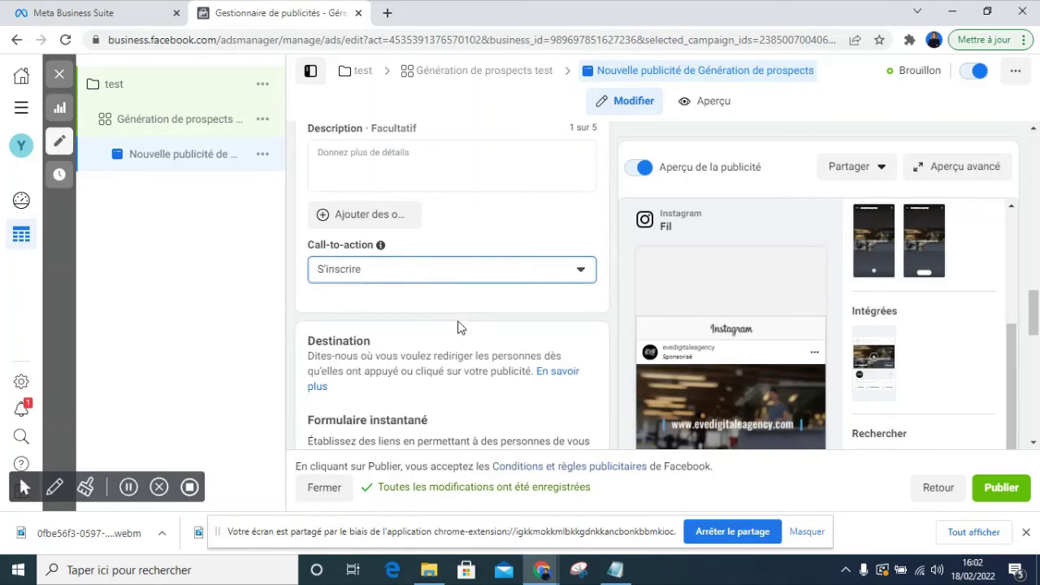
- Try the first Formulaire sans titre as the ad's instant form, and select Test formulaire vidéo again
scroll(457, 326, "down", 4)
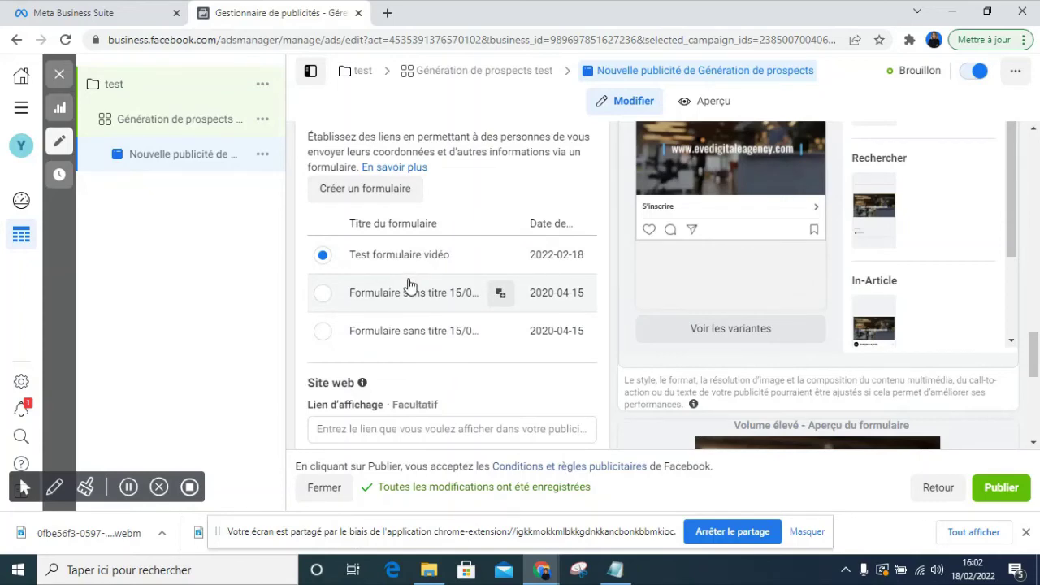
scroll(434, 325, "down", 3)
scroll(392, 178, "up", 2)
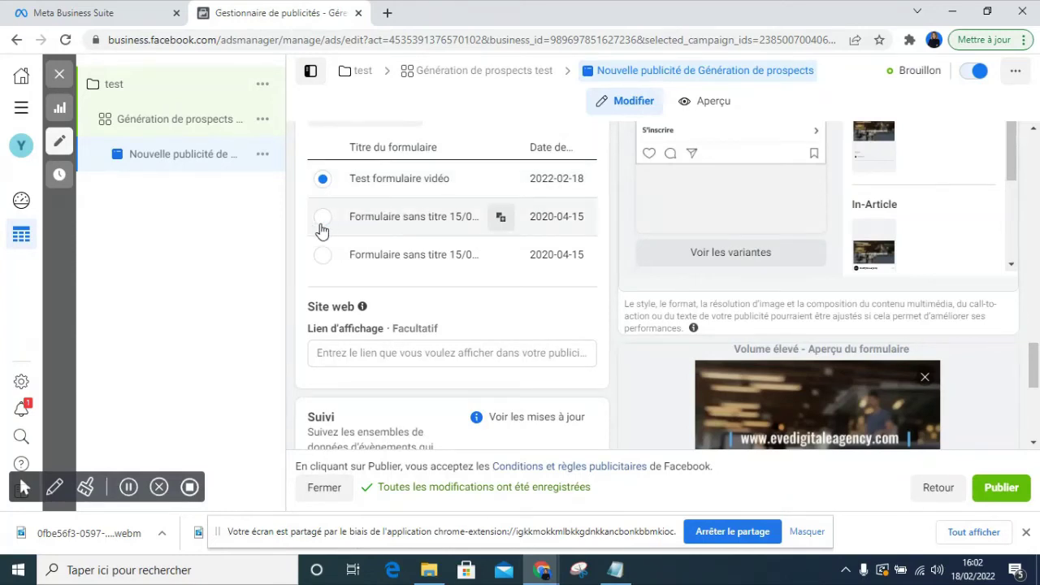
key("Down")
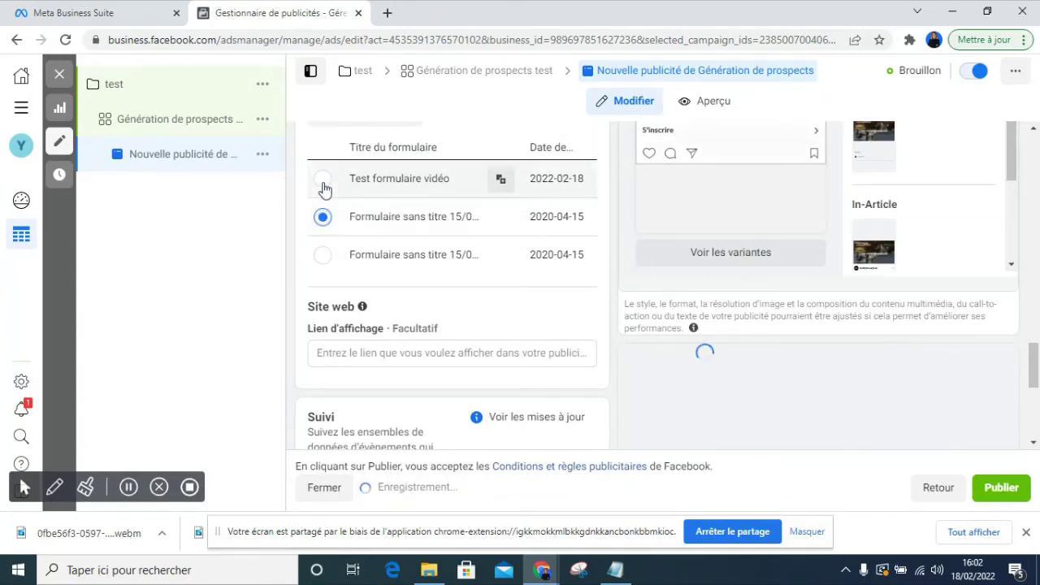
left_click(324, 182)
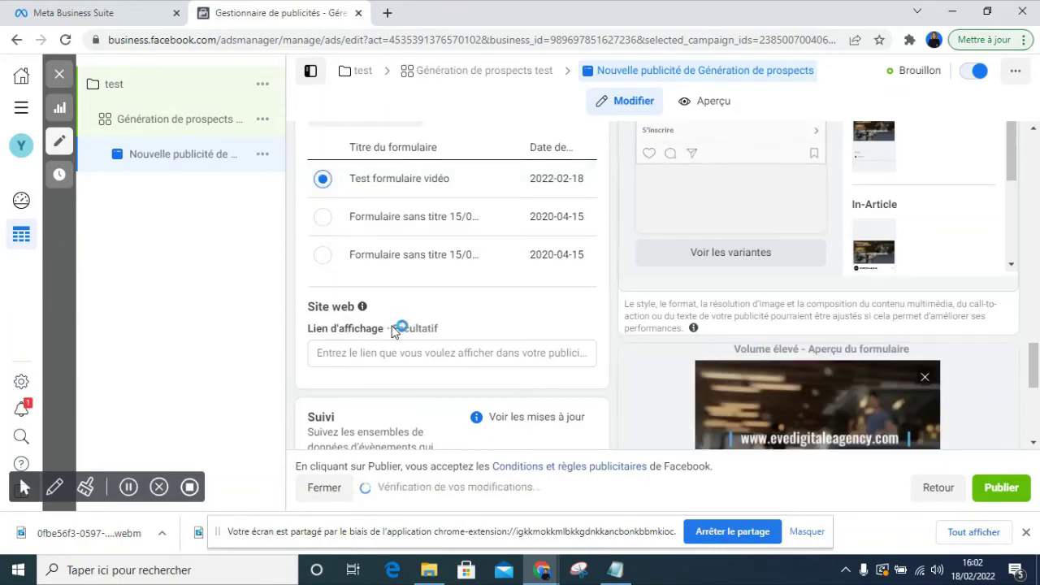
- Look over the Suivi event options, the Paramètres de l'URL field and the instant form preview
scroll(396, 329, "down", 4)
scroll(396, 329, "down", 1)
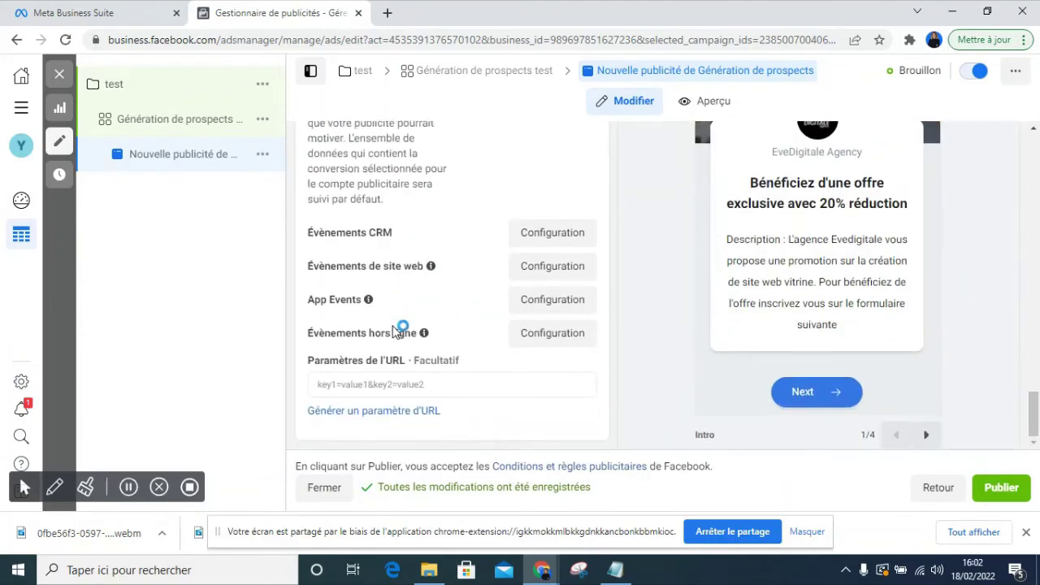
scroll(396, 329, "up", 2)
scroll(804, 348, "up", 4)
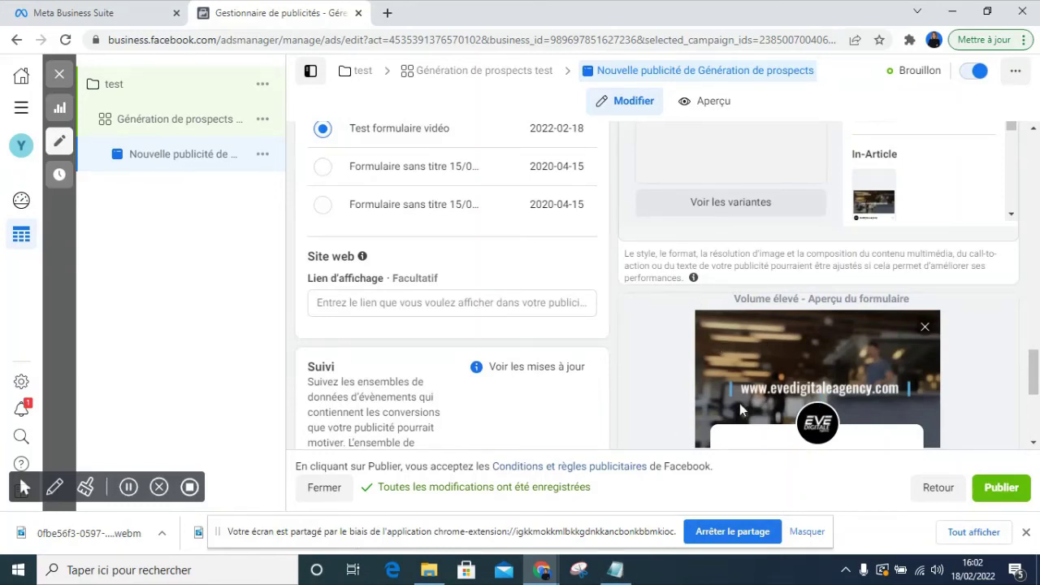
- Recheck the ad's name, Identité, Format and Contenu publicitaire sections alongside its placement previews
scroll(828, 365, "up", 8)
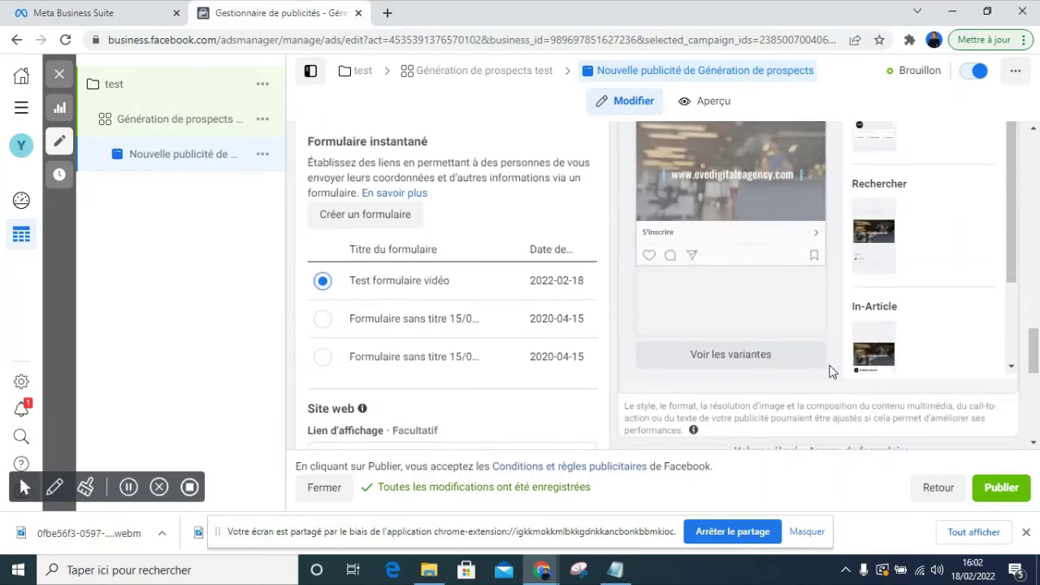
scroll(828, 371, "up", 10)
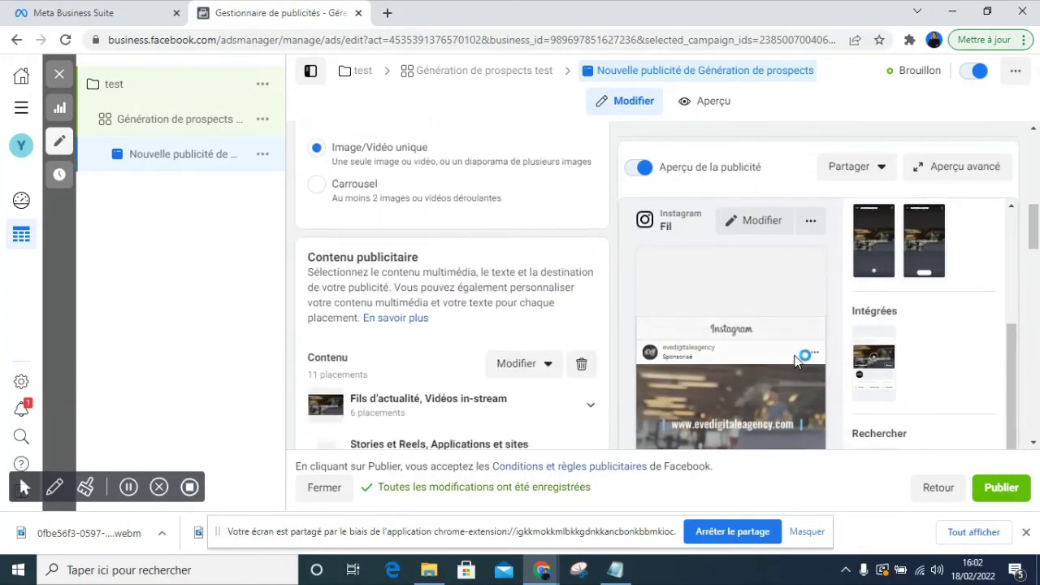
scroll(794, 361, "up", 5)
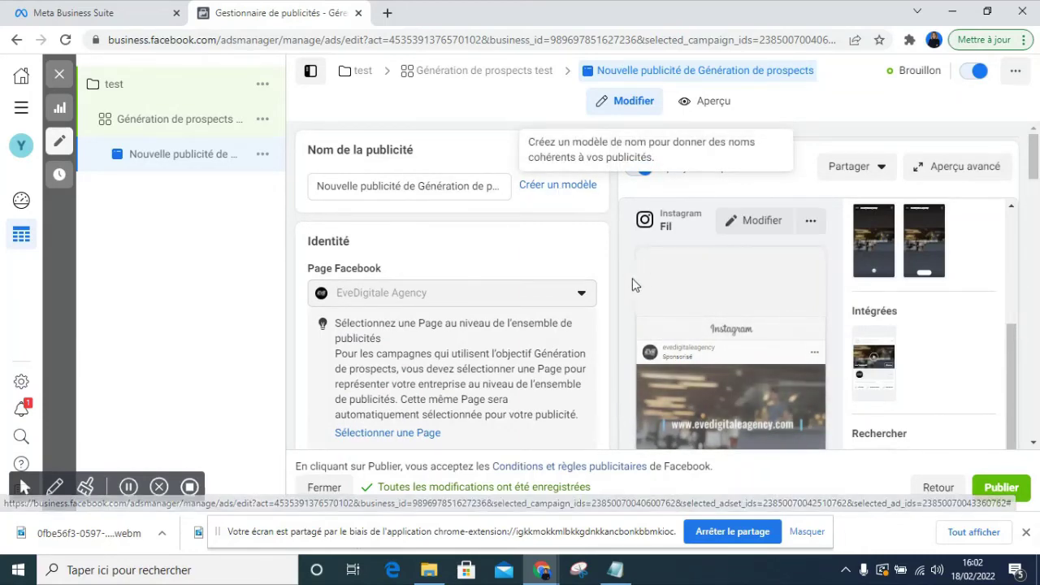
scroll(468, 269, "down", 2)
scroll(467, 269, "down", 2)
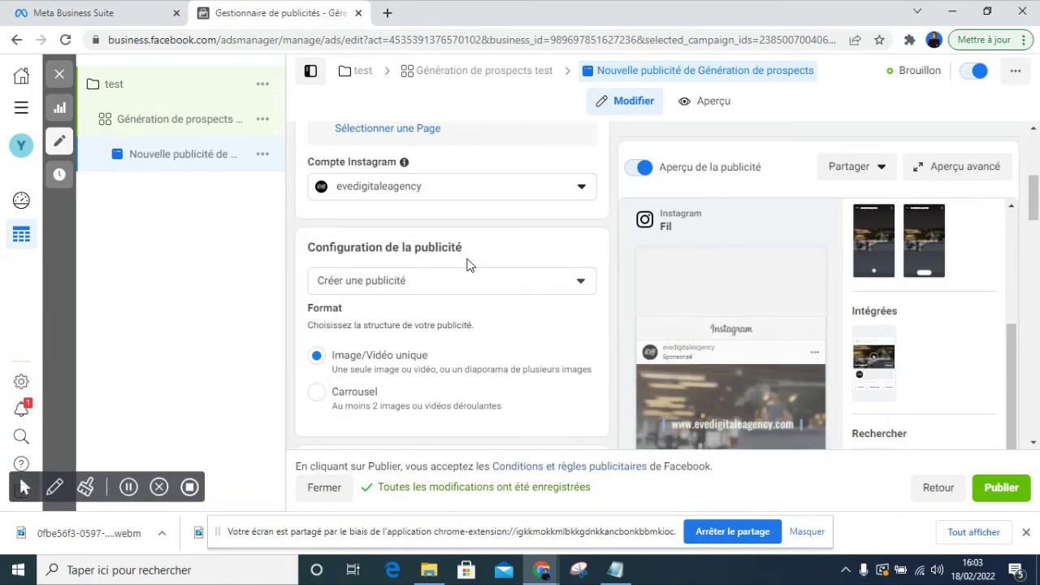
scroll(474, 296, "down", 2)
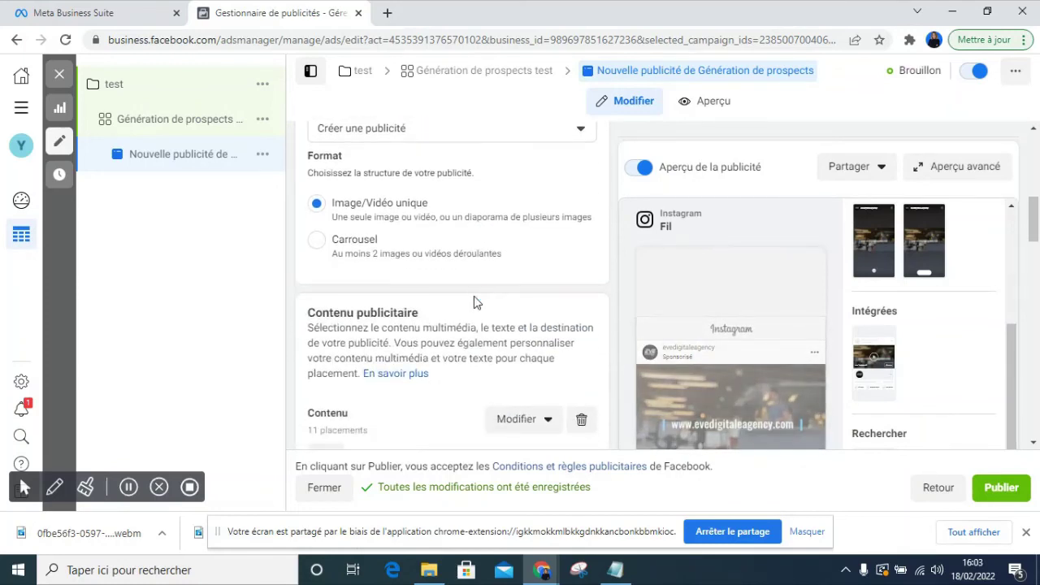
left_click(192, 497)
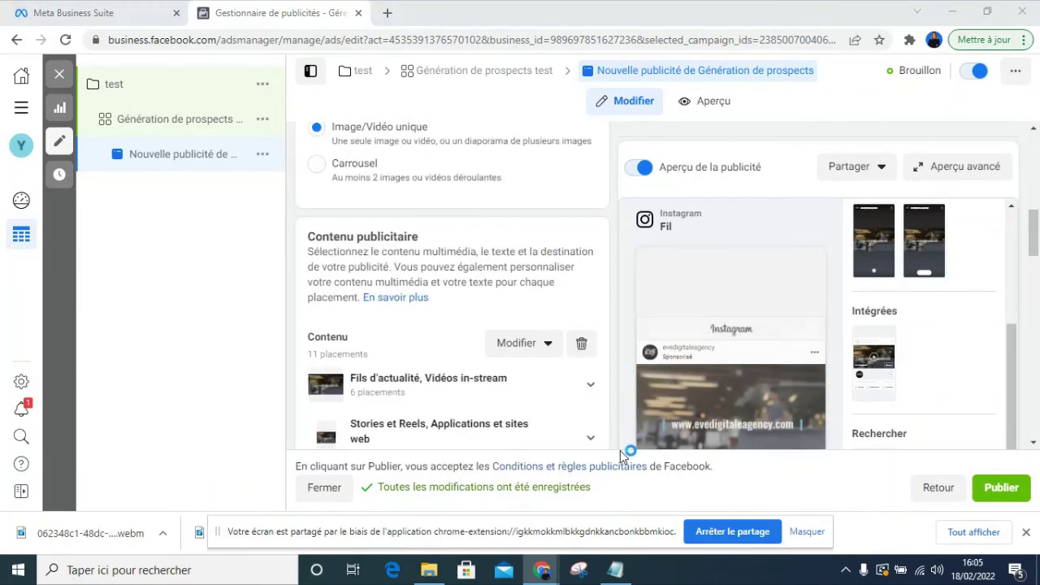
mouse_move(667, 376)
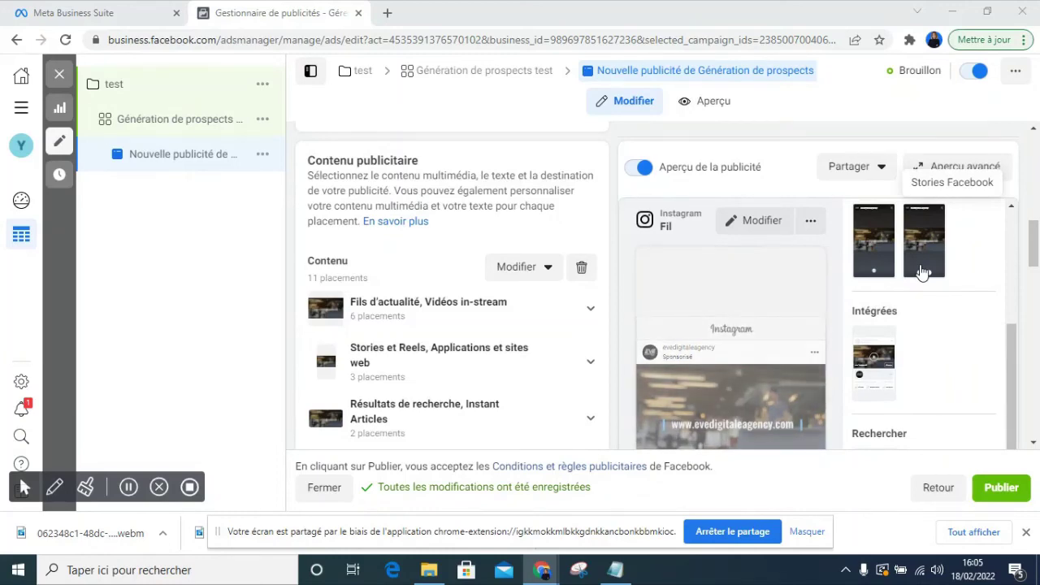
scroll(520, 252, "up", 4)
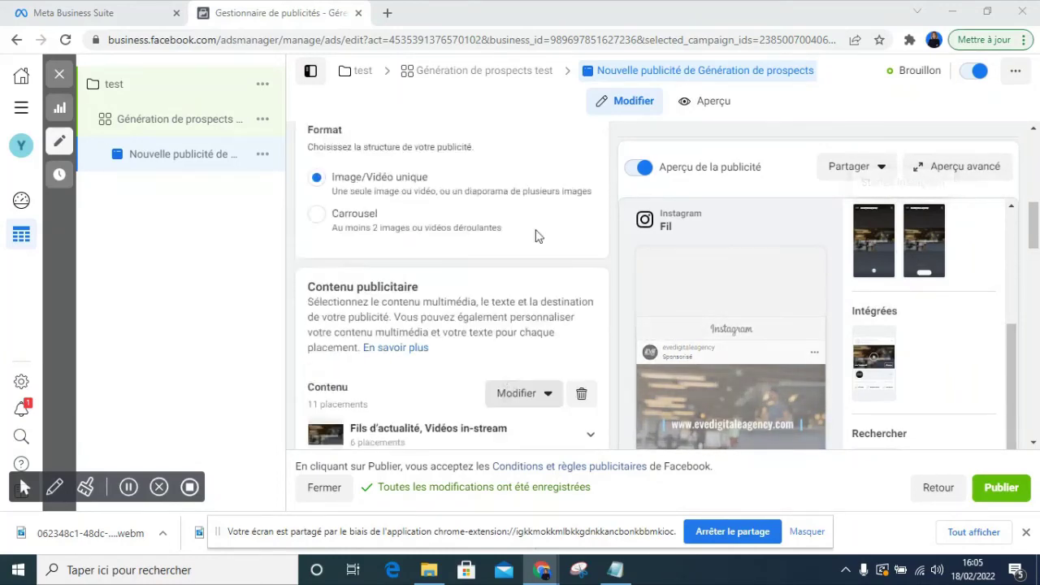
scroll(520, 260, "down", 2)
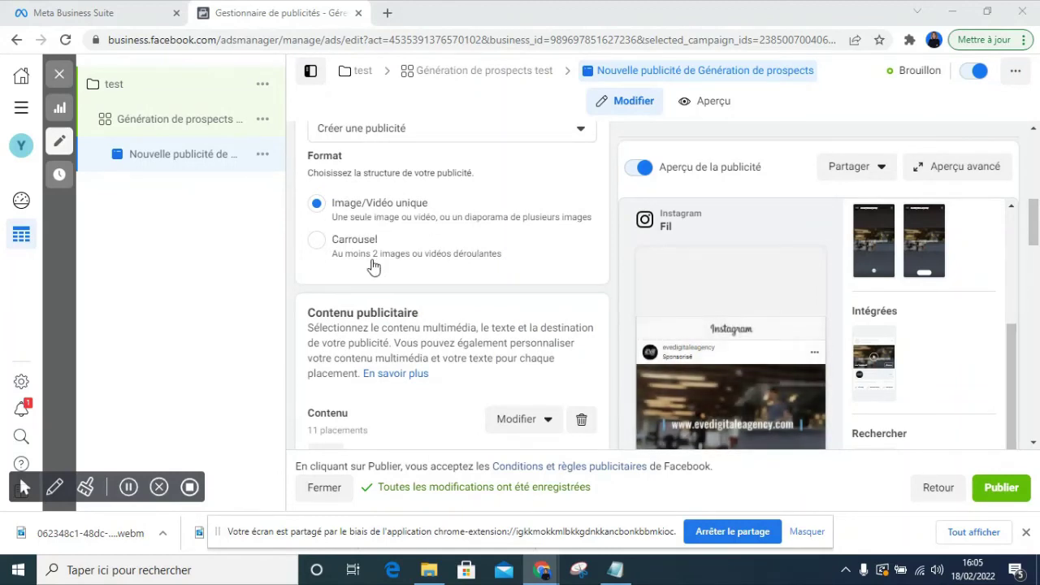
- Edit the ad's content and import the image test from the Images folder as its new media
scroll(573, 251, "down", 3)
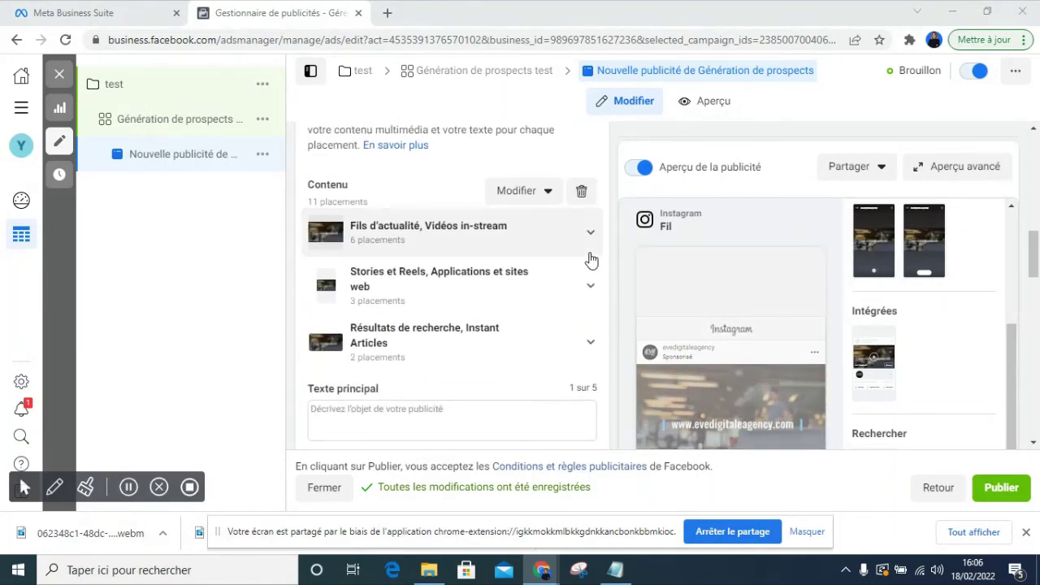
left_click(526, 191)
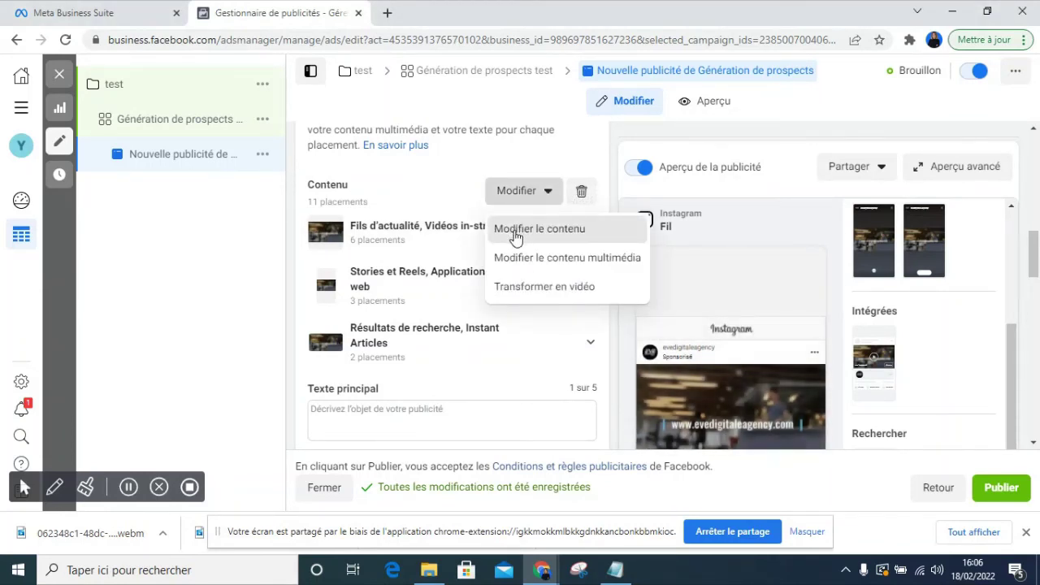
left_click(515, 236)
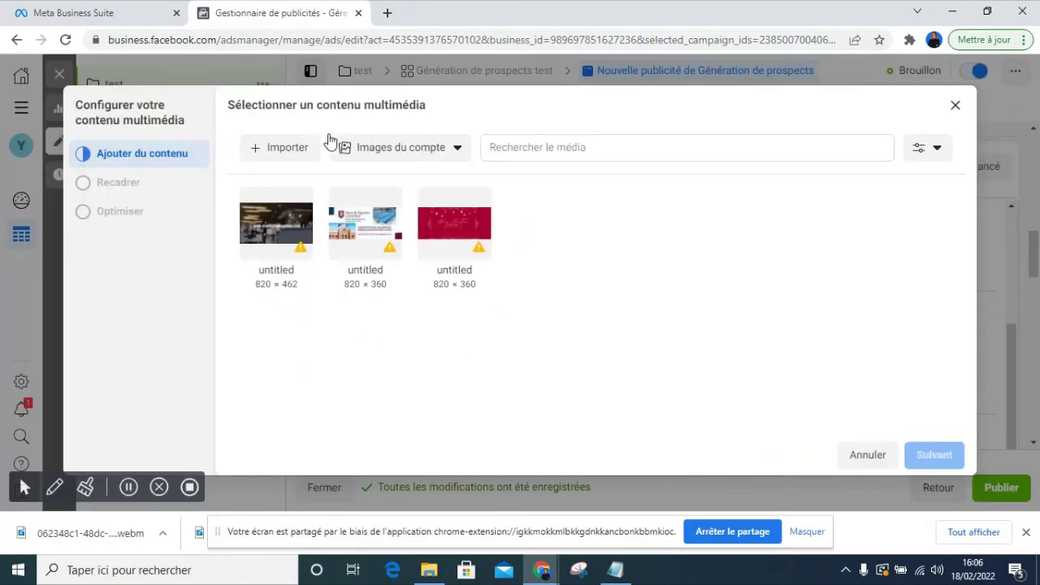
left_click(281, 151)
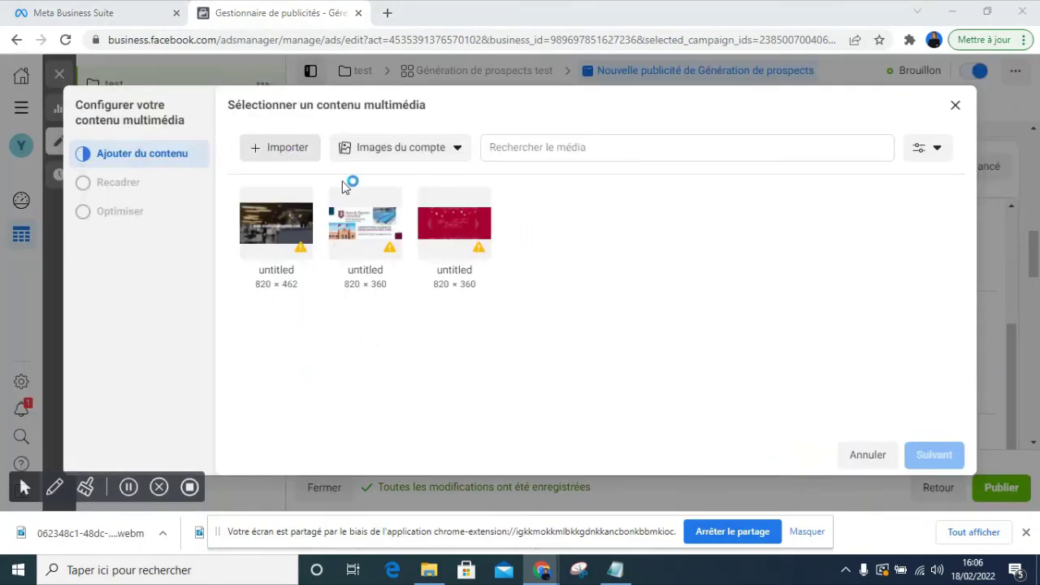
left_click(60, 201)
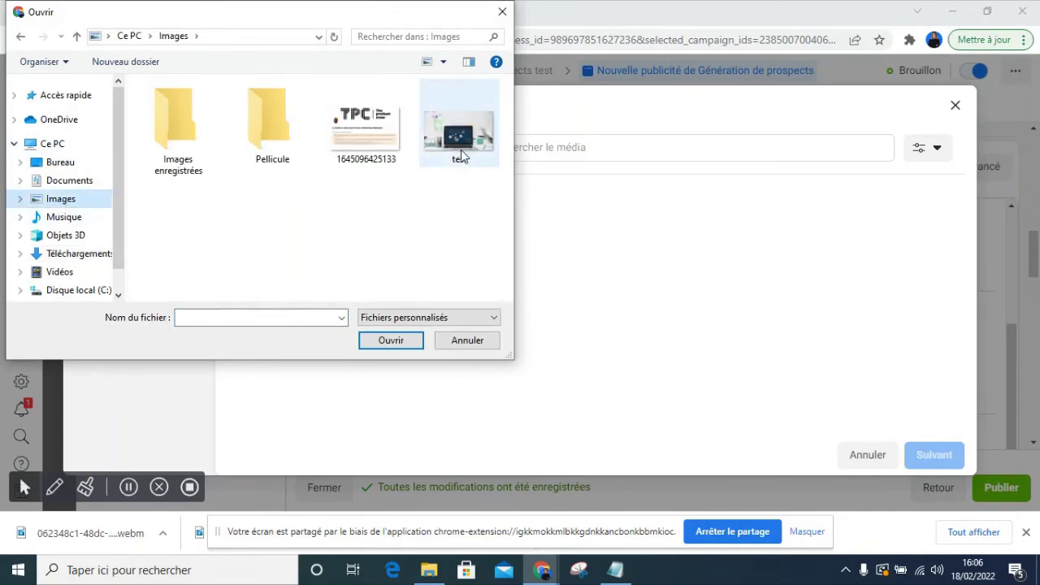
left_click(460, 150)
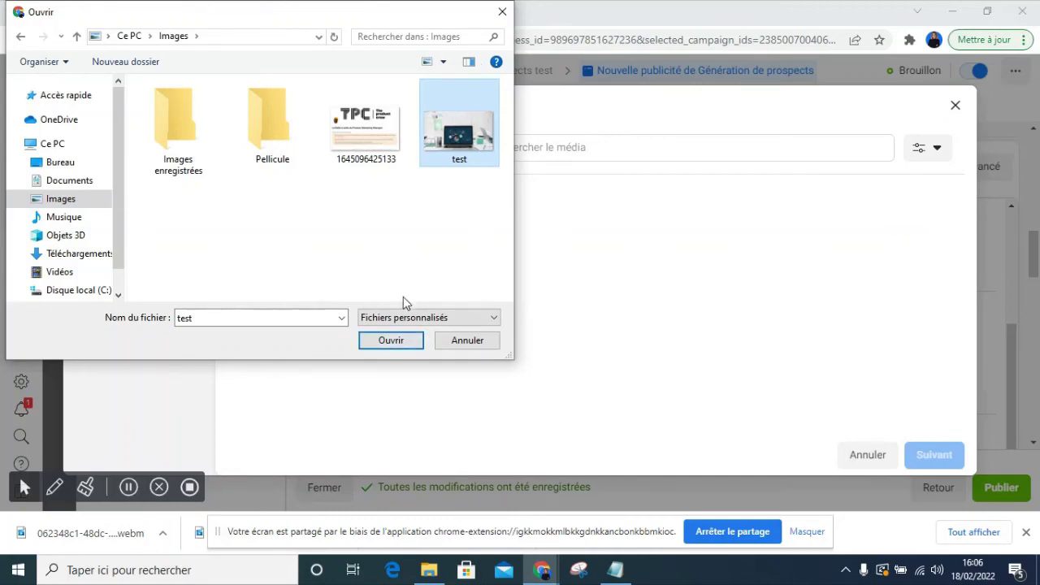
left_click(393, 338)
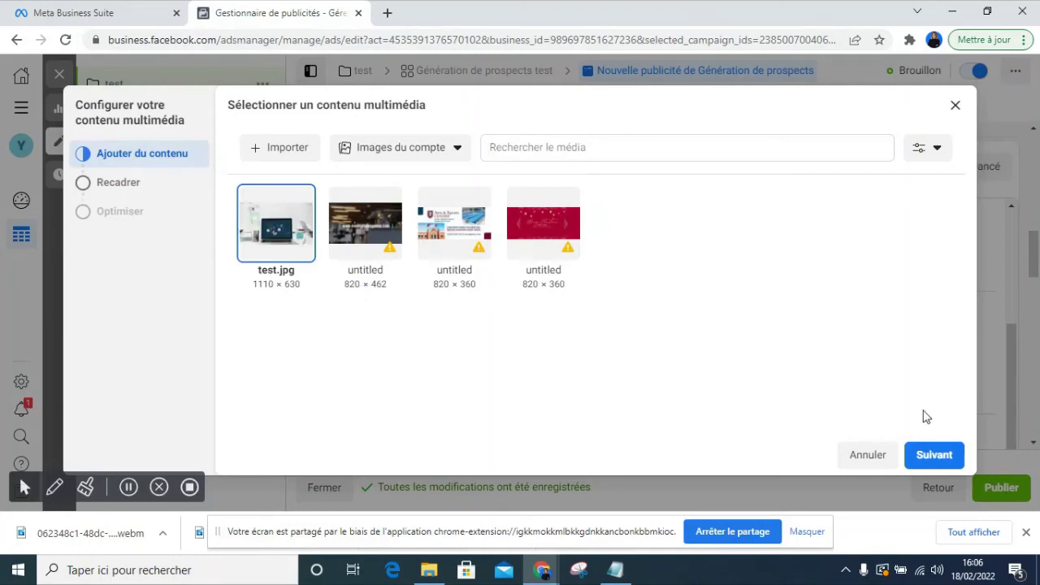
- Keep the Original (recommandé) format for all placement groups, apply the new image to the ad and check its placement previews
left_click(935, 470)
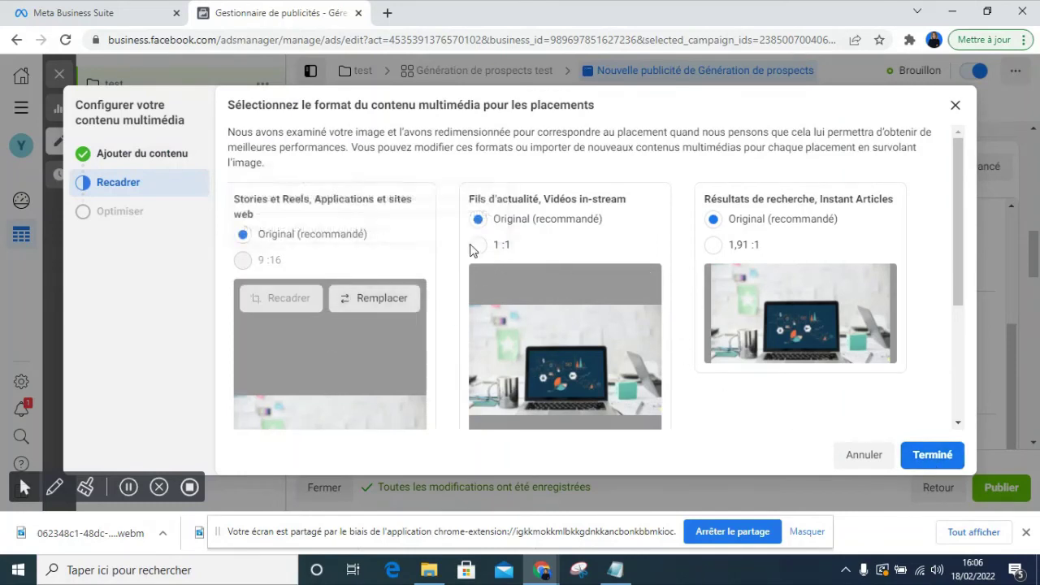
scroll(815, 250, "down", 3)
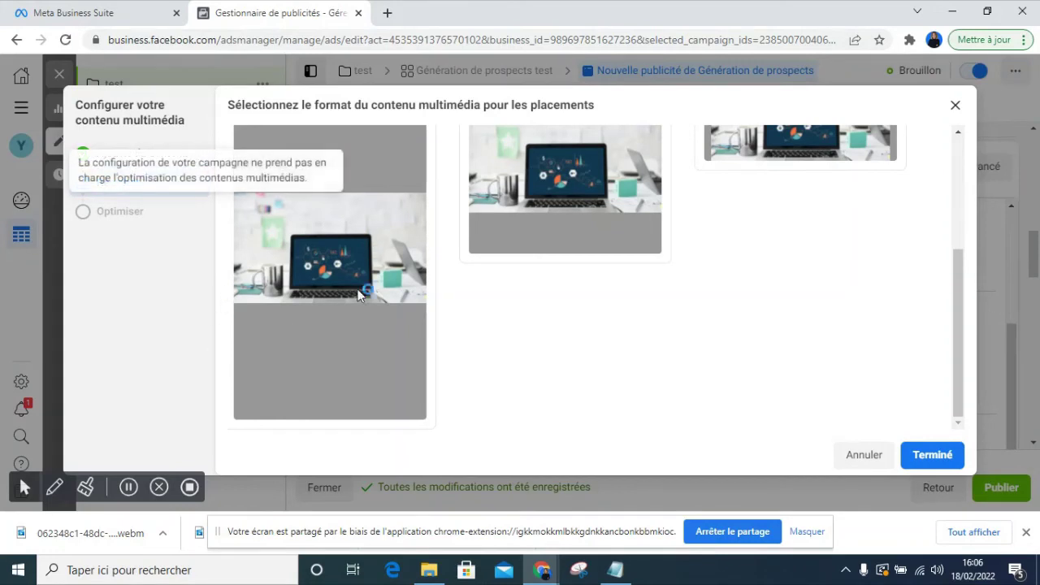
left_click(926, 453)
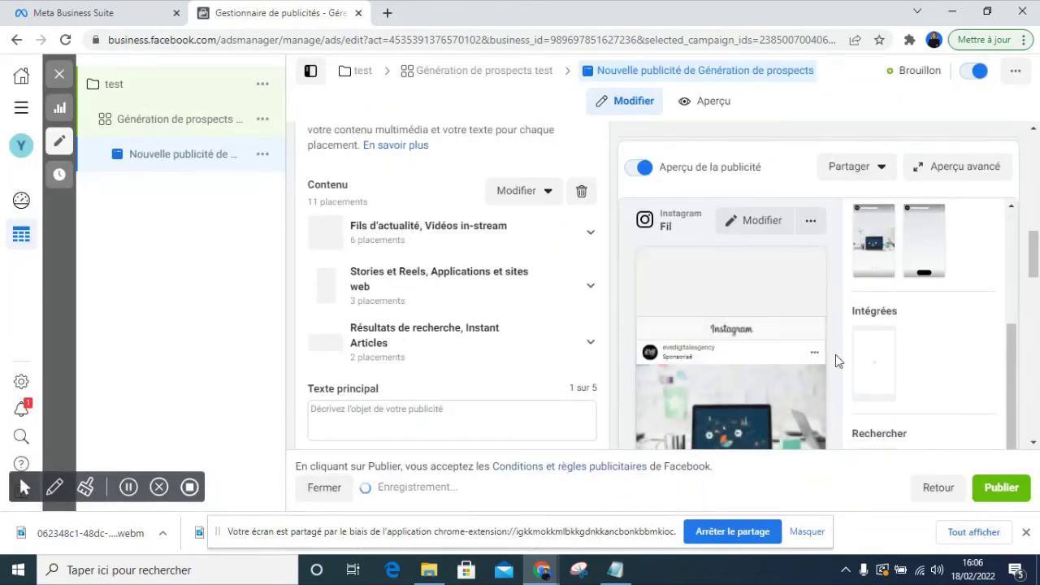
scroll(983, 374, "down", 2)
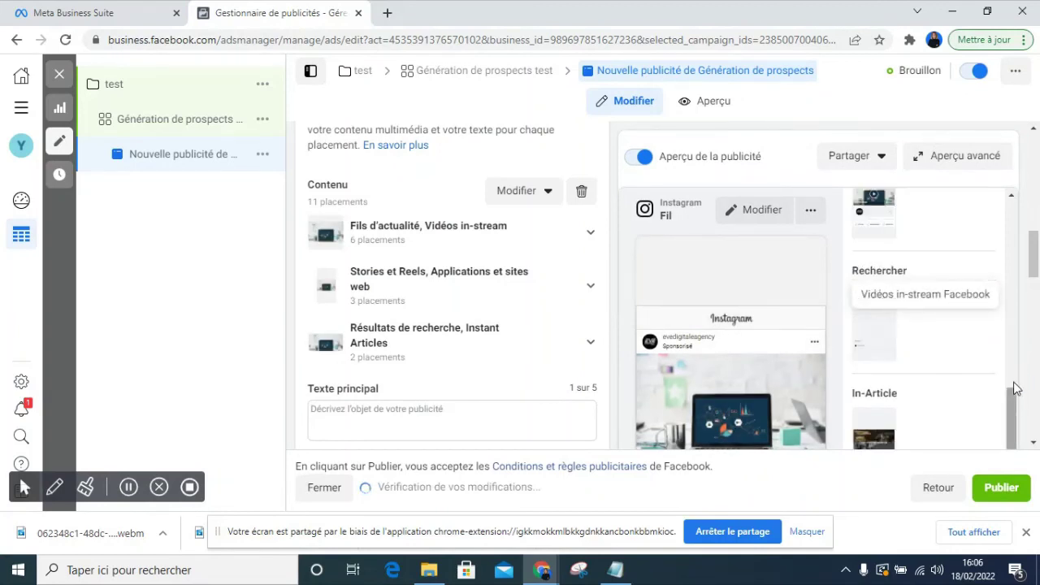
- Copy the description sentences starting with "L'agence Evedigitale vous propose une promotion" from the Bloc-notes notes for the ad's Texte principal
left_click_drag(1016, 410, 1010, 266)
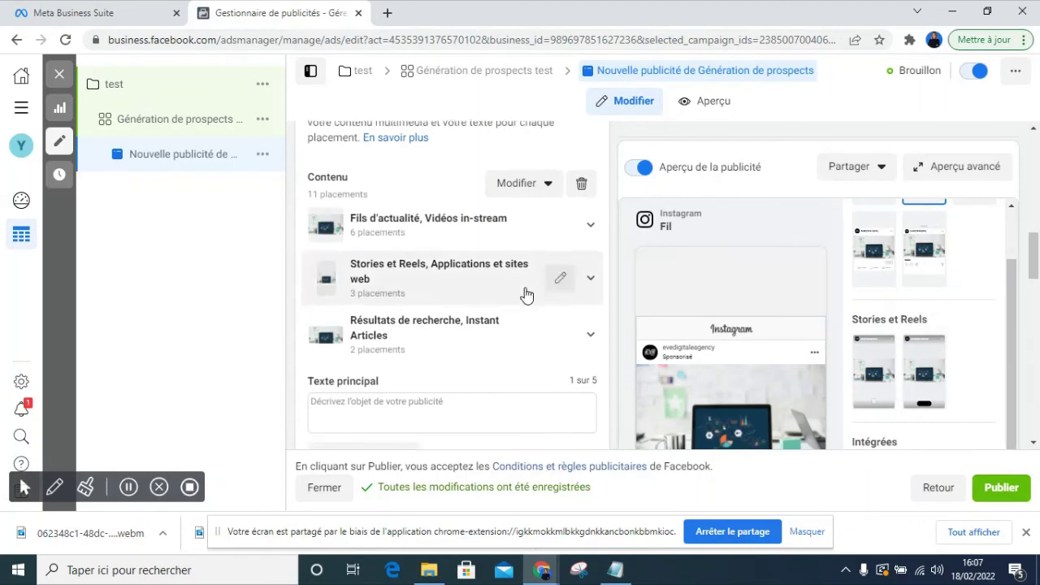
scroll(536, 281, "down", 3)
left_click(468, 186)
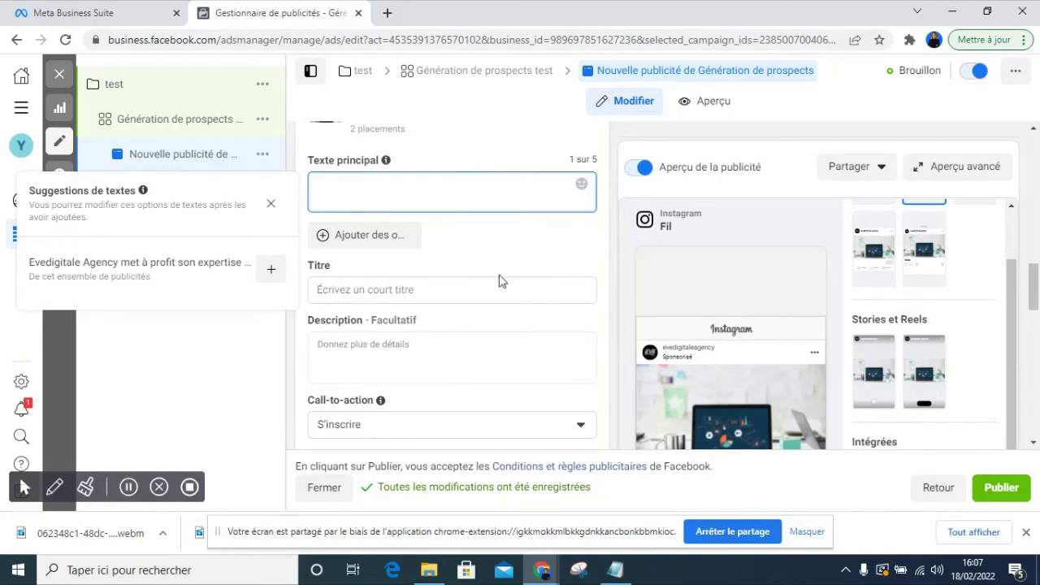
left_click(615, 570)
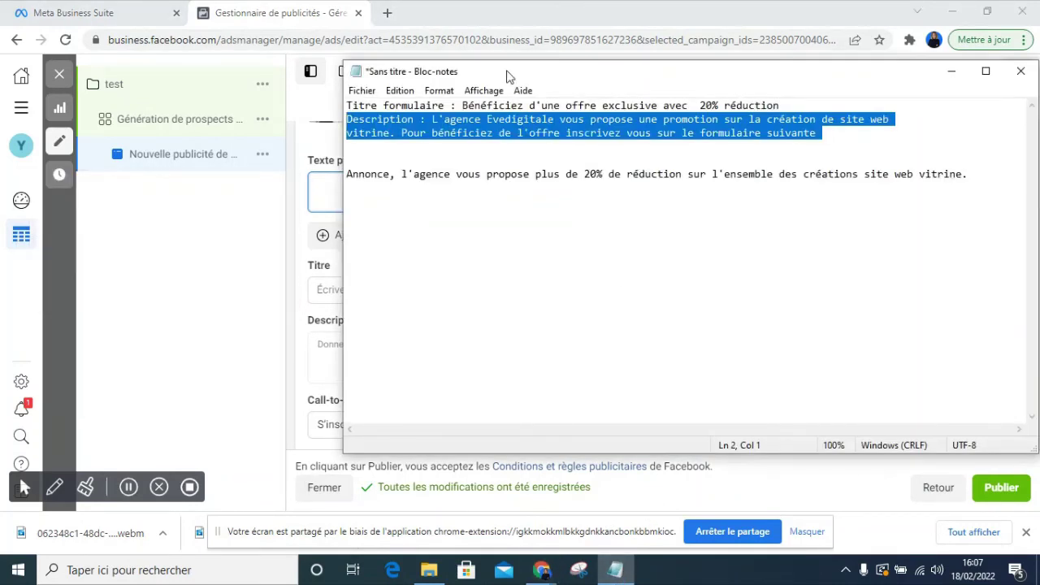
left_click(499, 126)
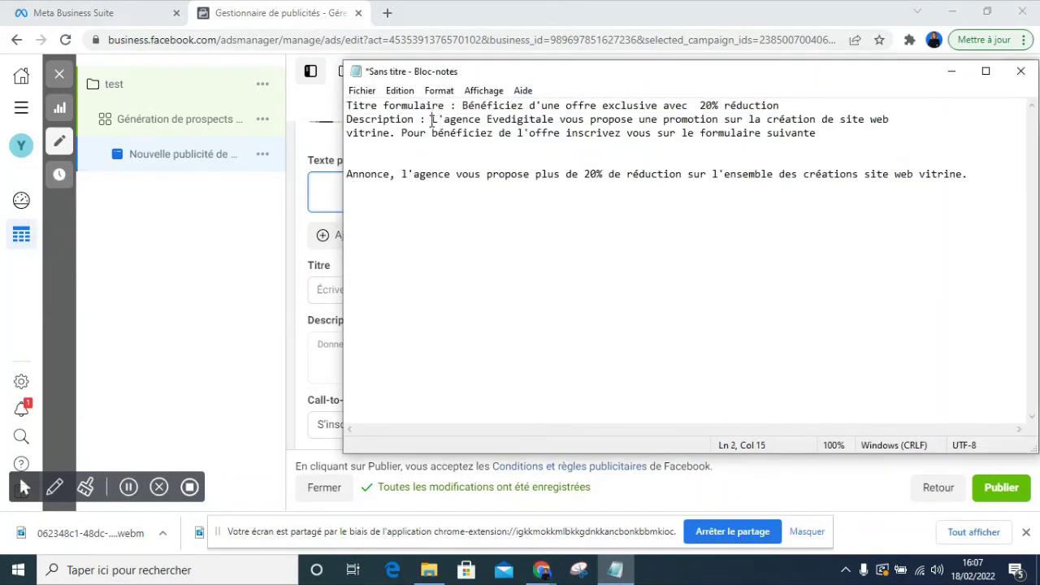
left_click_drag(432, 119, 811, 128)
right_click(811, 127)
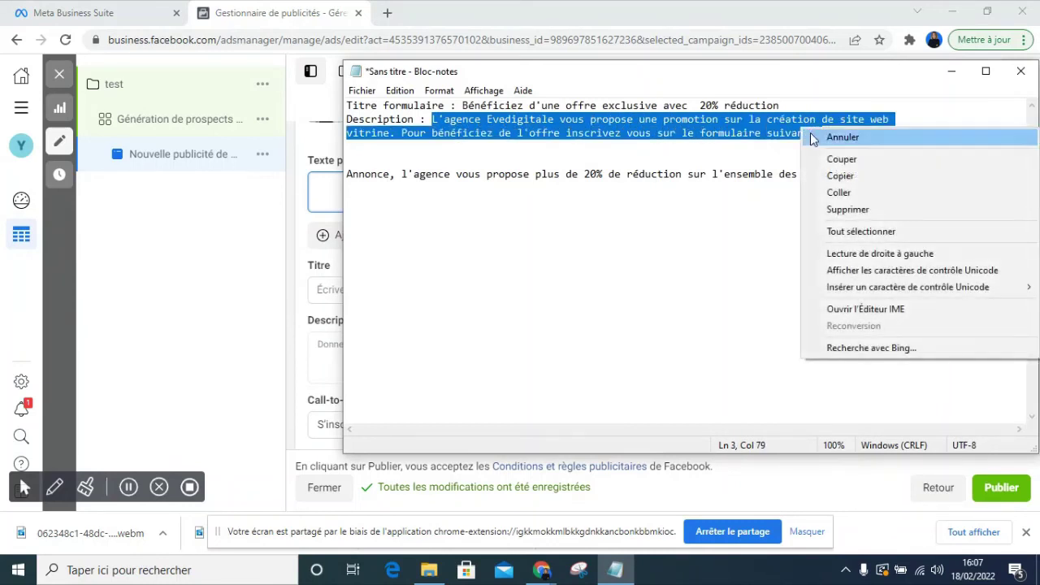
left_click(828, 175)
left_click(772, 500)
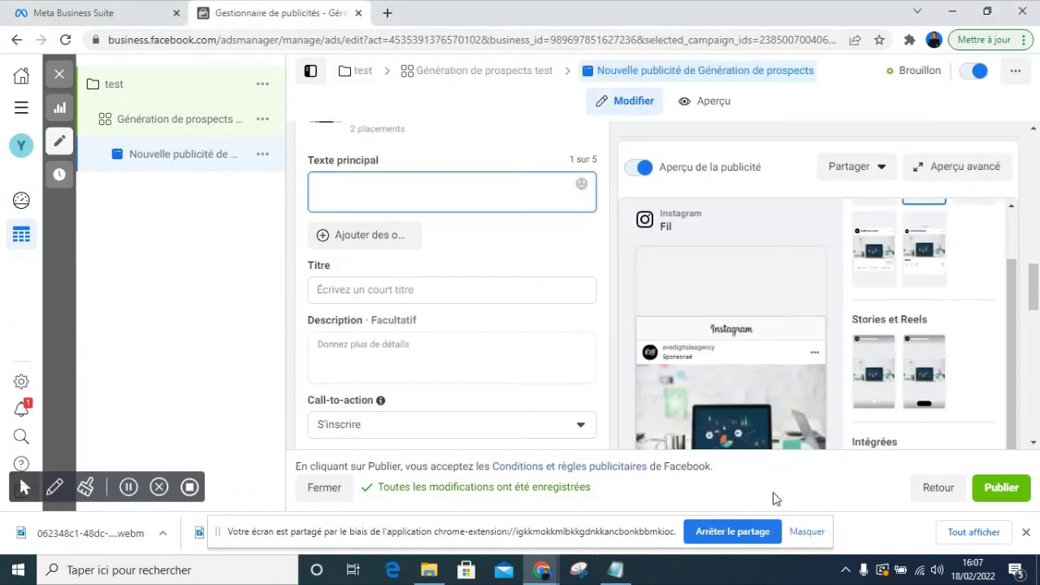
- Try to paste the copied description into the ad's Texte principal field
left_click(399, 188)
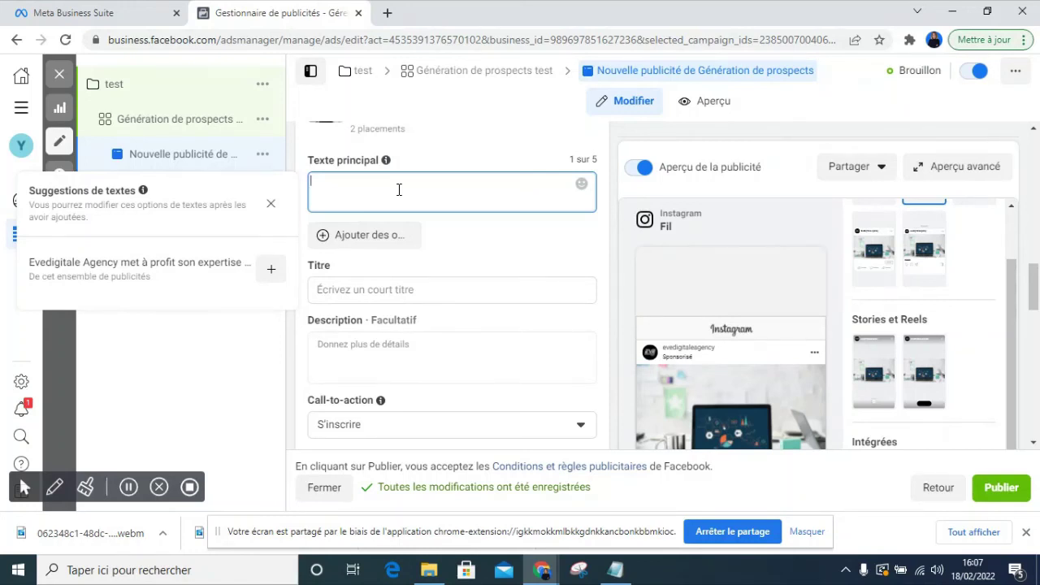
right_click(397, 189)
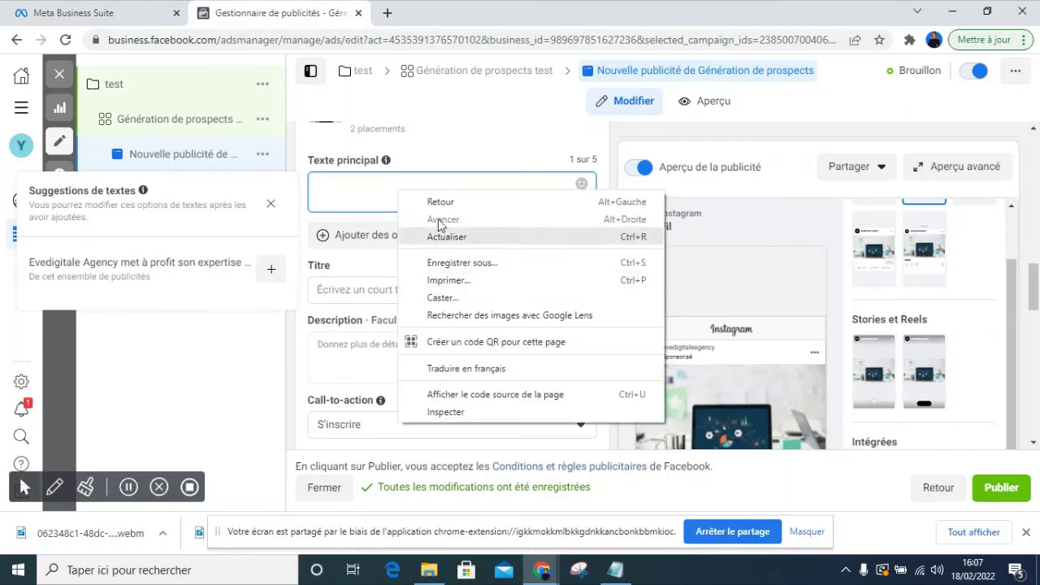
left_click(379, 198)
right_click(378, 199)
left_click(376, 180)
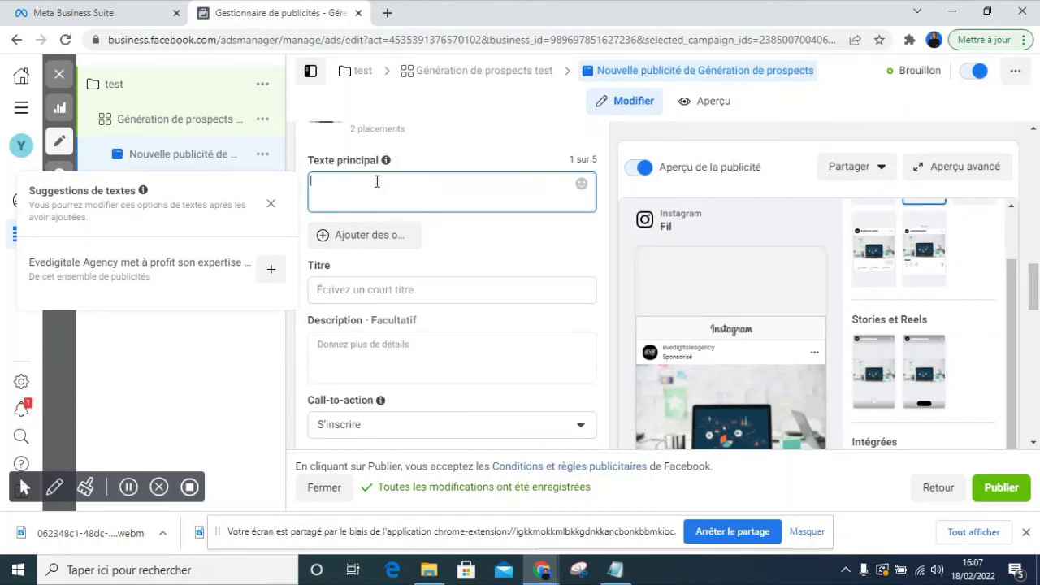
- Recopy the description from Bloc-notes, without its "Description :" label, and paste it as the ad's Texte principal
left_click(615, 572)
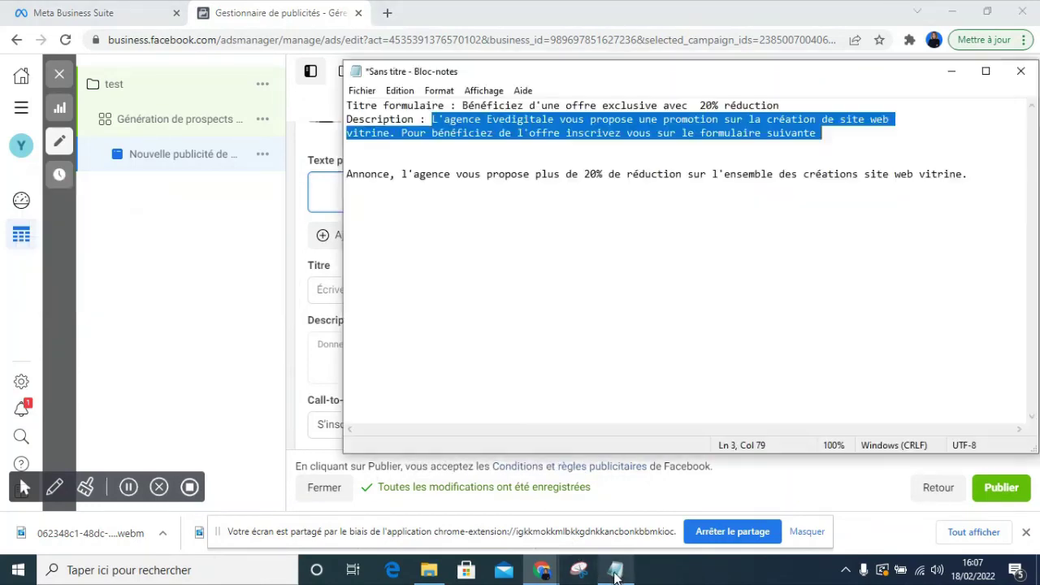
right_click(573, 125)
left_click(603, 178)
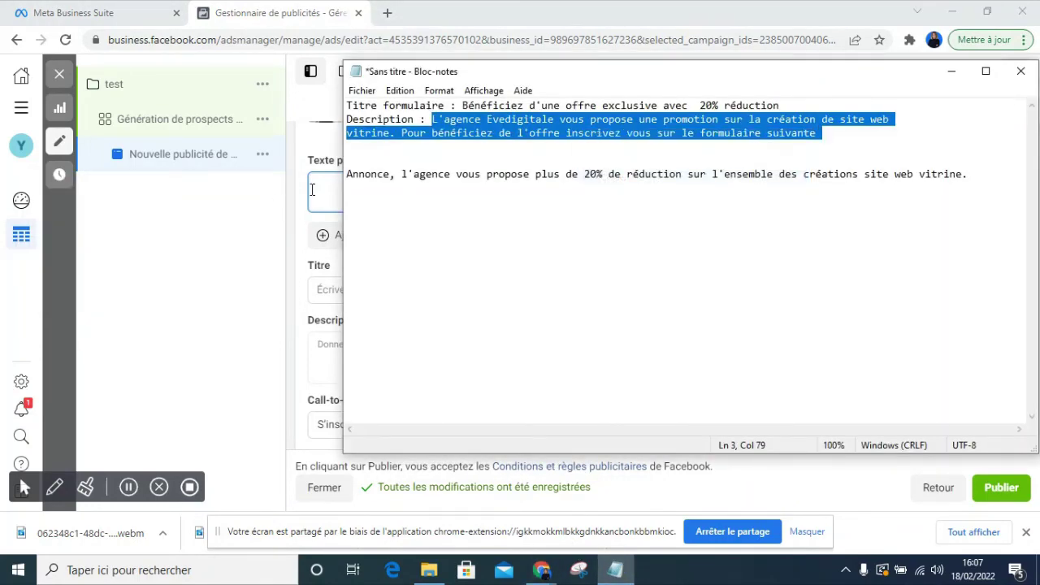
left_click(314, 193)
right_click(313, 191)
left_click(383, 180)
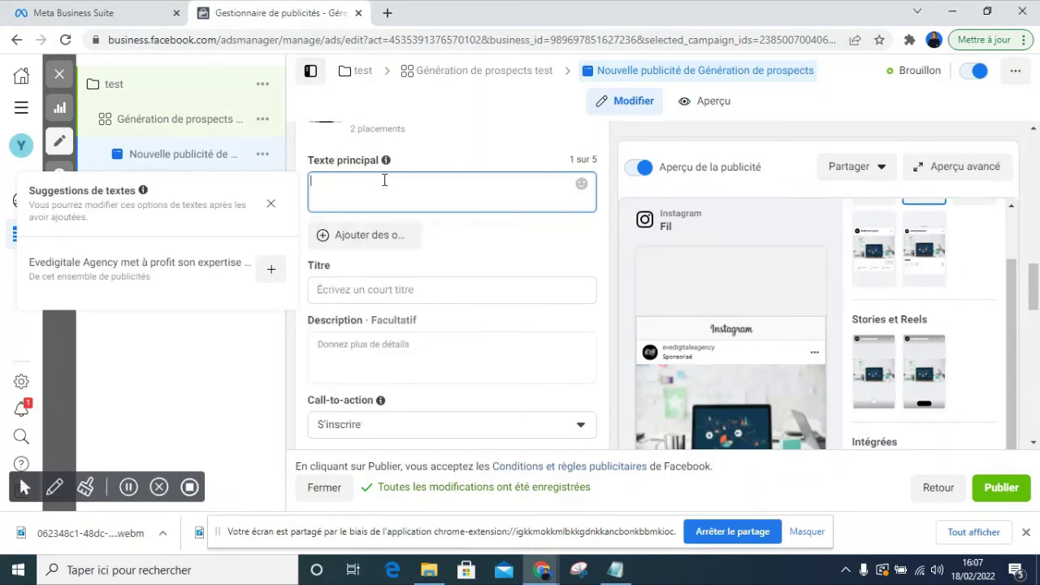
right_click(387, 188)
left_click(426, 306)
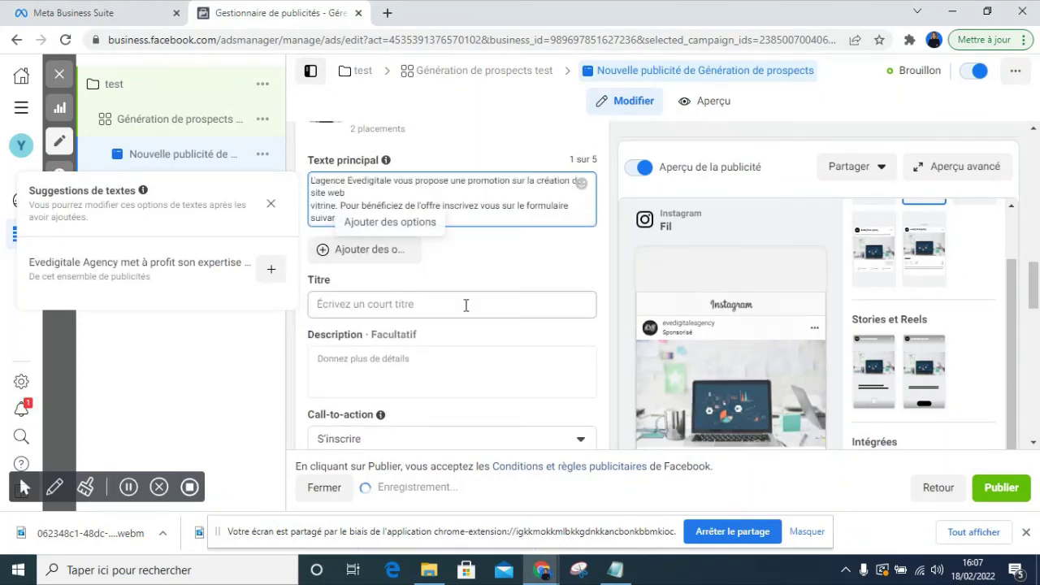
- Copy "Bénéficiez d'une offre exclusive avec 20% réduction" from Bloc-notes and paste it as the ad's Titre
left_click(466, 305)
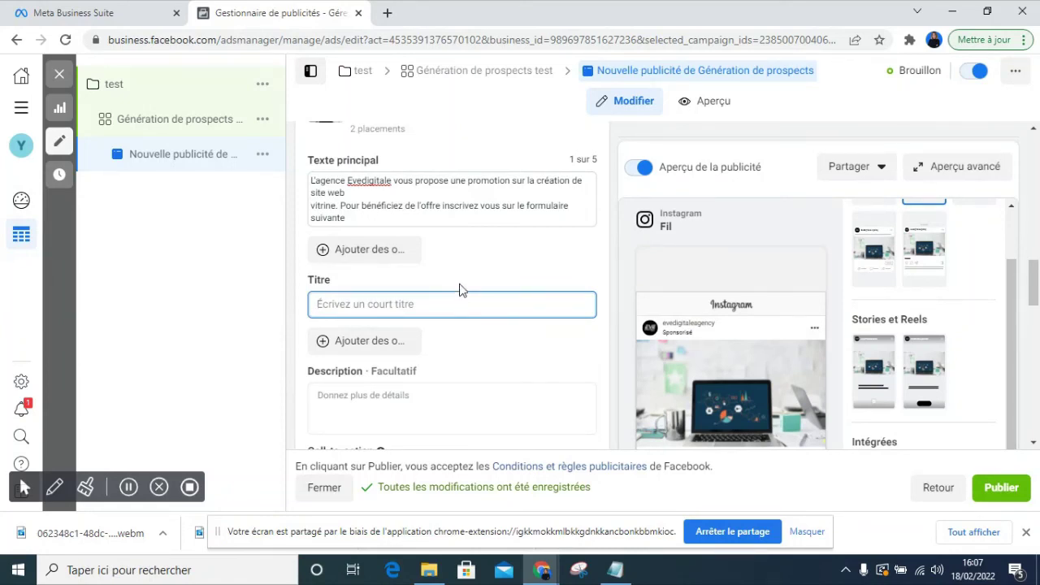
left_click(617, 569)
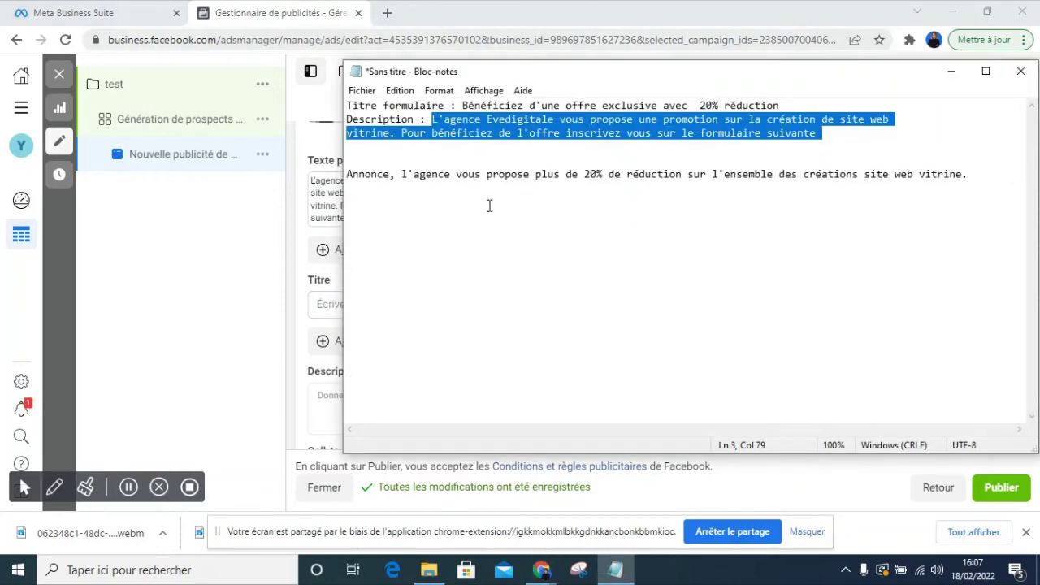
left_click(488, 174)
left_click_drag(463, 105, 804, 101)
right_click(778, 108)
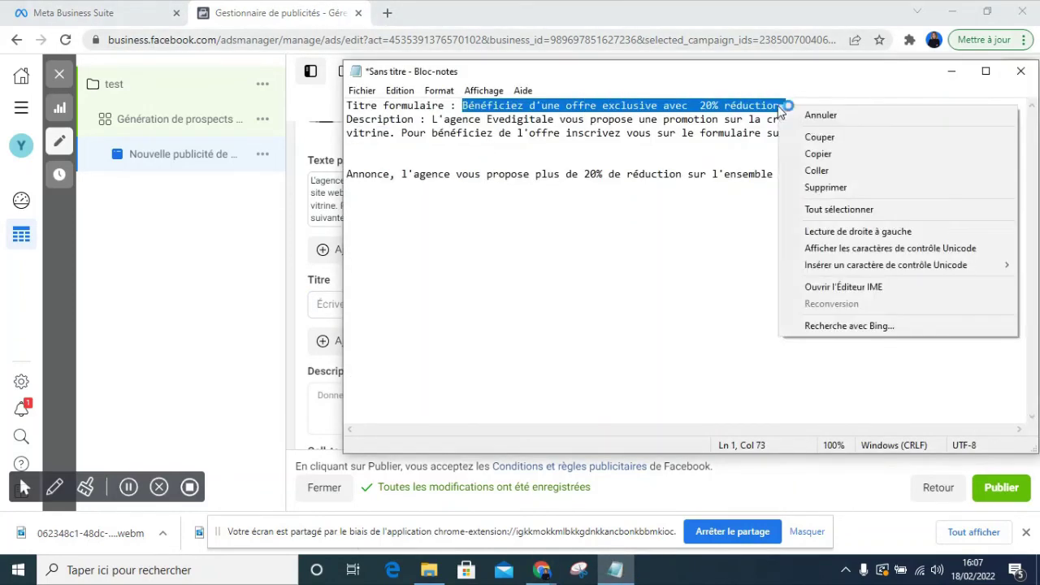
left_click(797, 155)
left_click(951, 71)
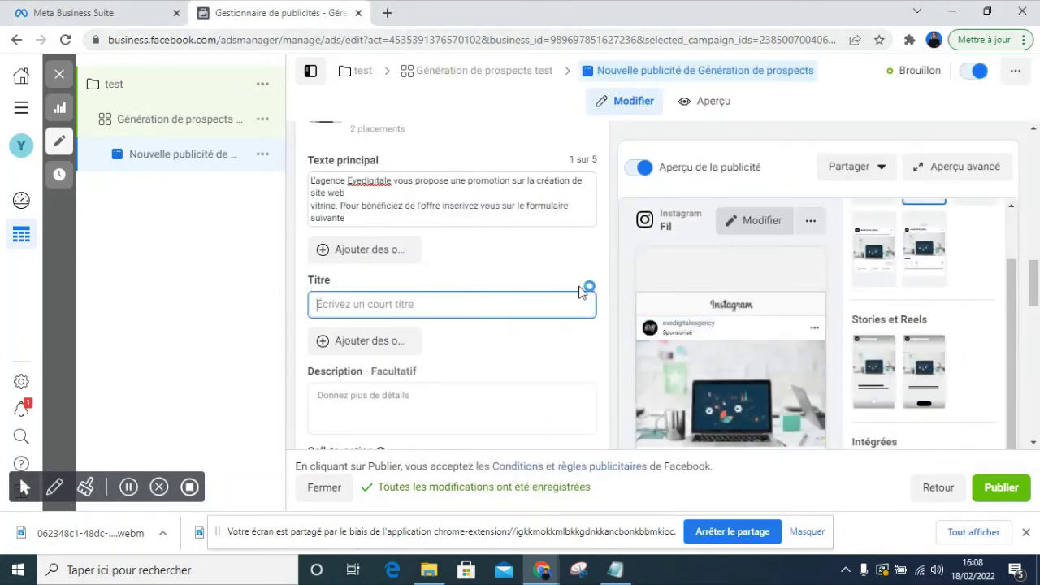
right_click(549, 305)
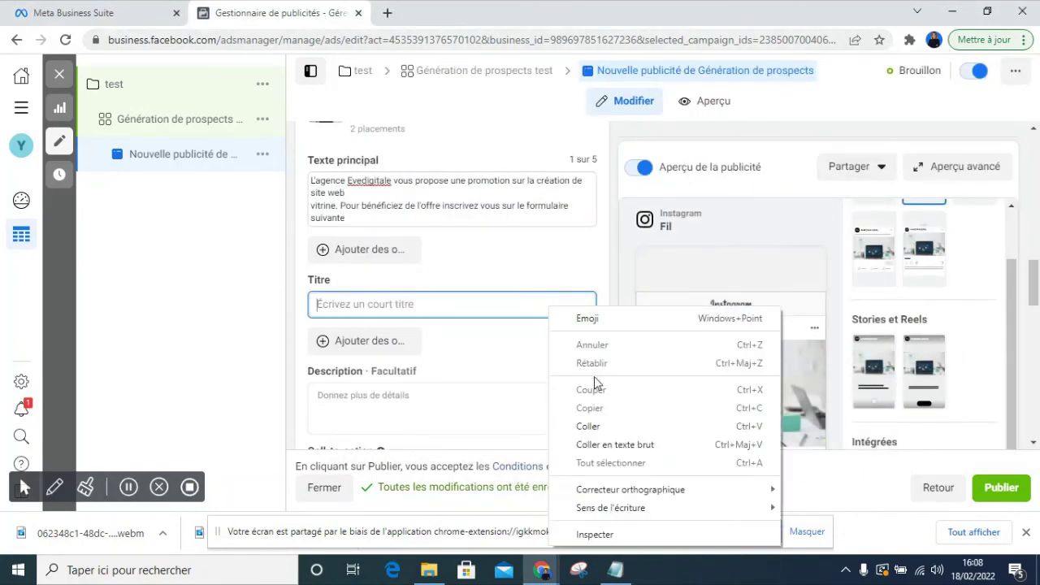
left_click(590, 424)
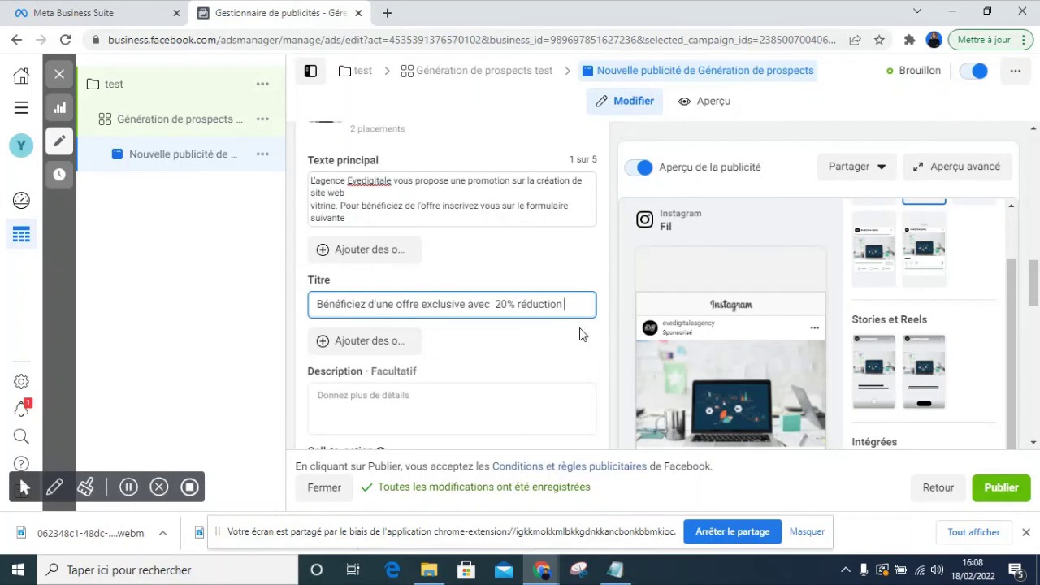
- Look over the ad's Description and Call-to-action fields, the Formulaire instantané list and the placement previews
left_click(447, 398)
scroll(446, 398, "down", 3)
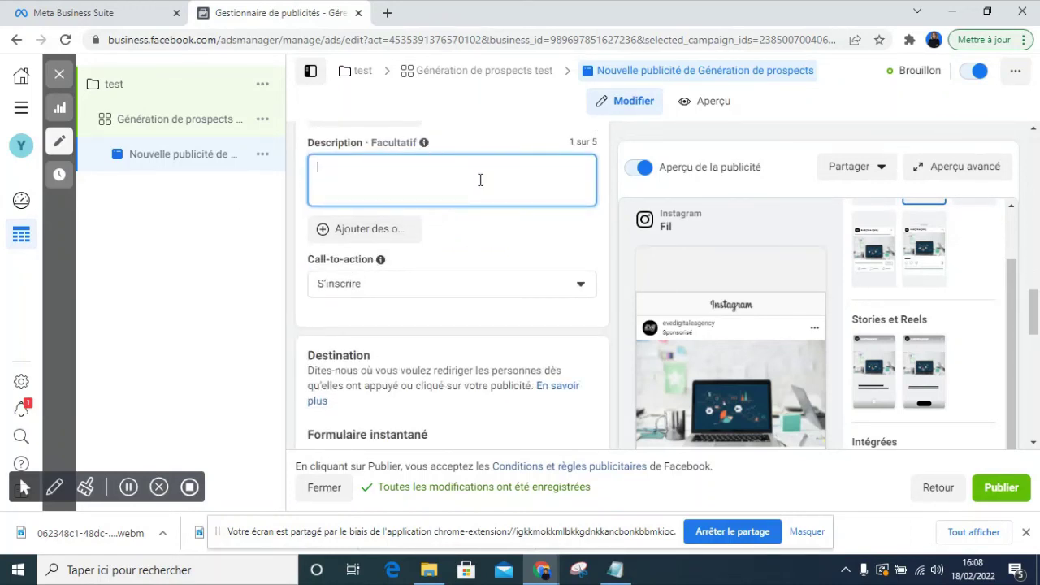
scroll(817, 270, "down", 4)
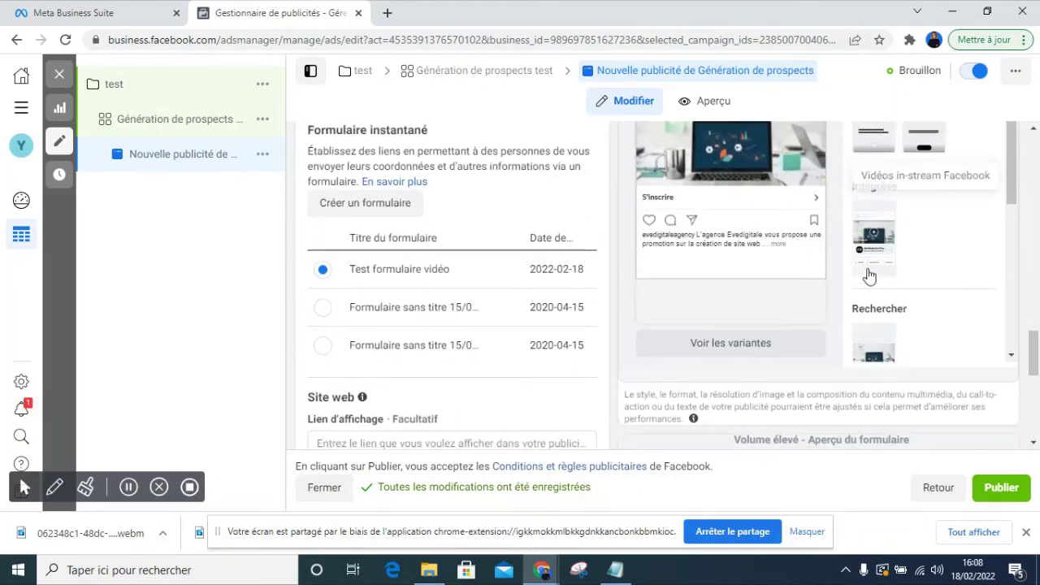
scroll(865, 274, "up", 1)
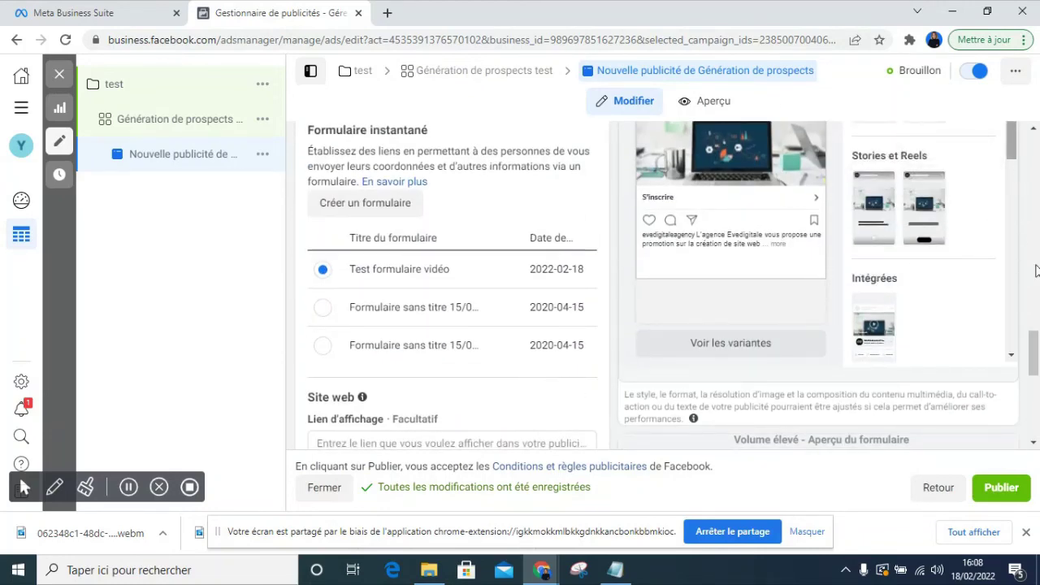
left_click_drag(1035, 333, 1037, 276)
scroll(785, 261, "down", 3)
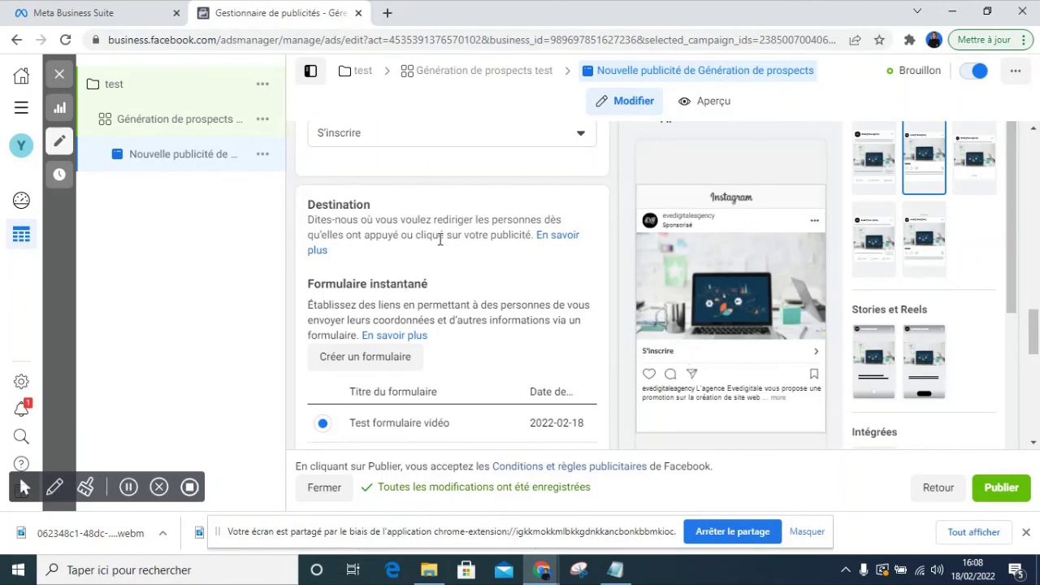
scroll(440, 238, "down", 2)
scroll(403, 223, "up", 2)
scroll(412, 233, "up", 2)
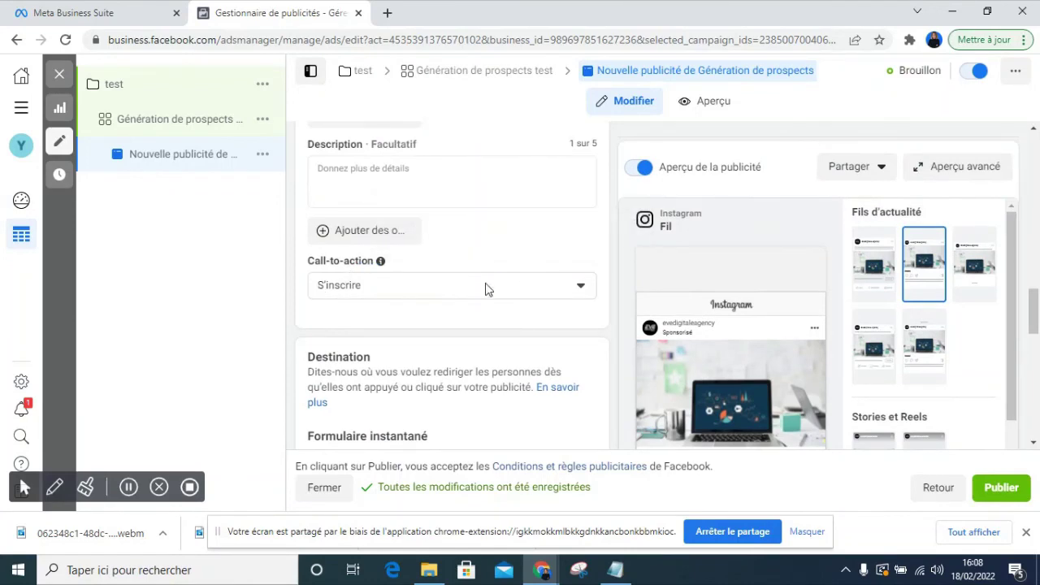
scroll(504, 292, "down", 3)
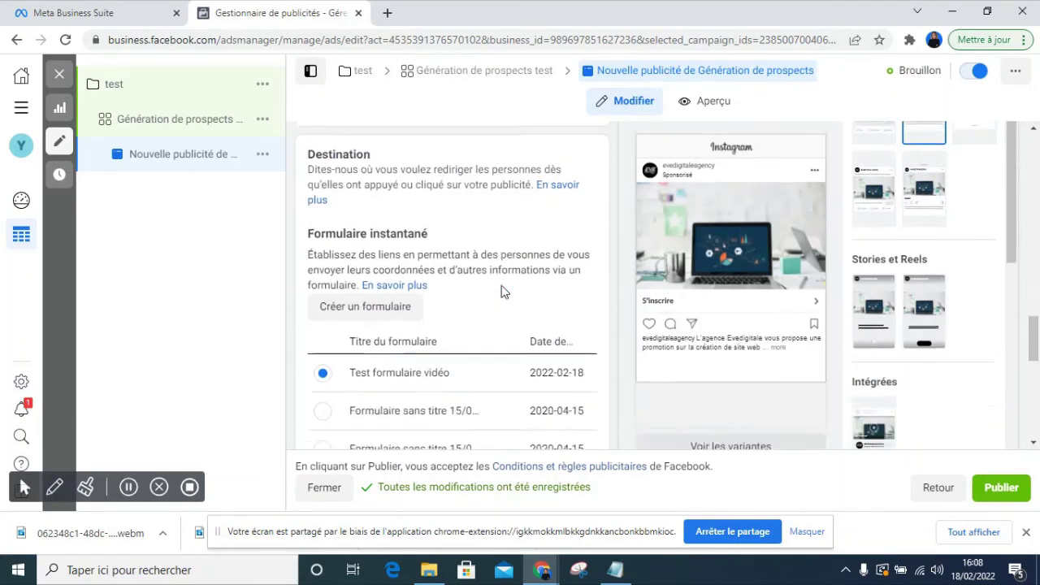
scroll(500, 290, "down", 2)
scroll(487, 284, "up", 1)
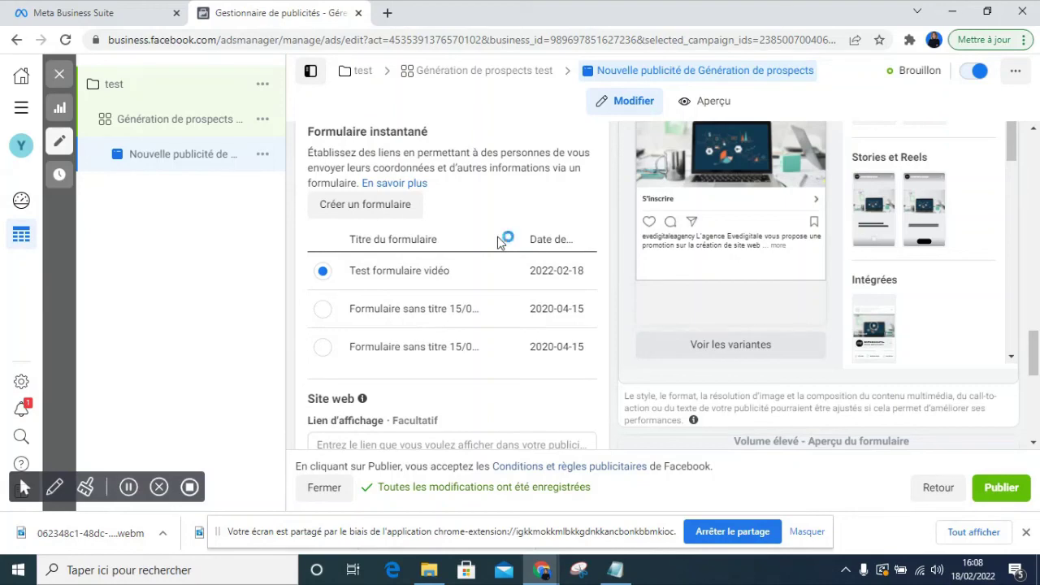
- Go through the instant form preview from the Intro page to the Message pour les prospects page
scroll(689, 206, "down", 5)
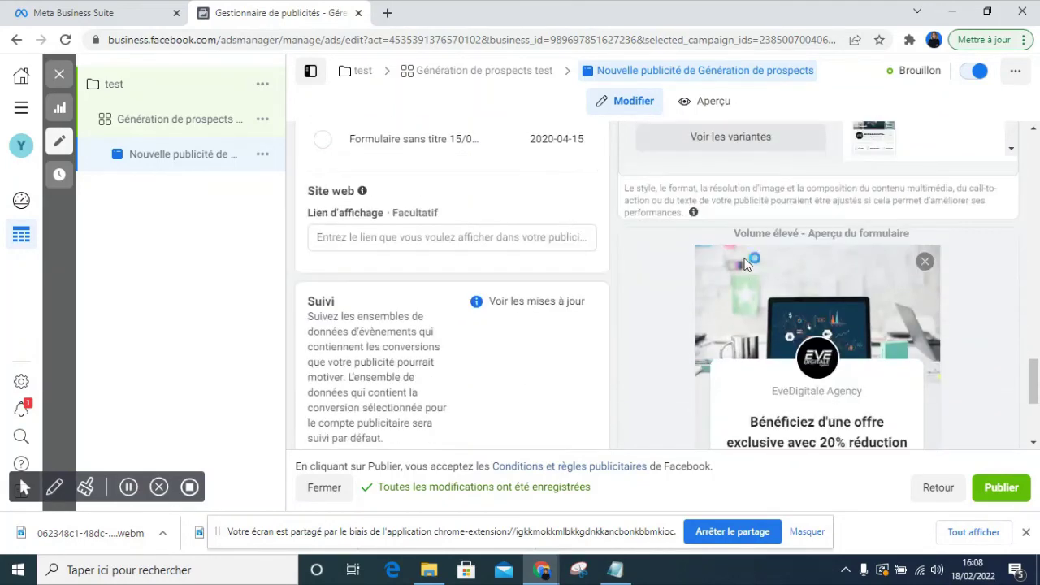
scroll(751, 248, "up", 1)
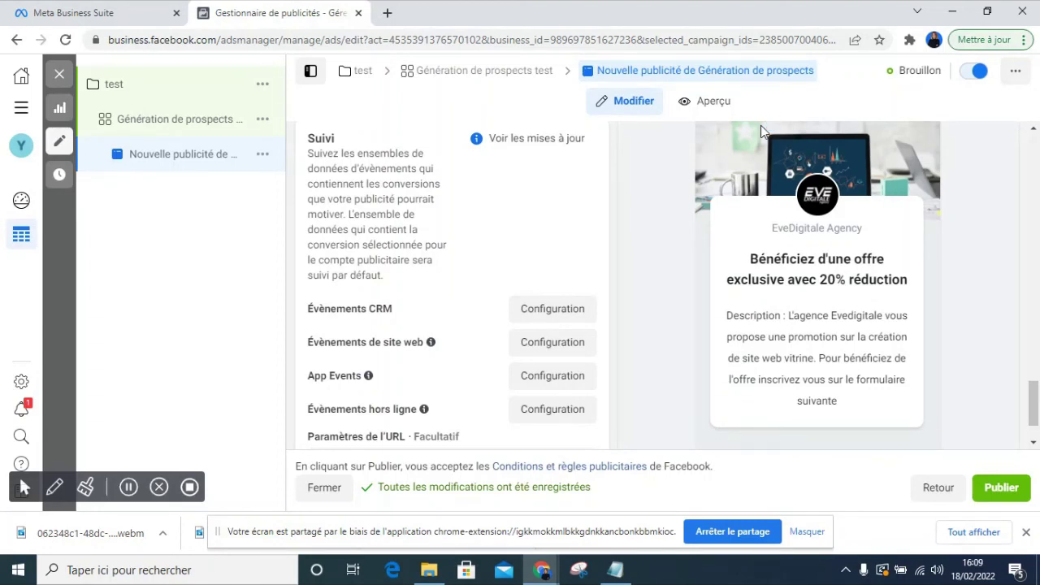
scroll(906, 244, "down", 1)
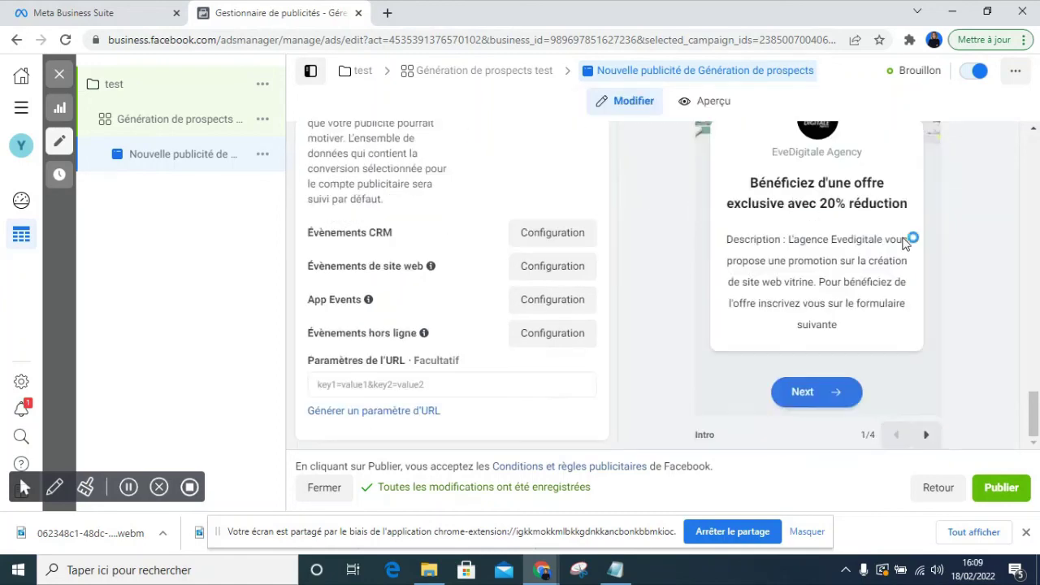
left_click(927, 435)
left_click(927, 435)
left_click(929, 435)
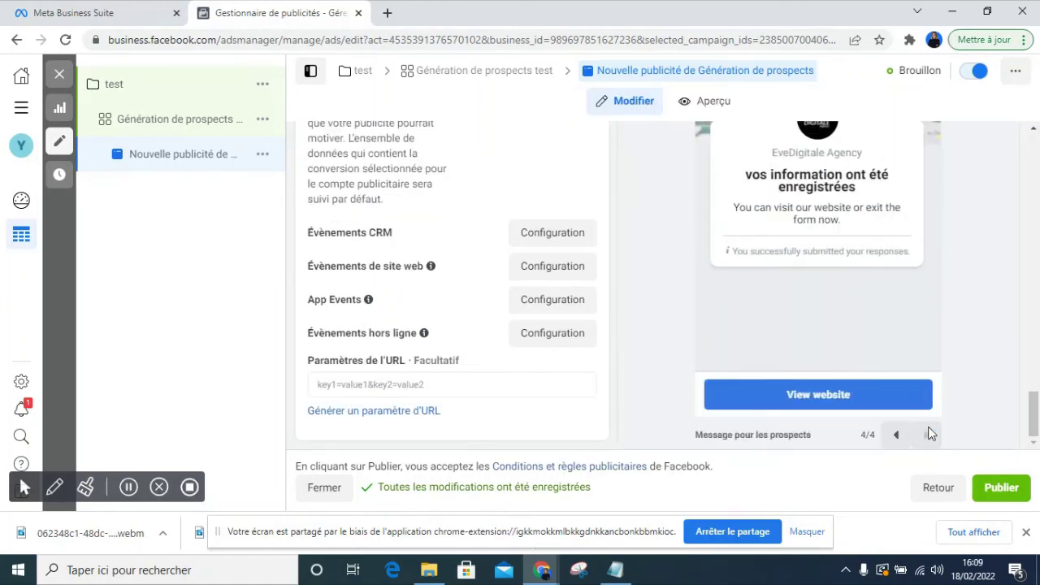
- Review the whole ad again, from its name and Identité to the Suivi section, along with its placement previews
scroll(957, 309, "up", 10)
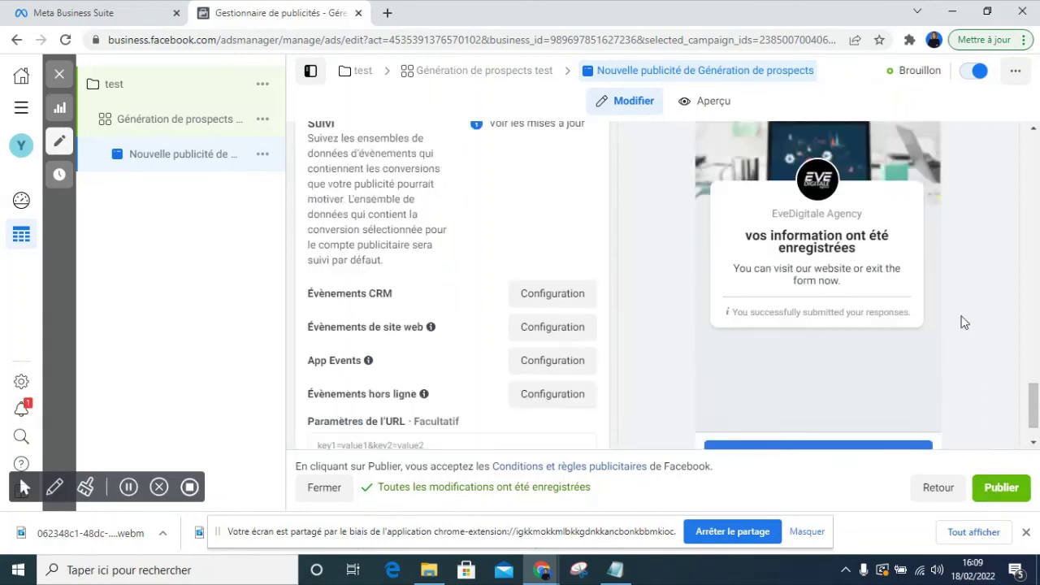
scroll(957, 307, "up", 3)
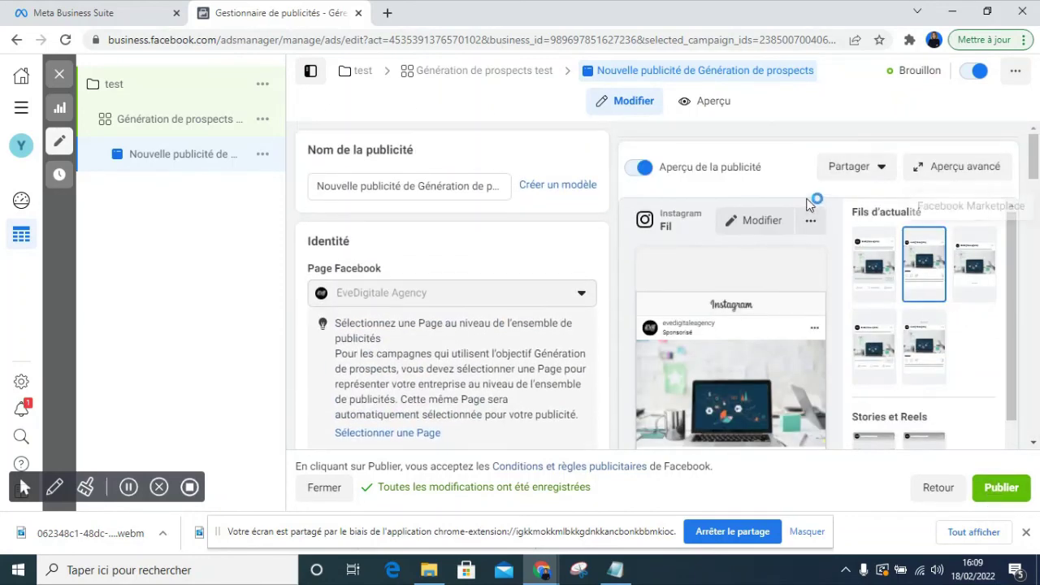
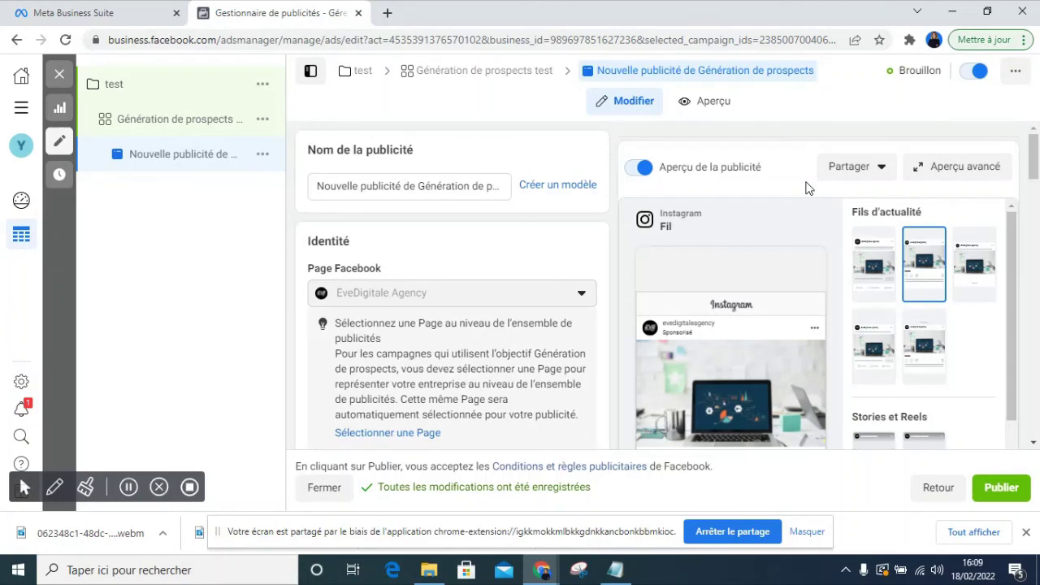
scroll(879, 382, "down", 5)
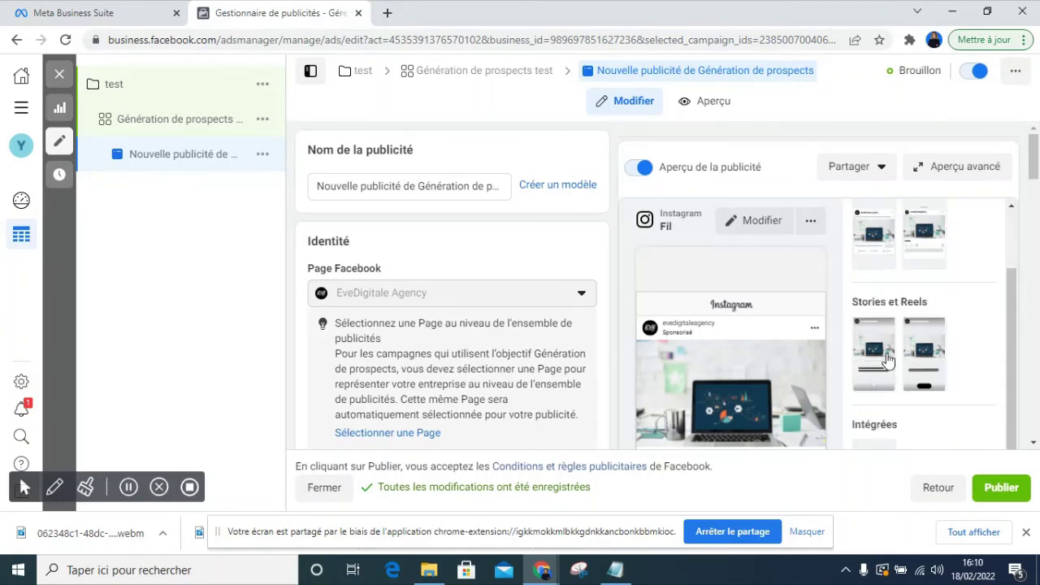
left_click_drag(1037, 169, 1032, 430)
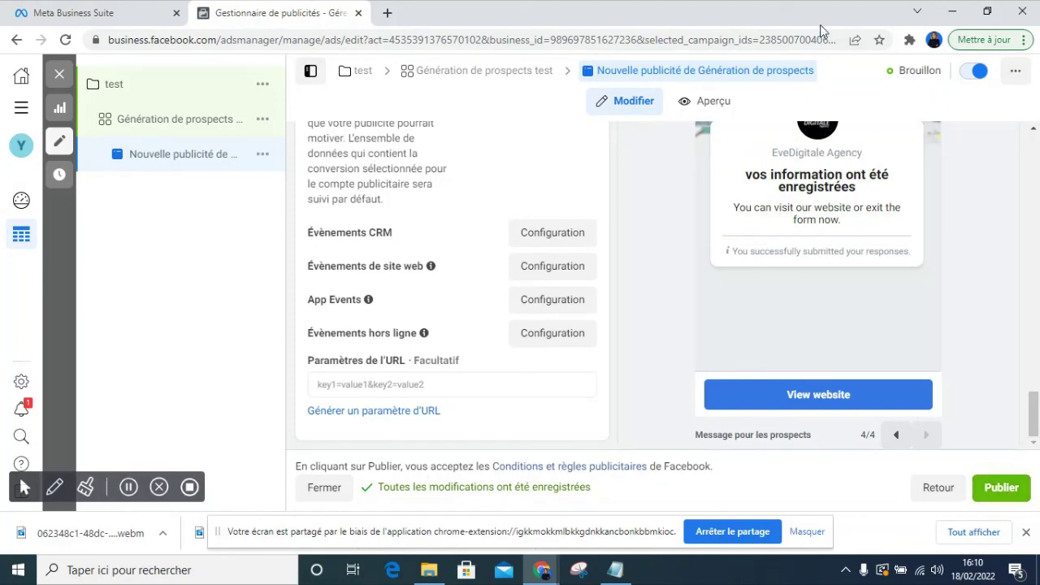
scroll(843, 199, "up", 10)
scroll(843, 221, "up", 5)
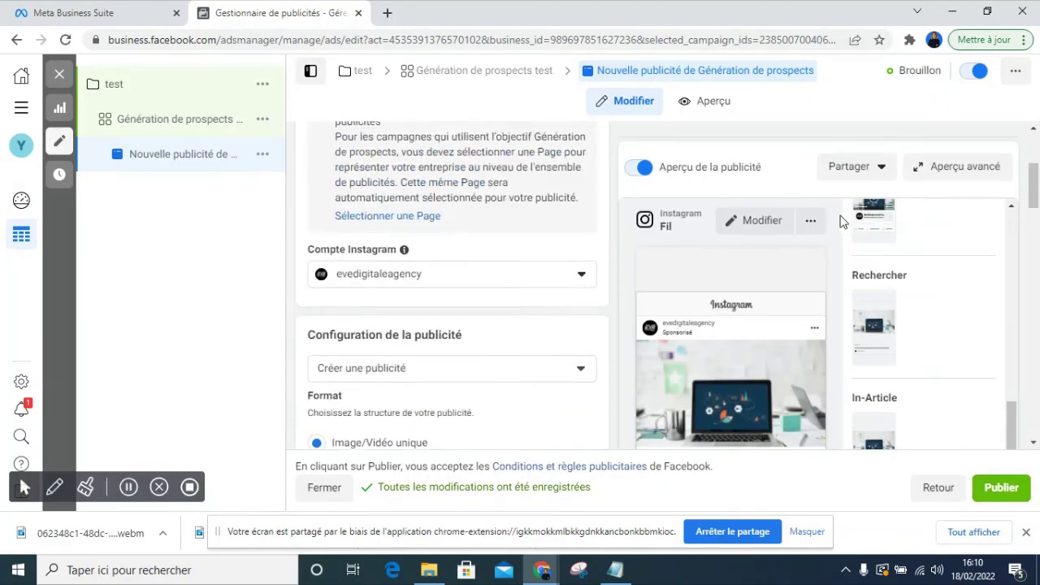
scroll(763, 305, "down", 15)
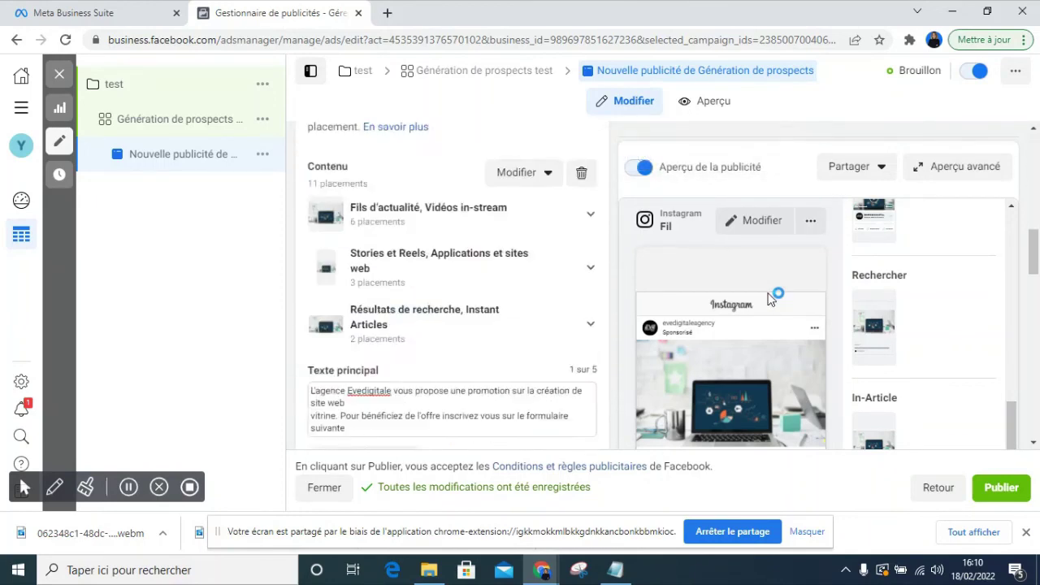